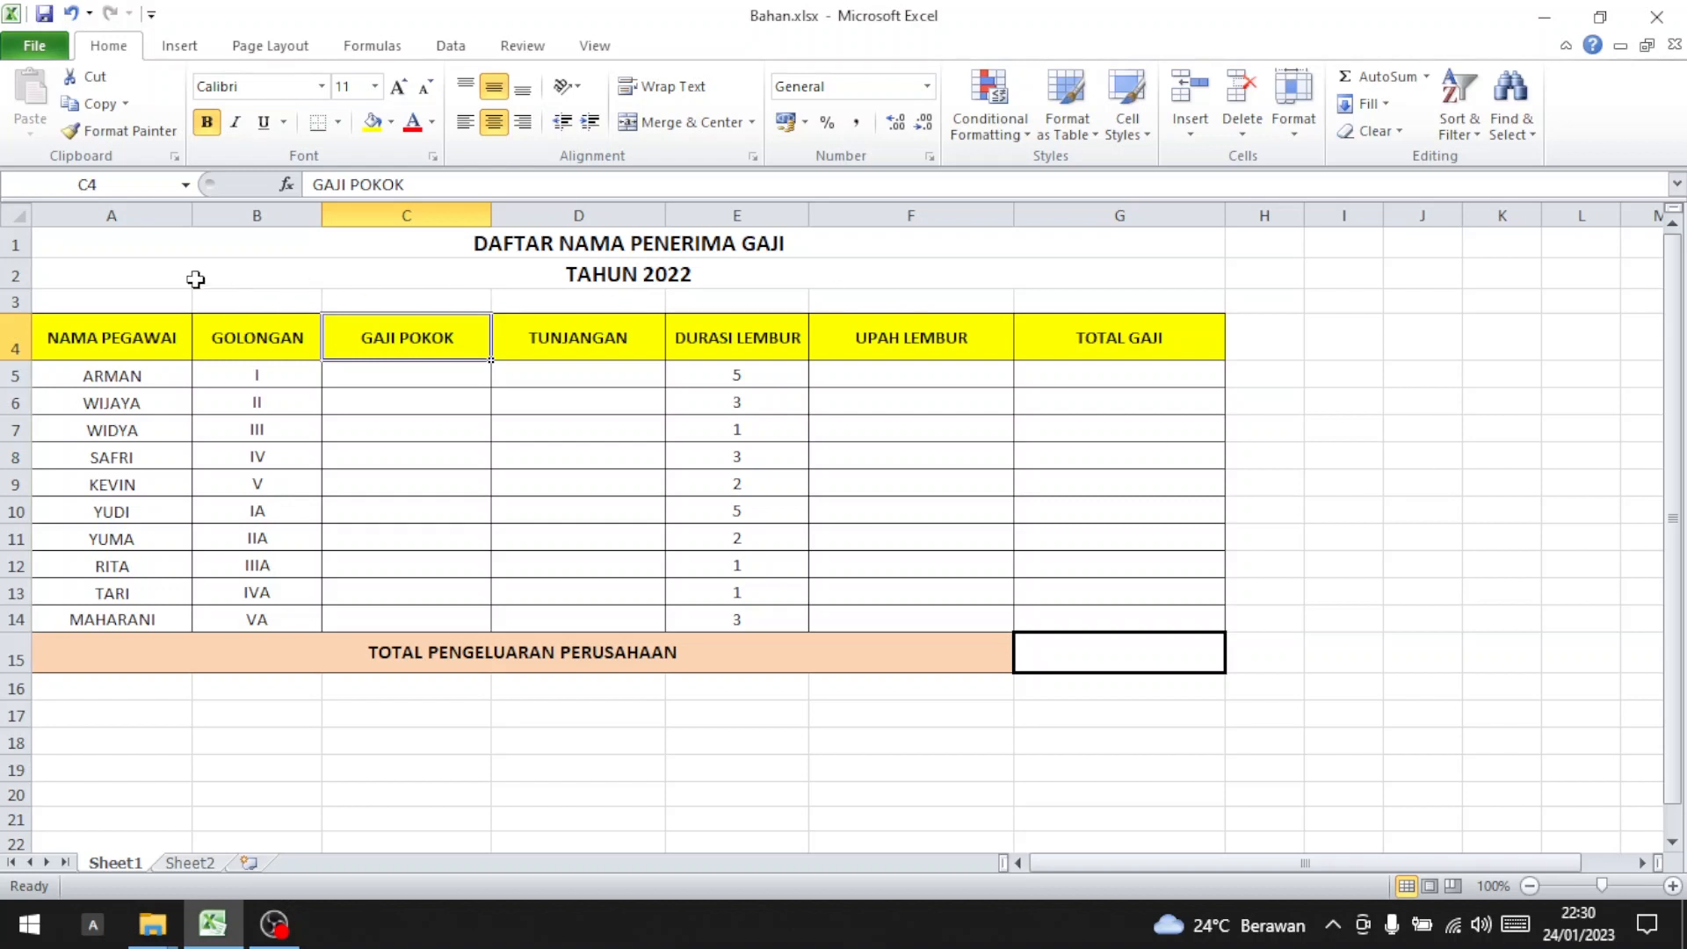
# Step: Examine the payroll table on Sheet1 and the GOLONGAN salary reference table on Sheet2
pyautogui.moveTo(132, 239); pyautogui.dragTo(787, 650)
pyautogui.click(1326, 643)
pyautogui.press('Right')
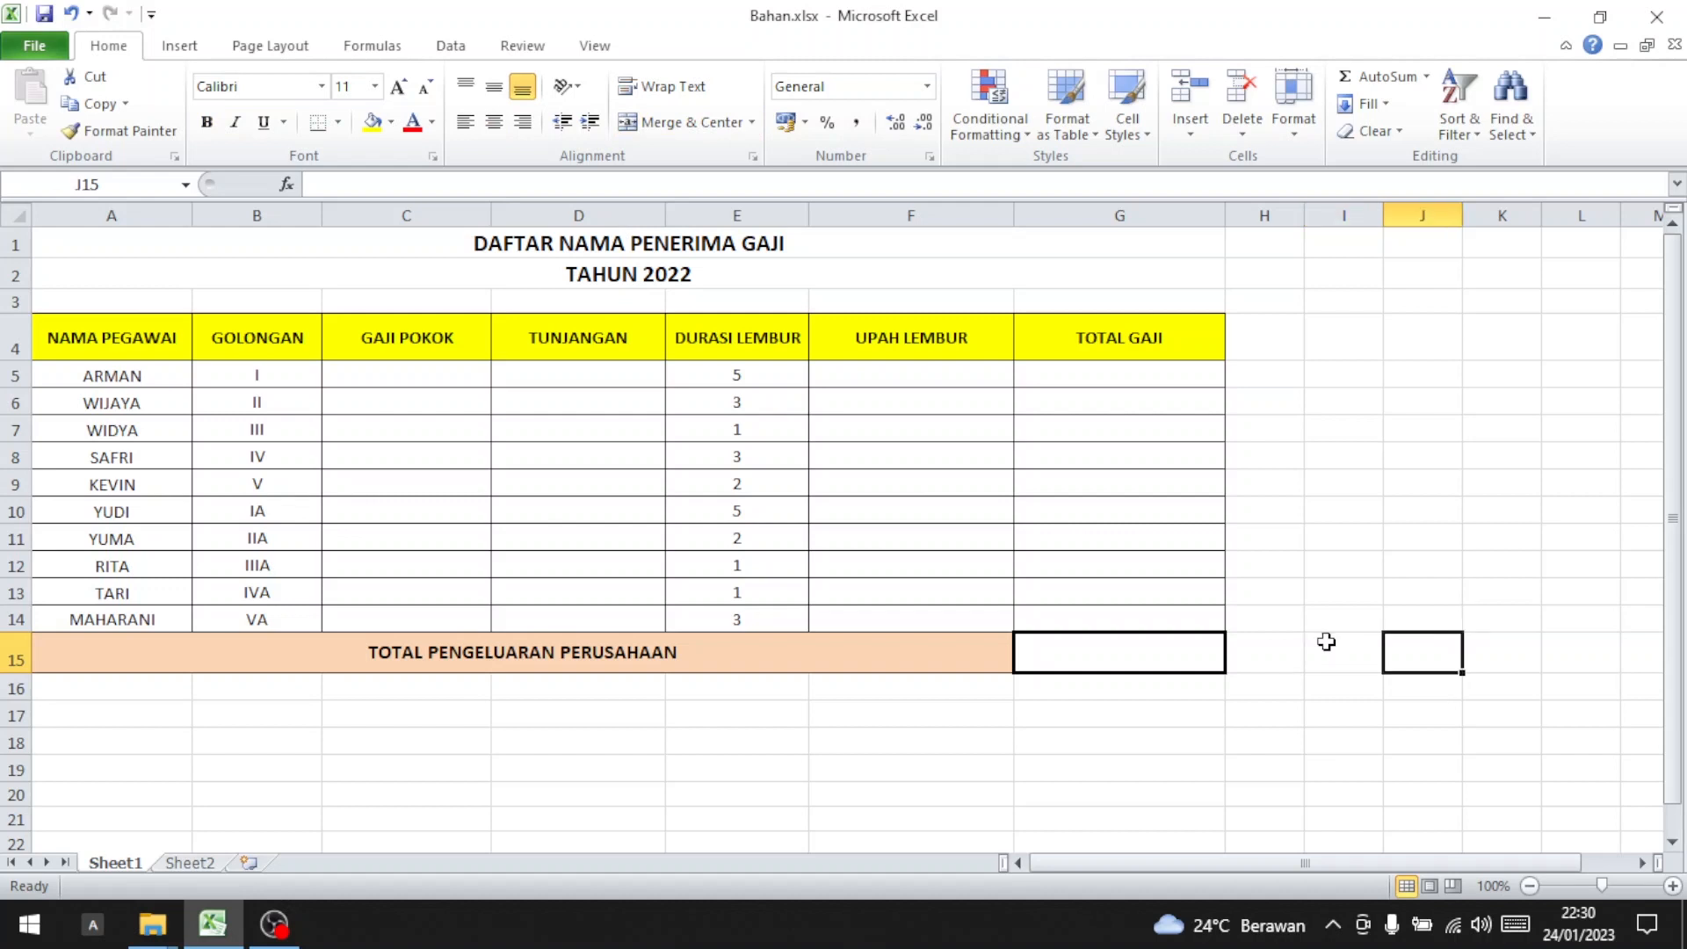
pyautogui.click(1325, 643)
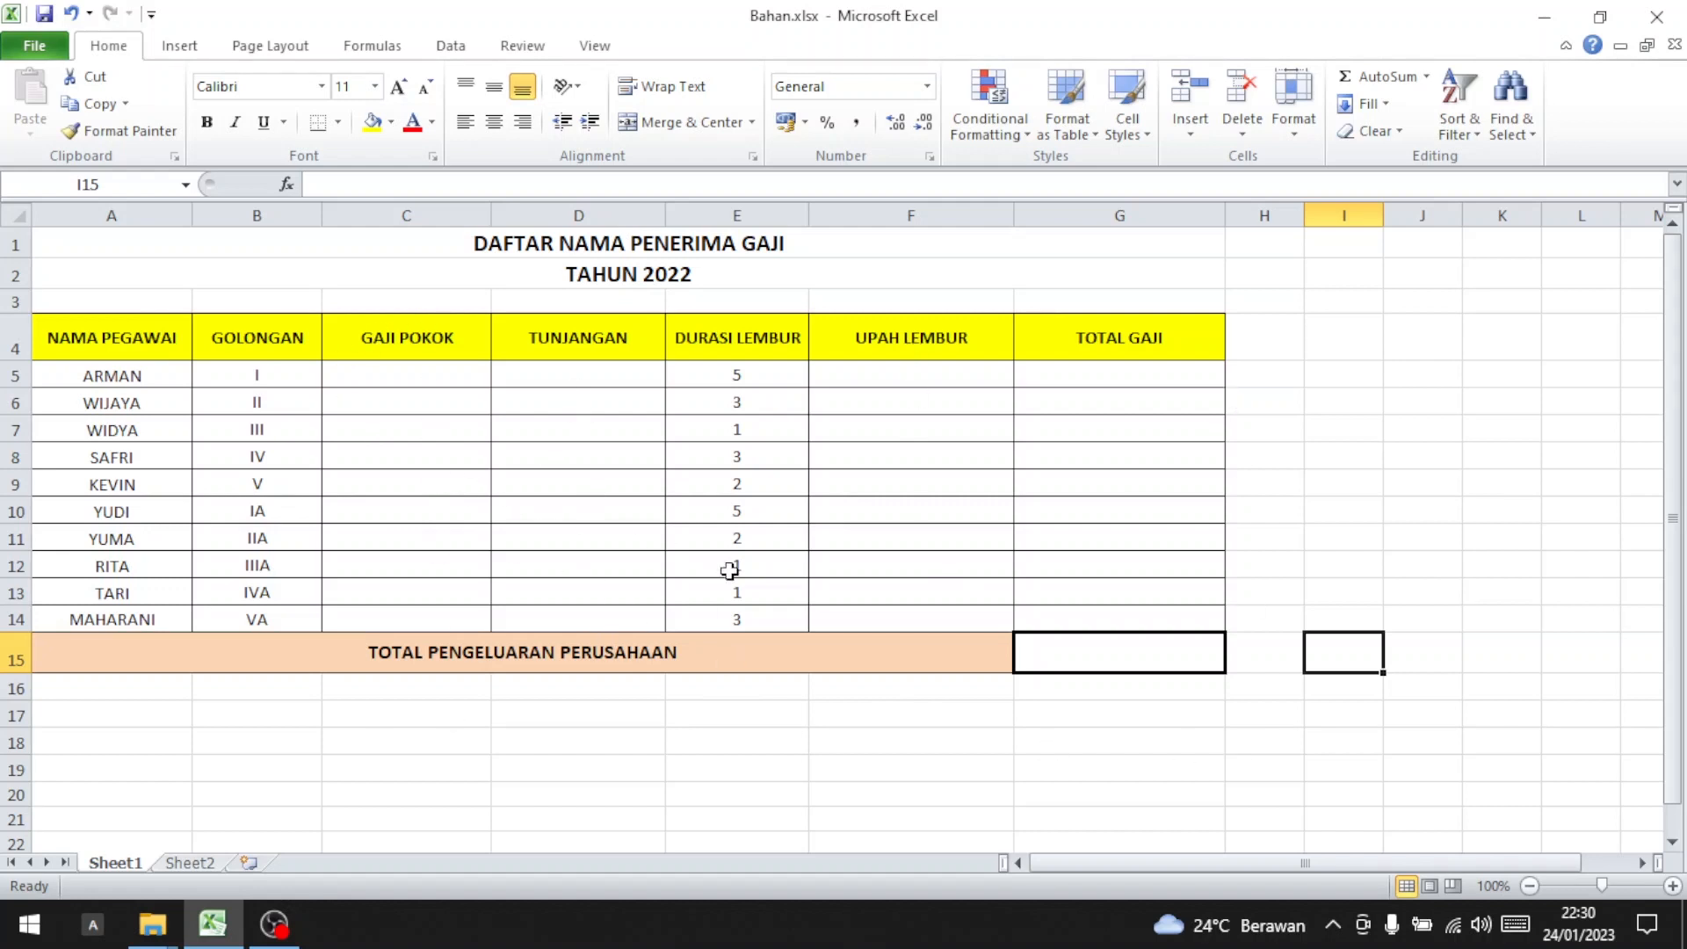
pyautogui.click(186, 863)
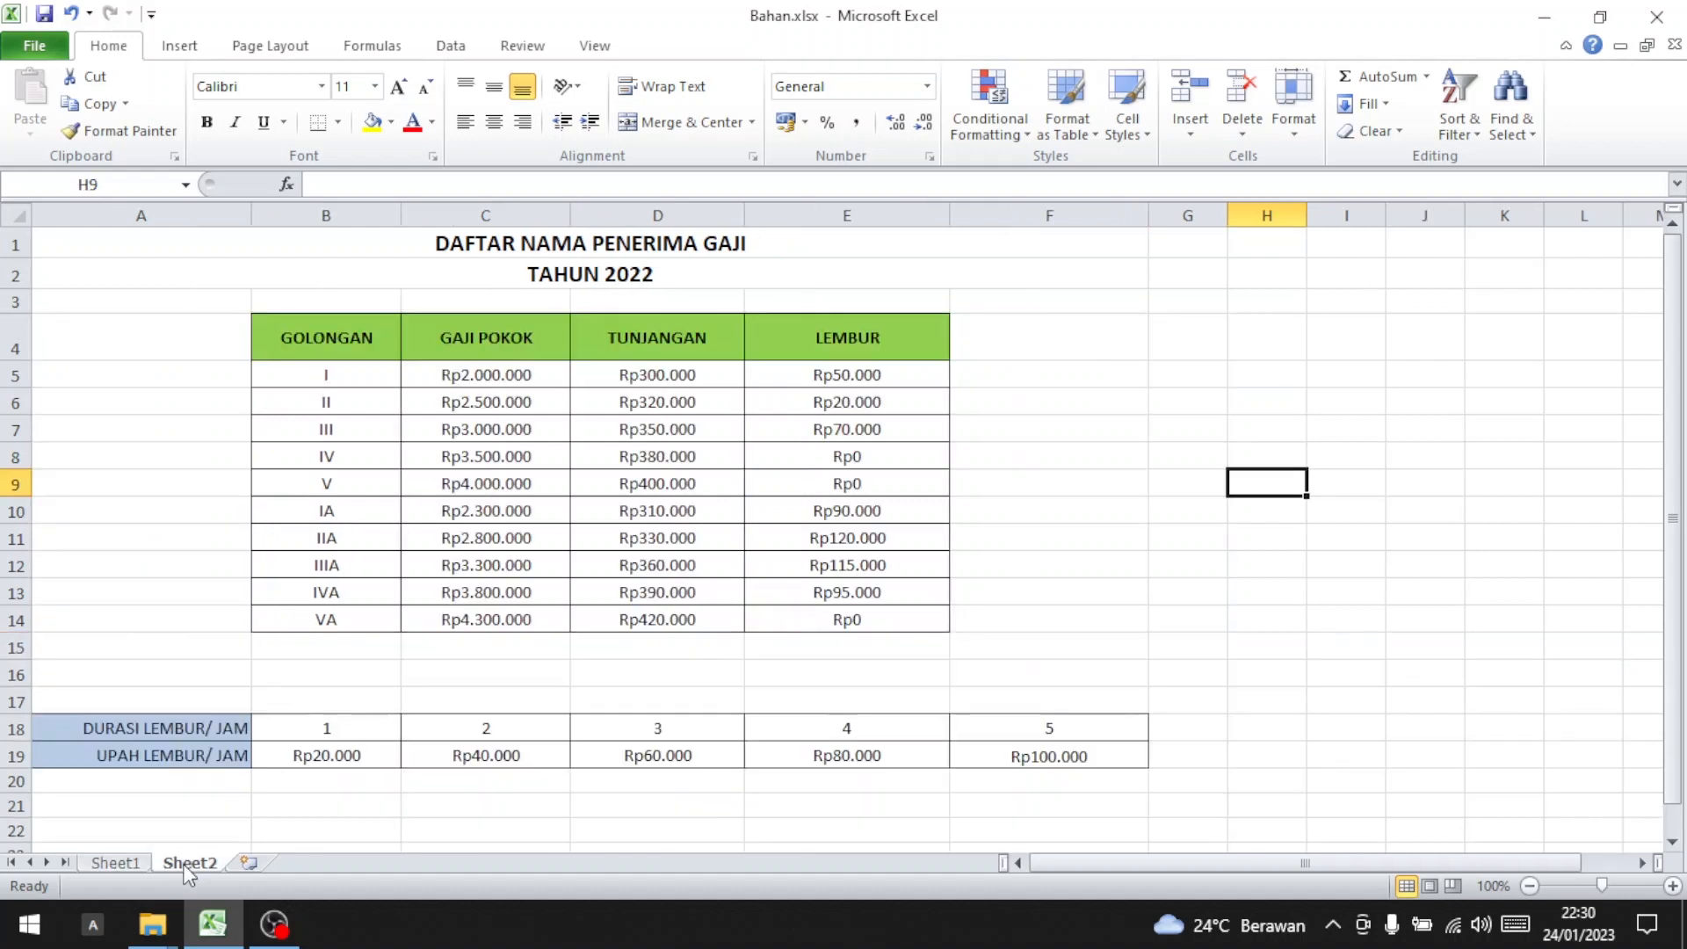
pyautogui.moveTo(261, 304); pyautogui.dragTo(931, 622)
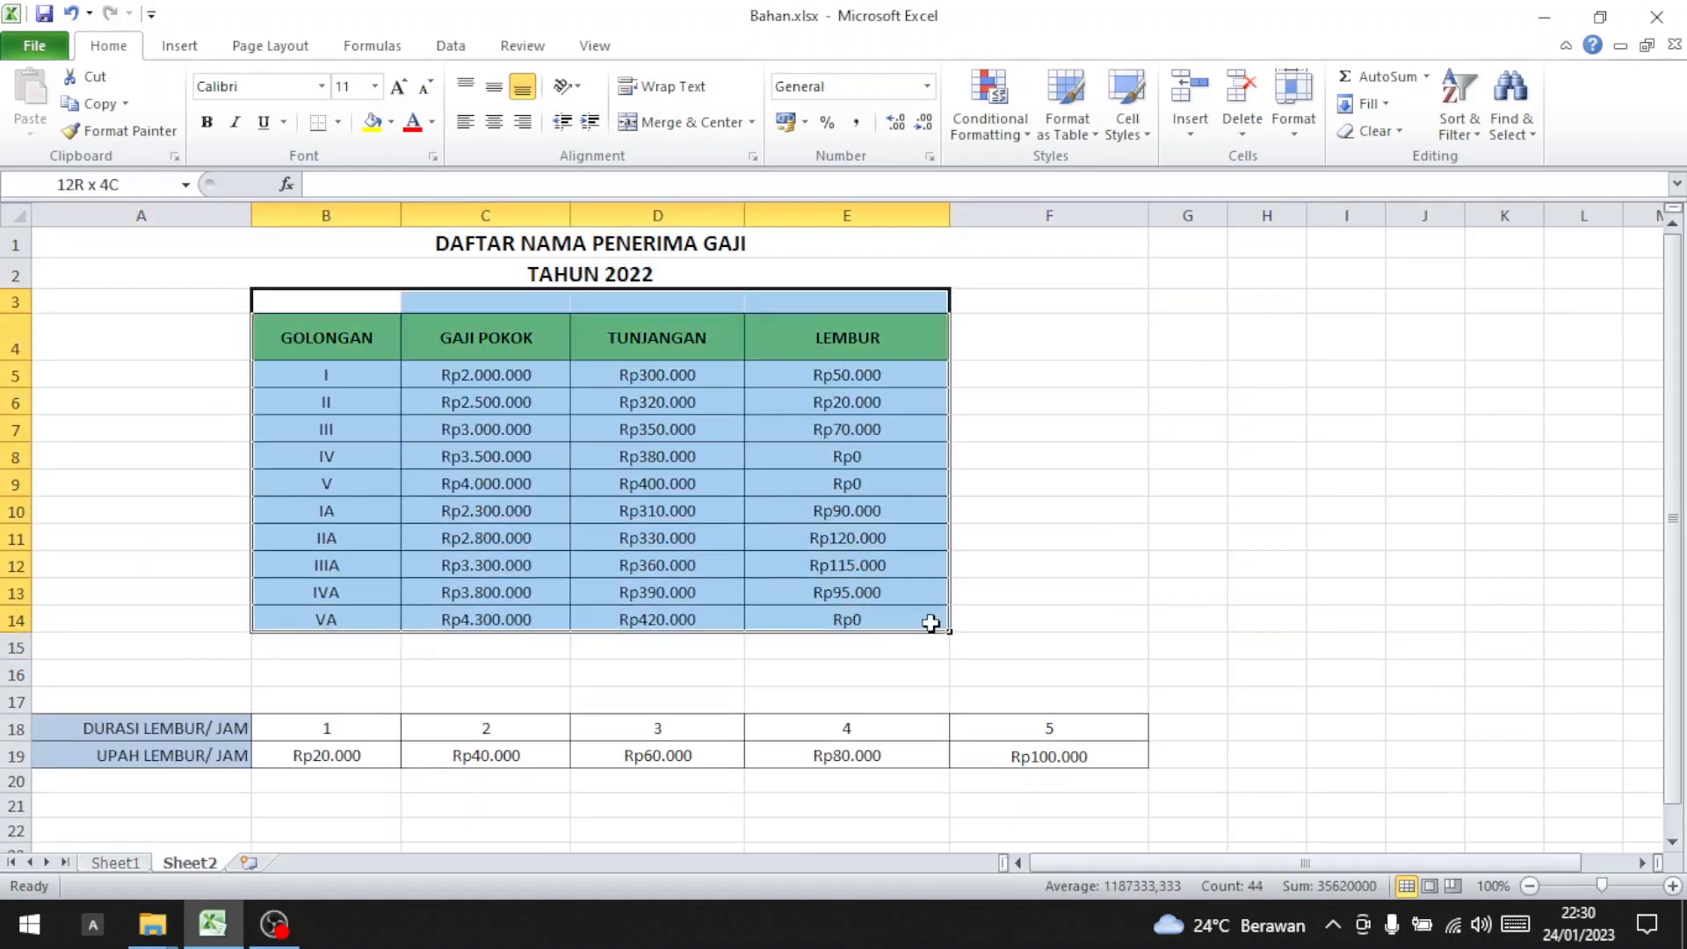
pyautogui.click(700, 474)
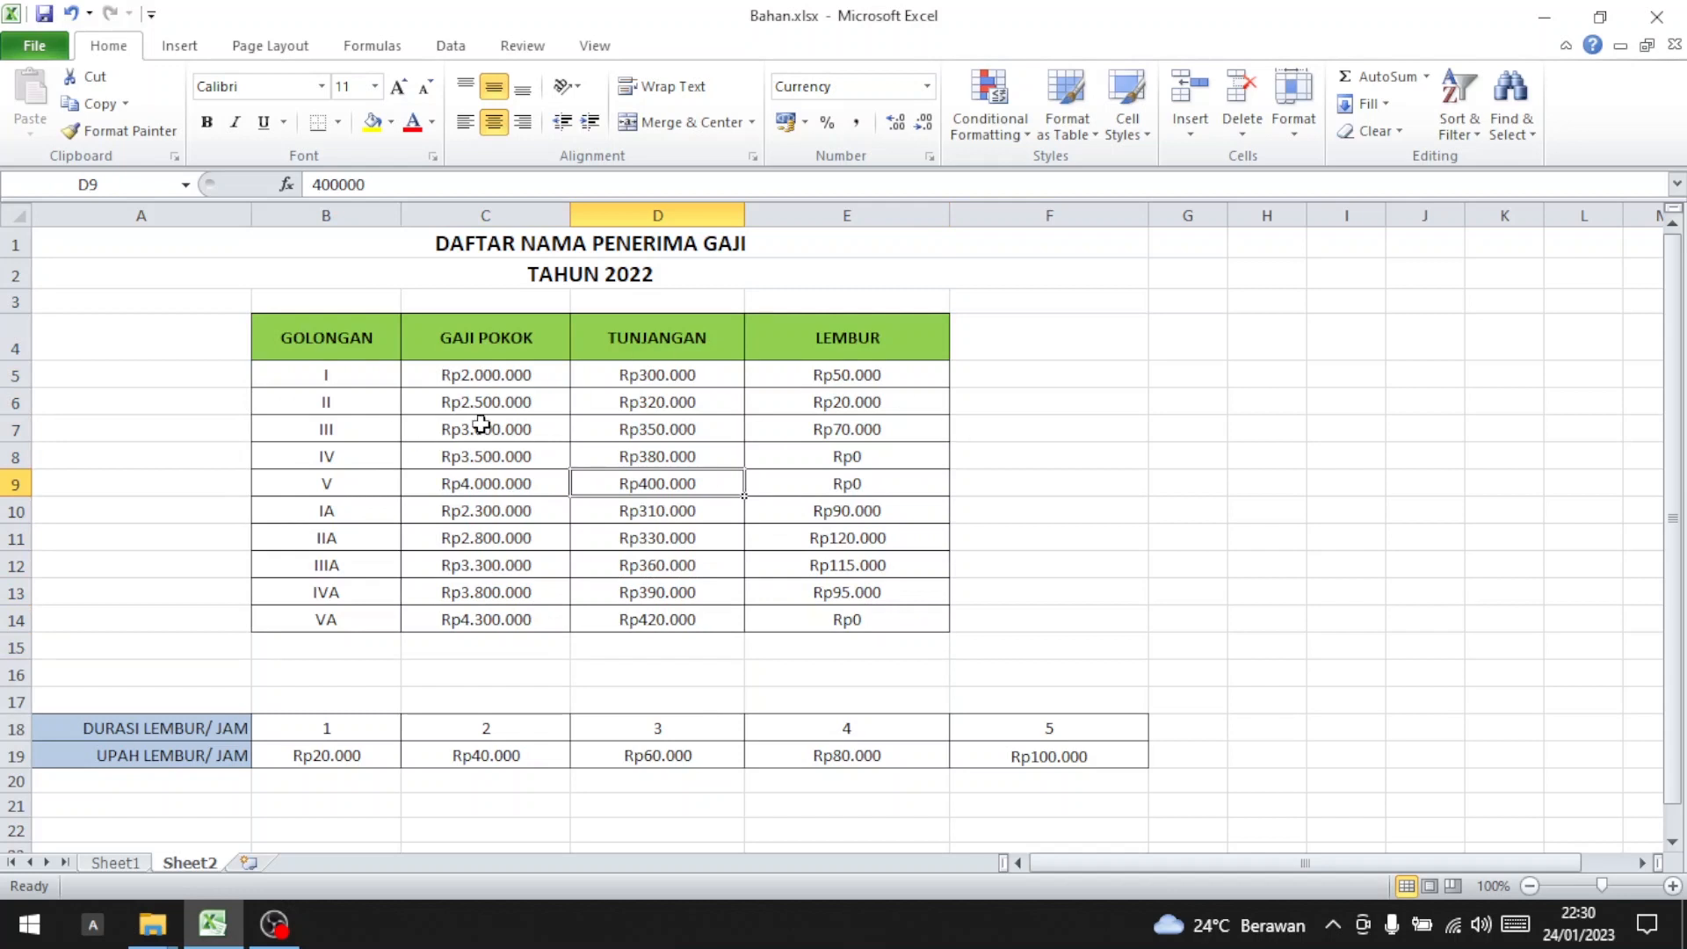
pyautogui.click(113, 863)
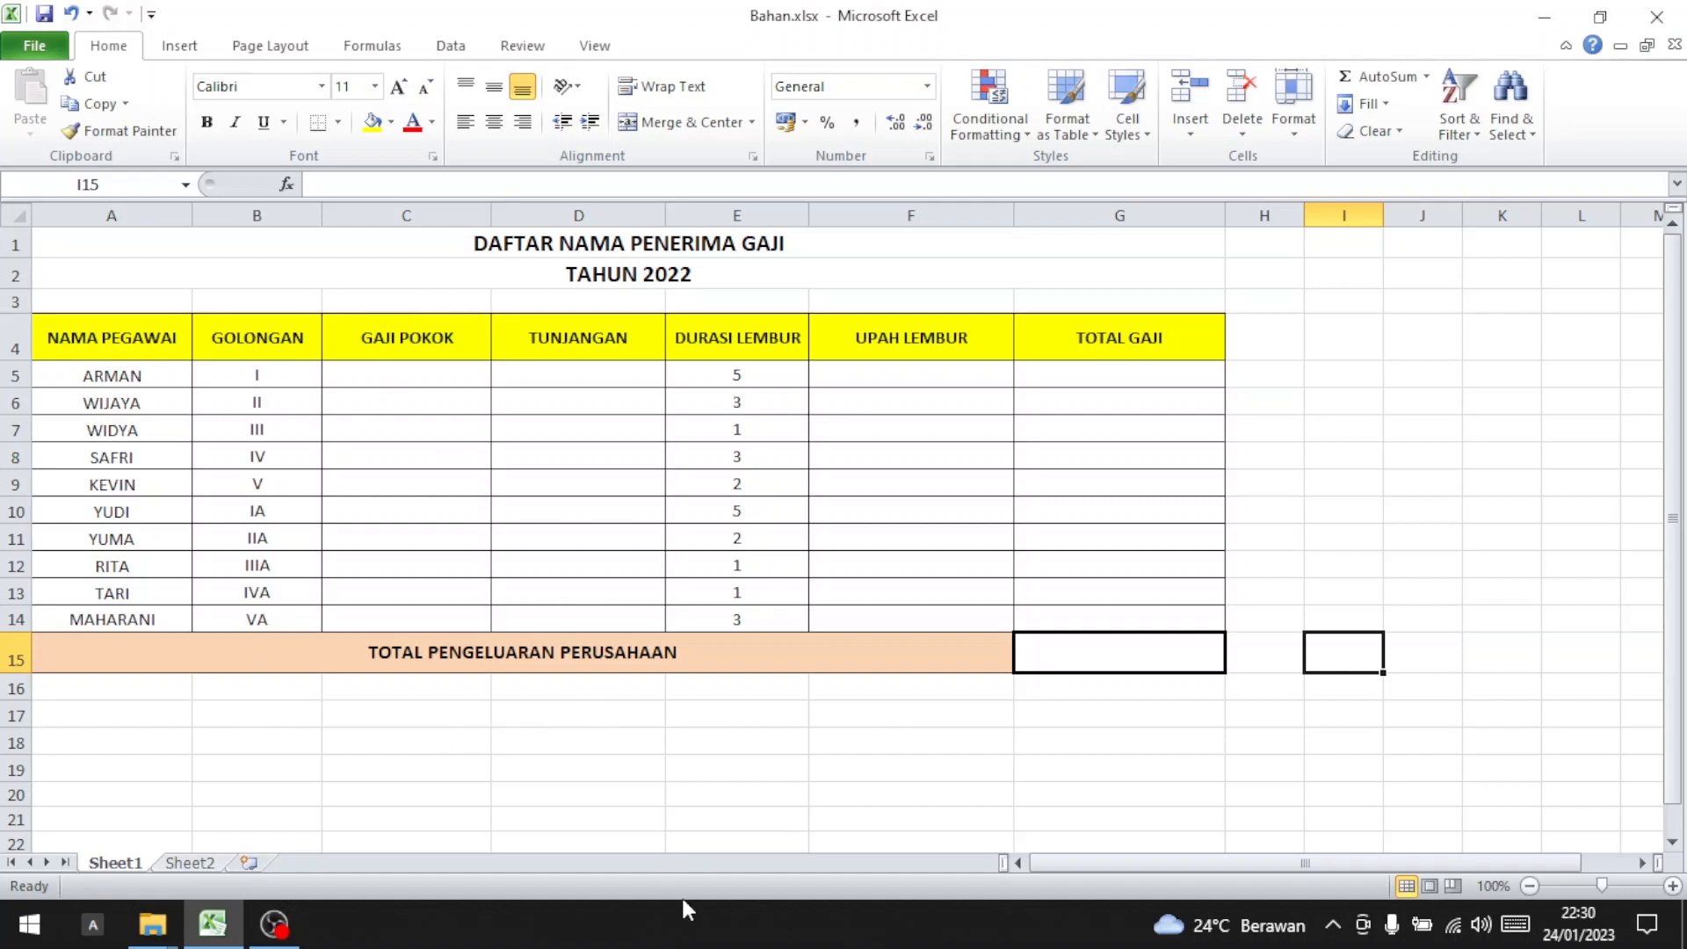
# Step: Start a VLOOKUP formula in C5 of Sheet1 with the employee's GOLONGAN cell B5 as the lookup value
pyautogui.click(434, 367)
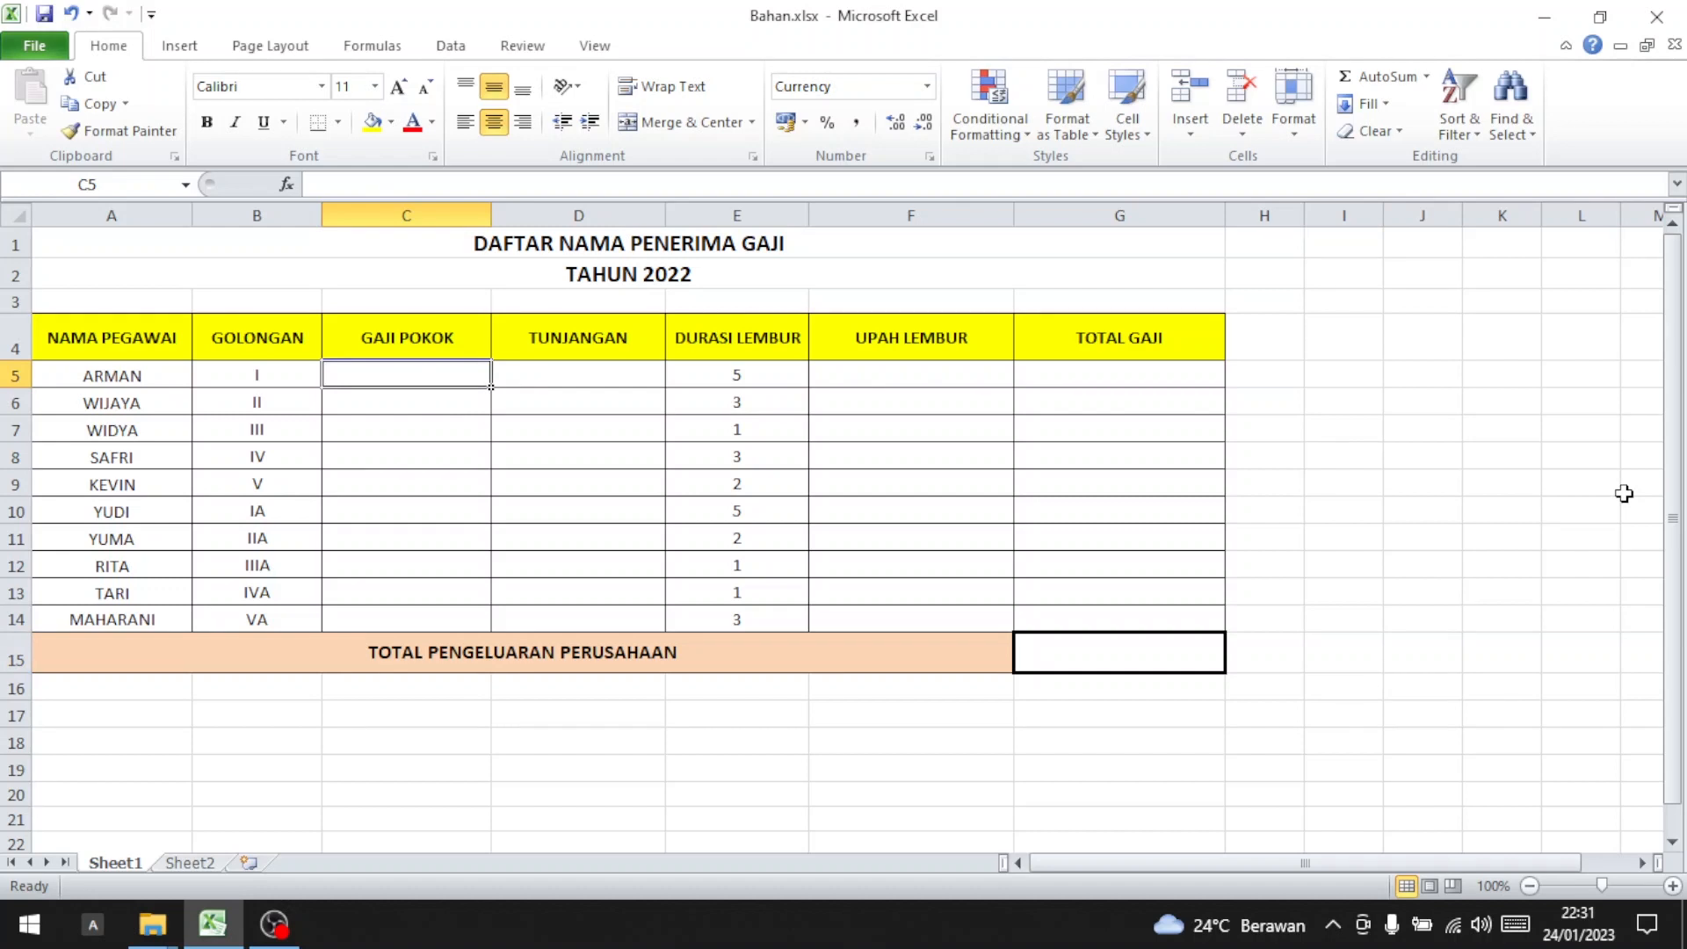
pyautogui.write('=')
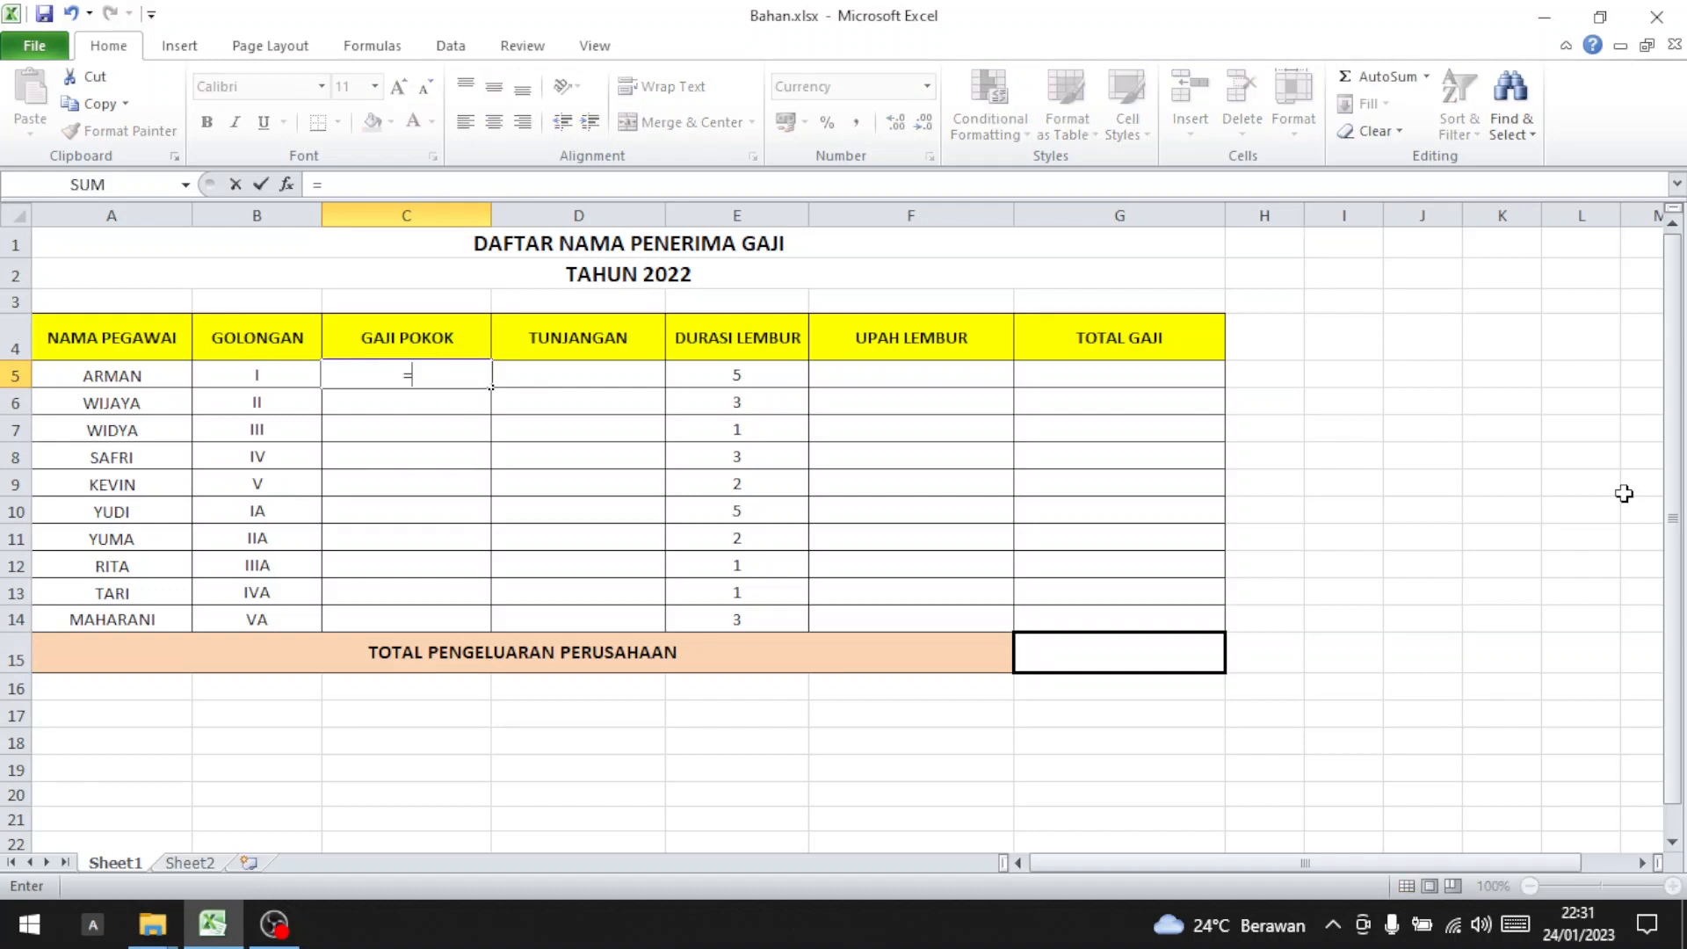
pyautogui.write('V')
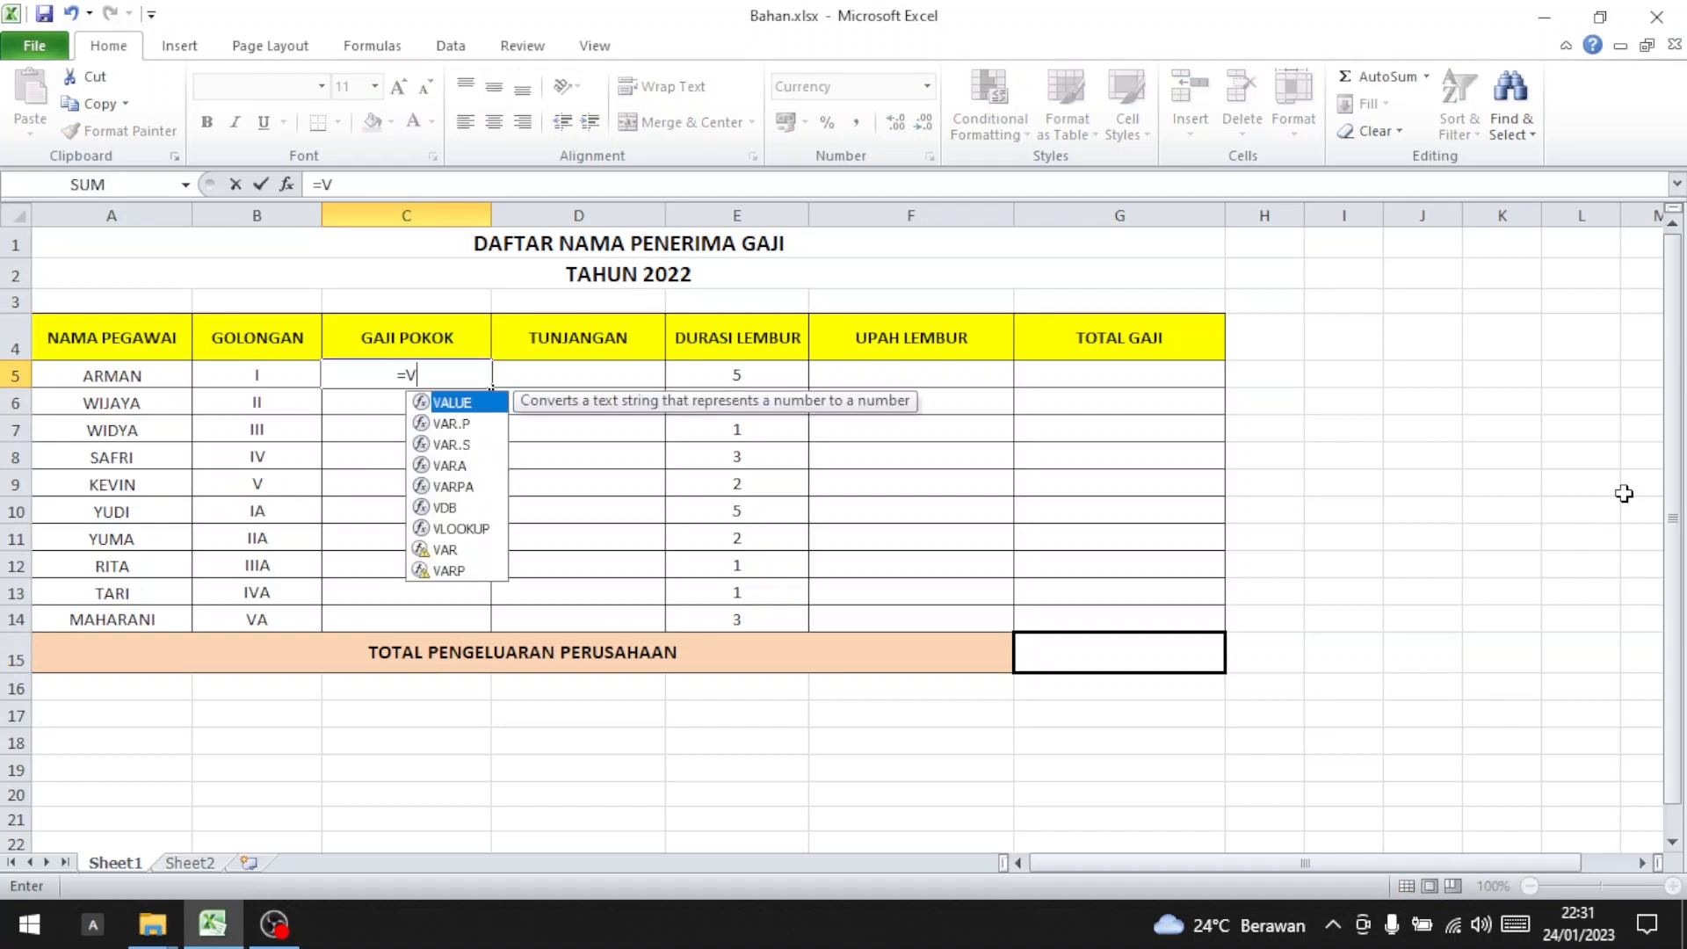
pyautogui.write('LOOKUP')
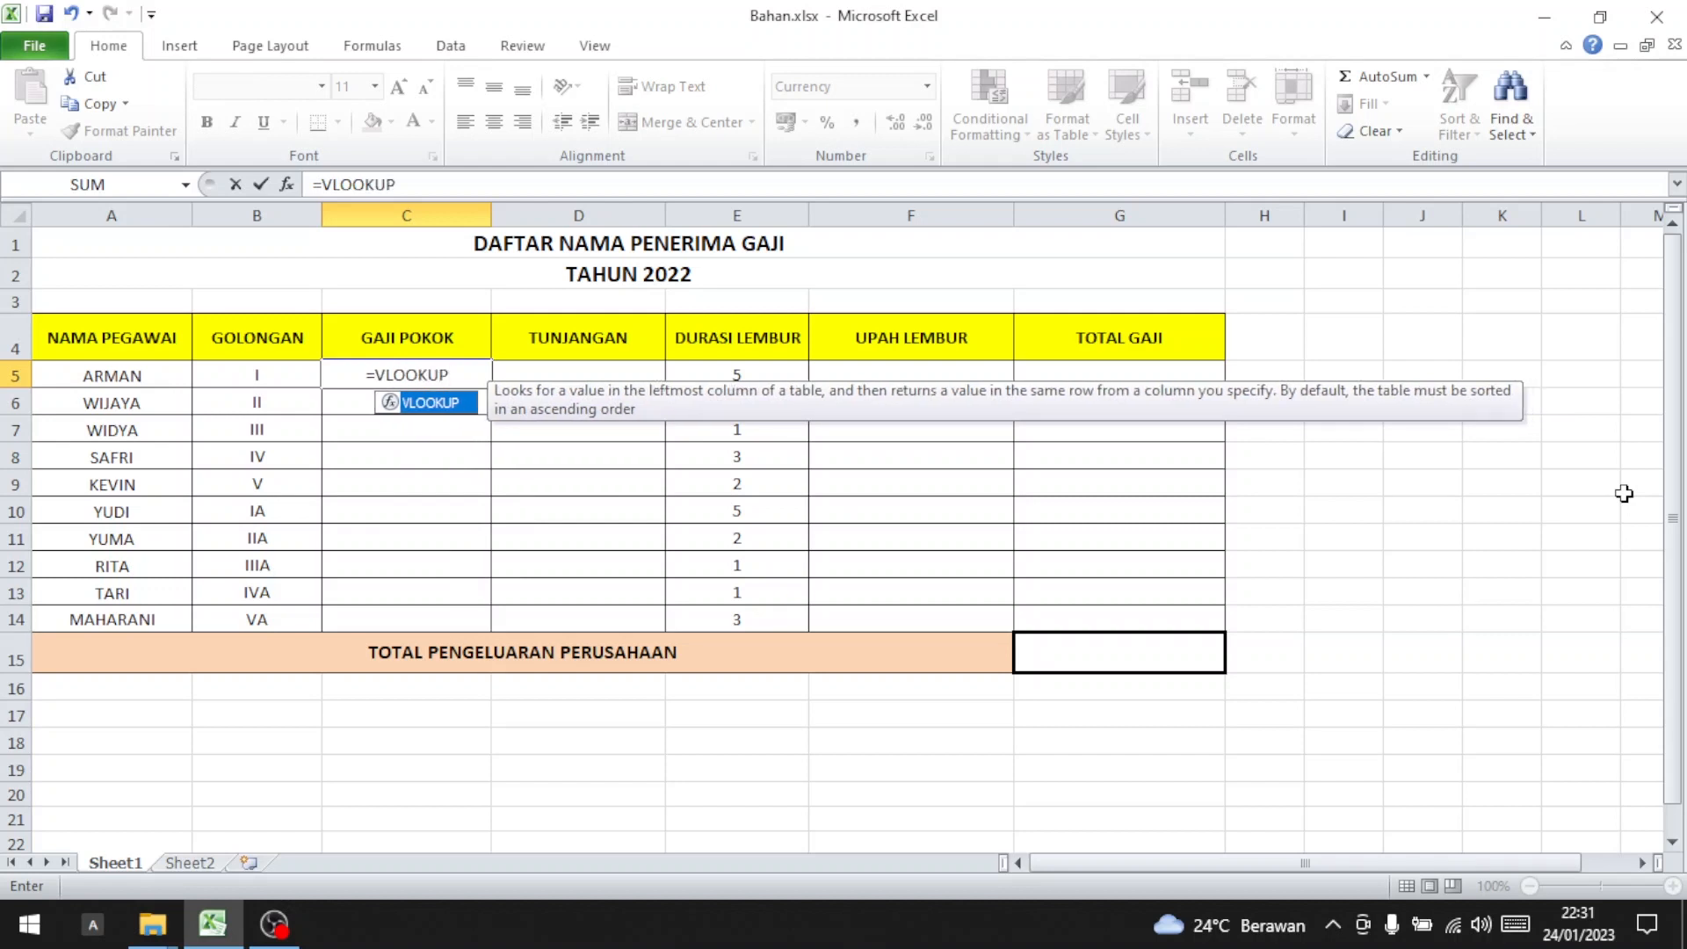
pyautogui.write('(')
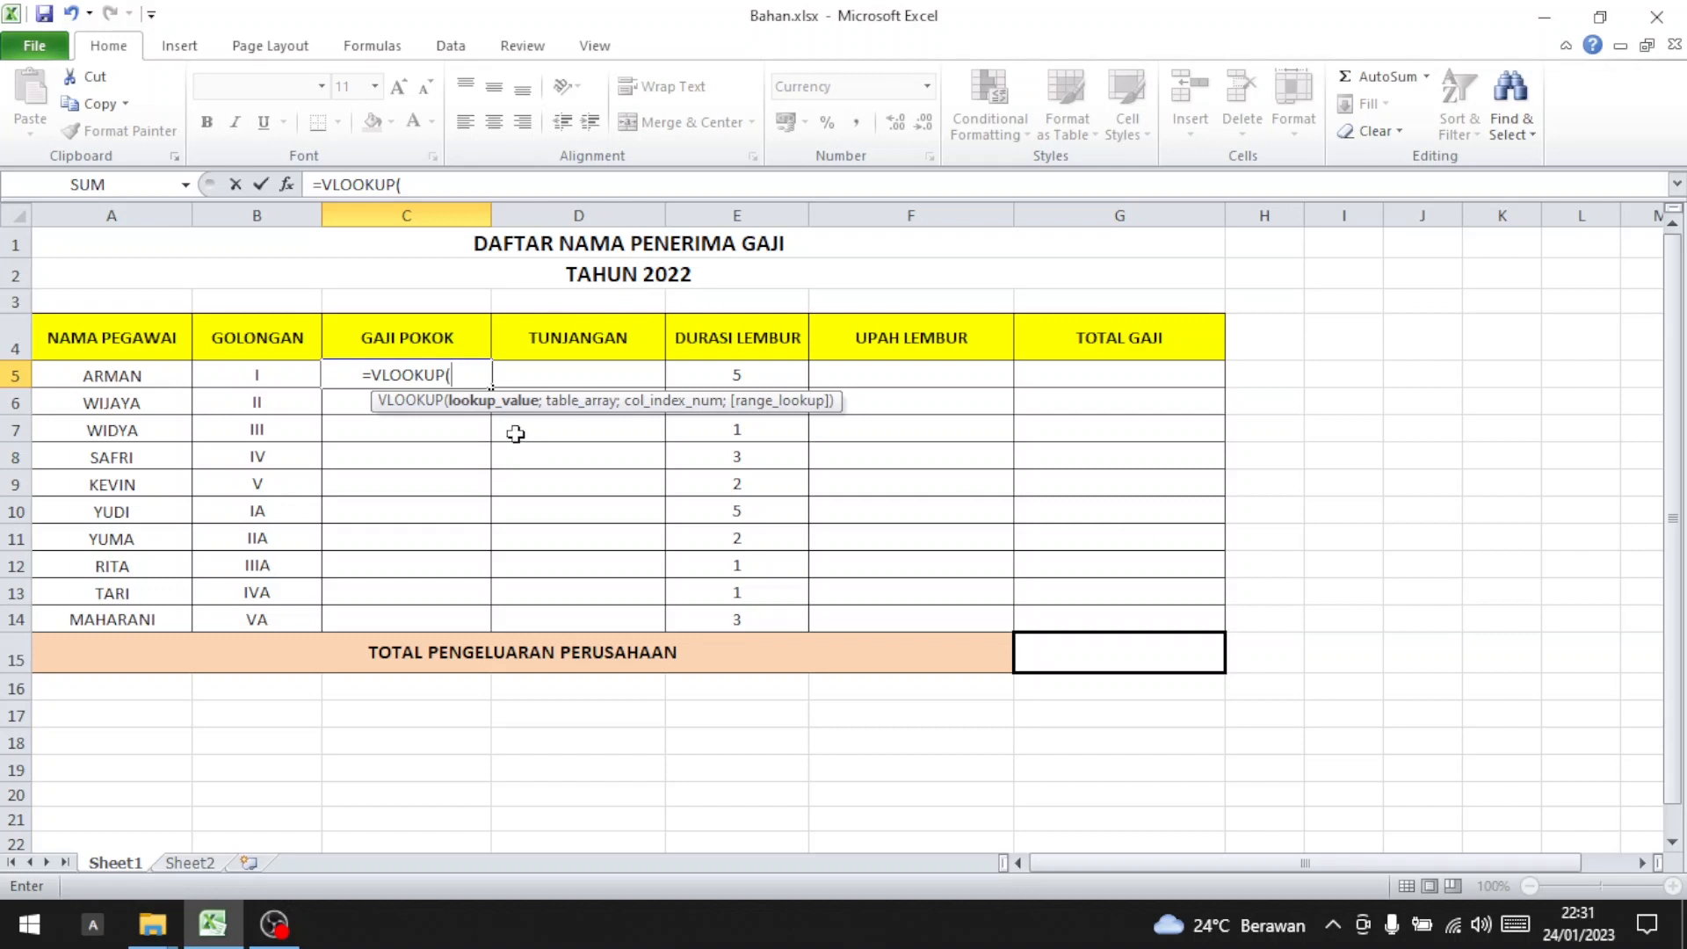
pyautogui.click(263, 377)
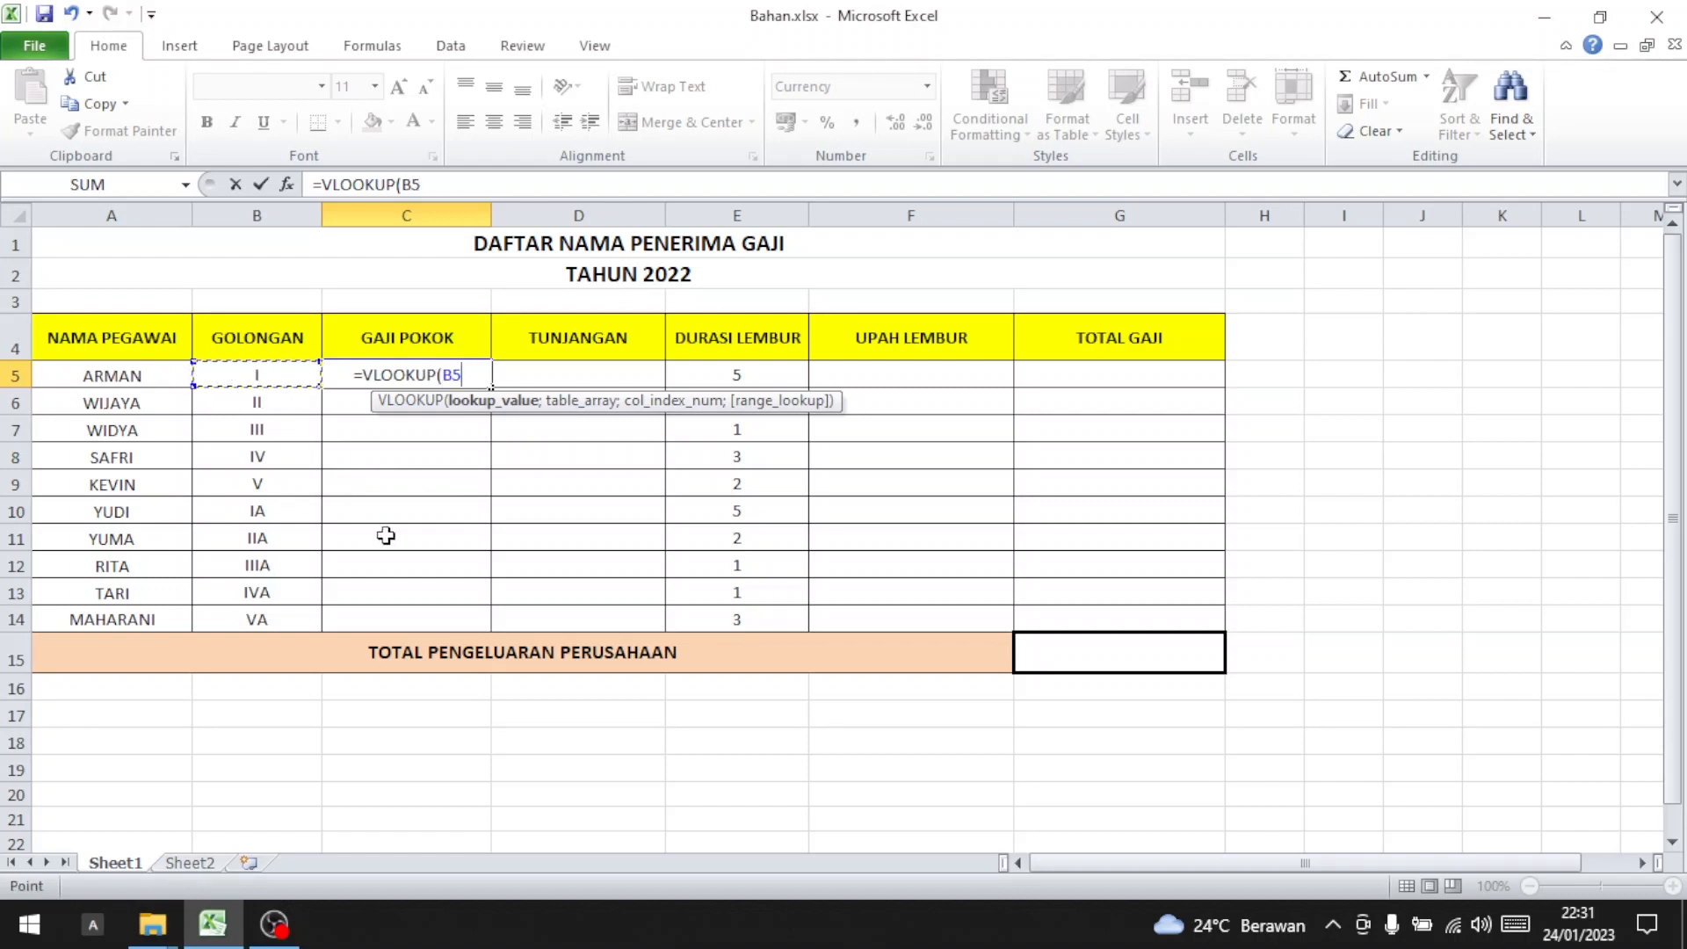
pyautogui.write(';')
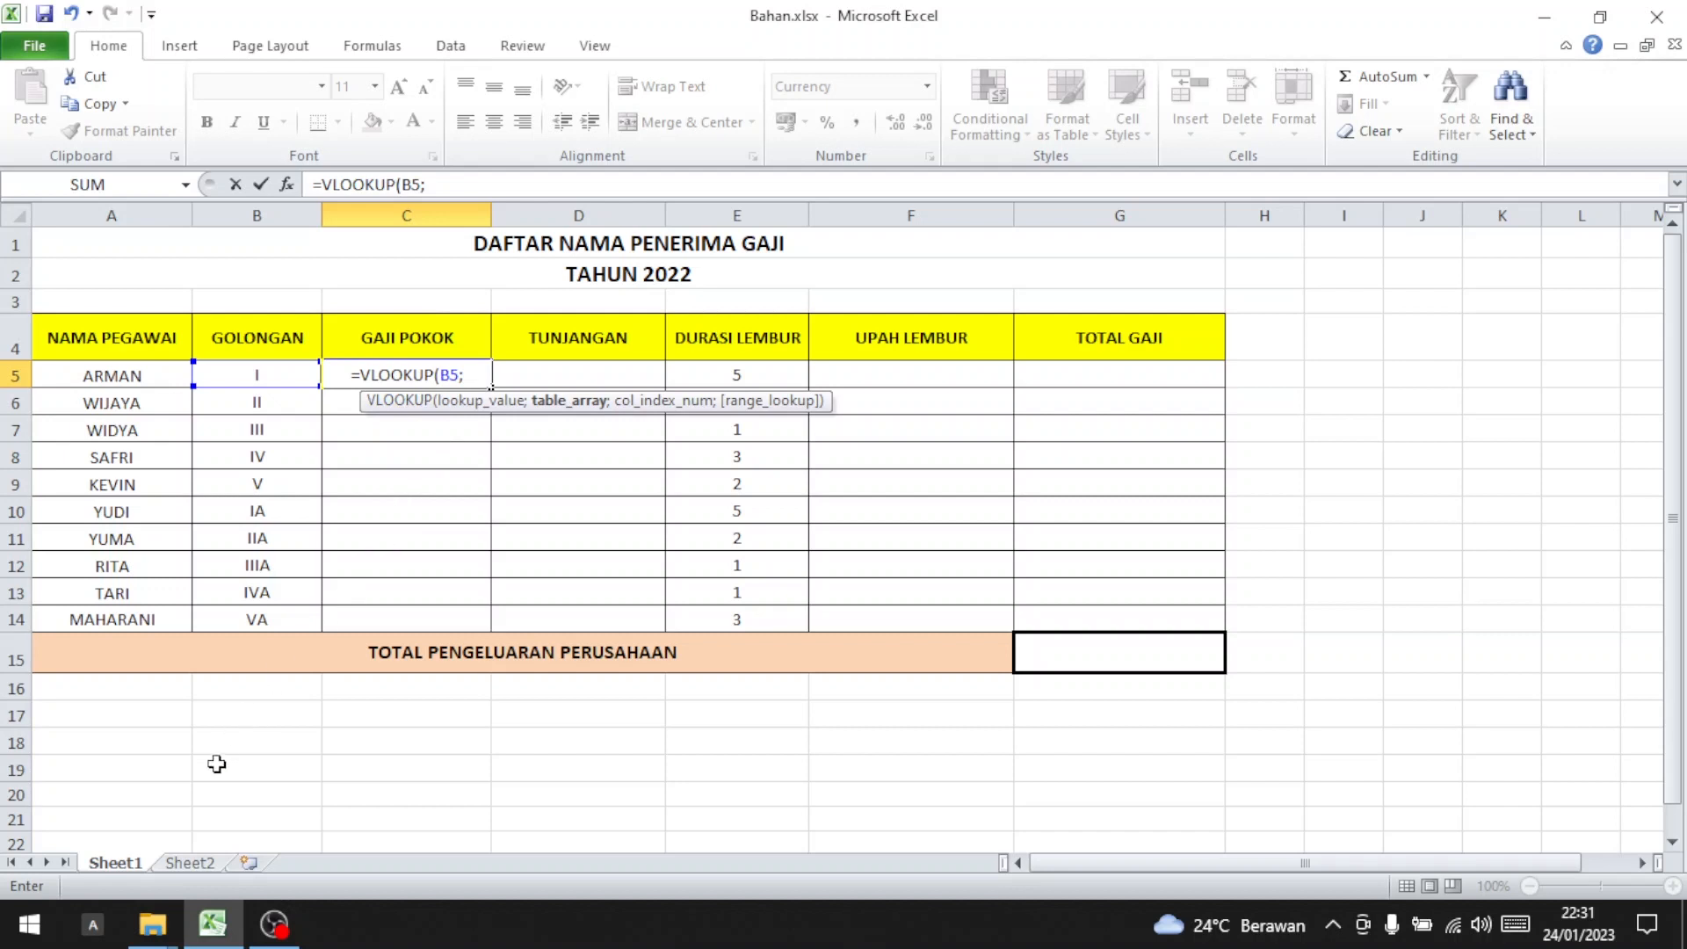
# Step: Set the VLOOKUP table array to the salary reference range B4:E14 on Sheet2
pyautogui.click(189, 862)
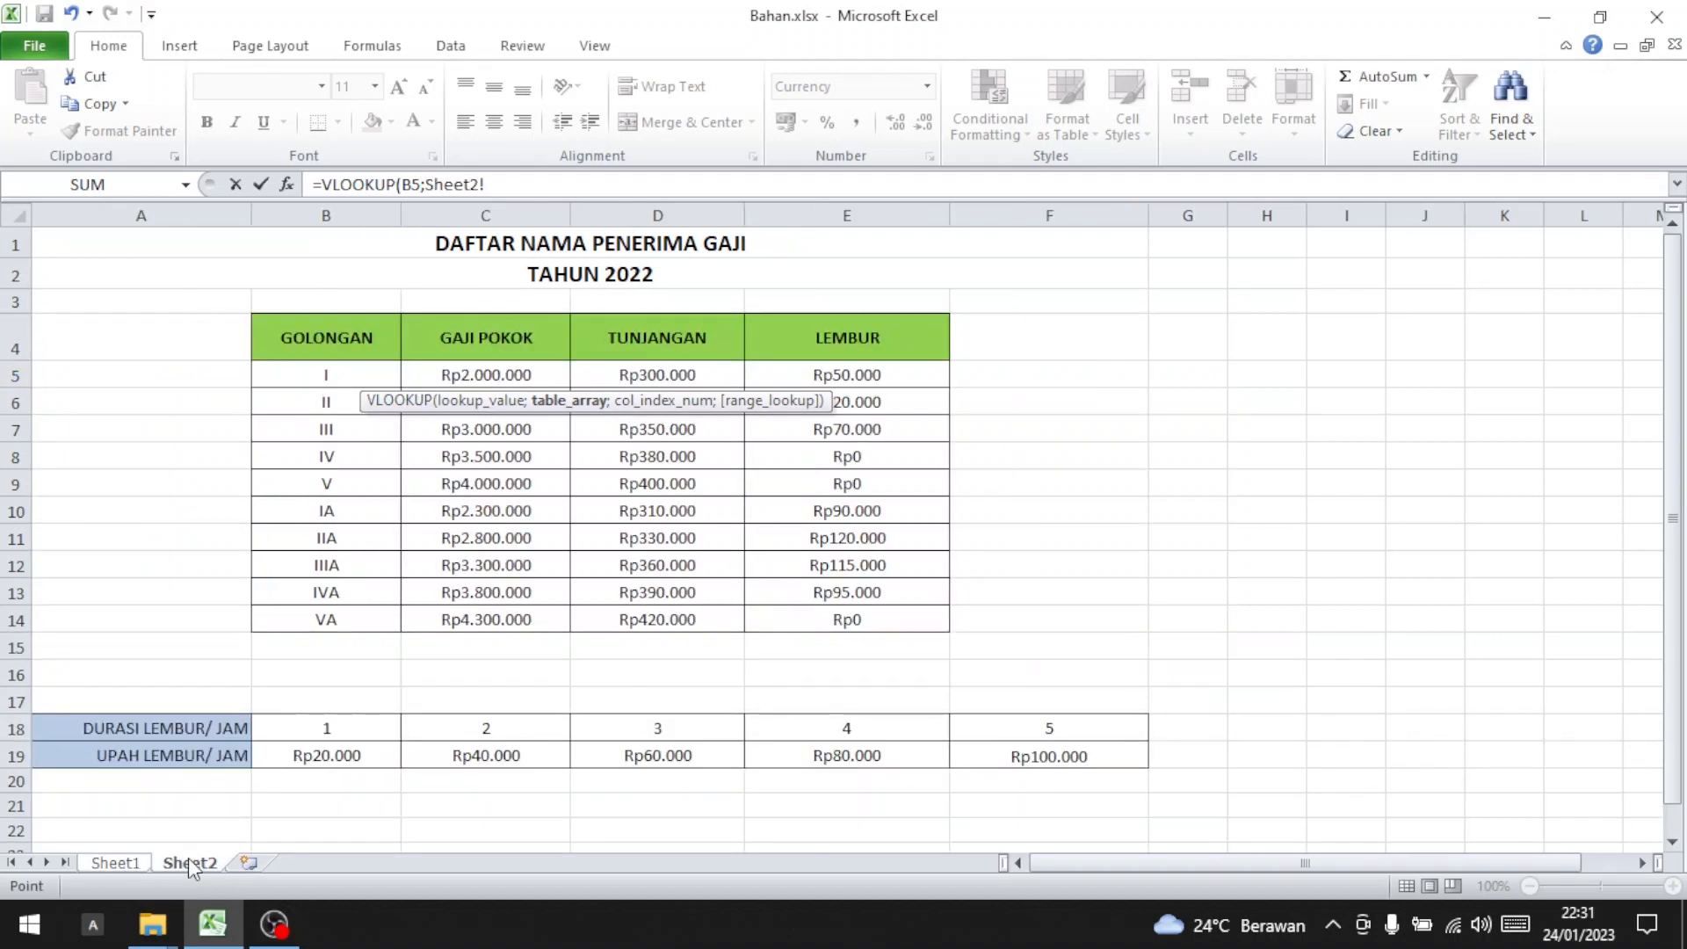
pyautogui.click(297, 327)
pyautogui.moveTo(384, 343); pyautogui.dragTo(919, 629)
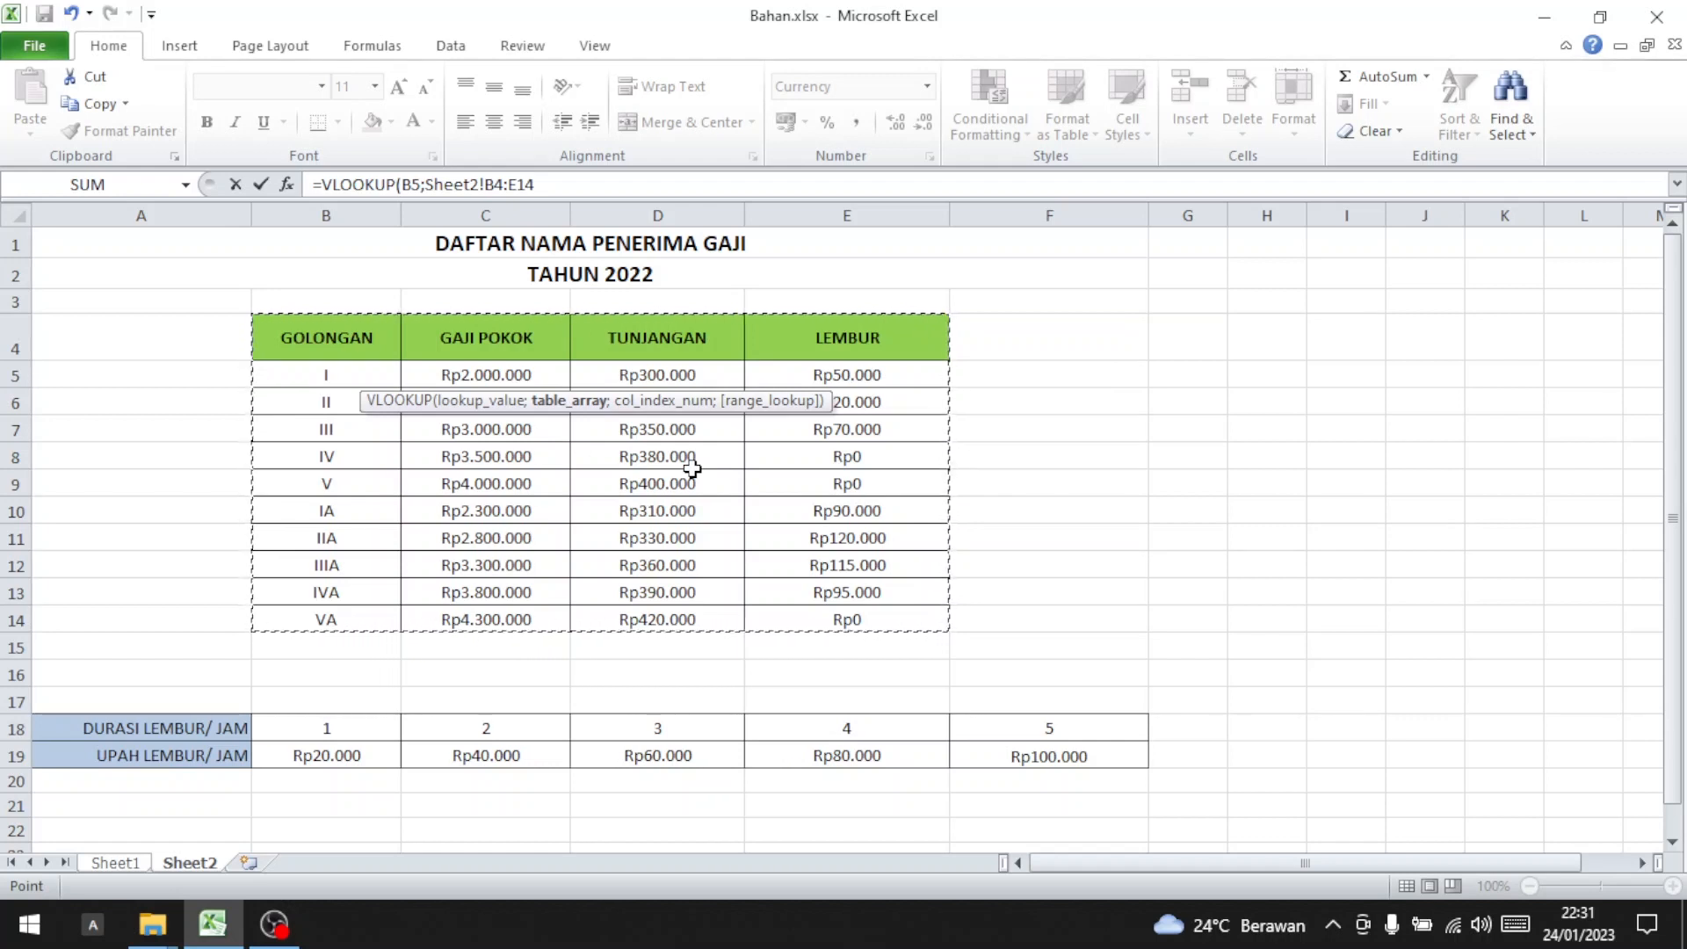
pyautogui.press('F4')
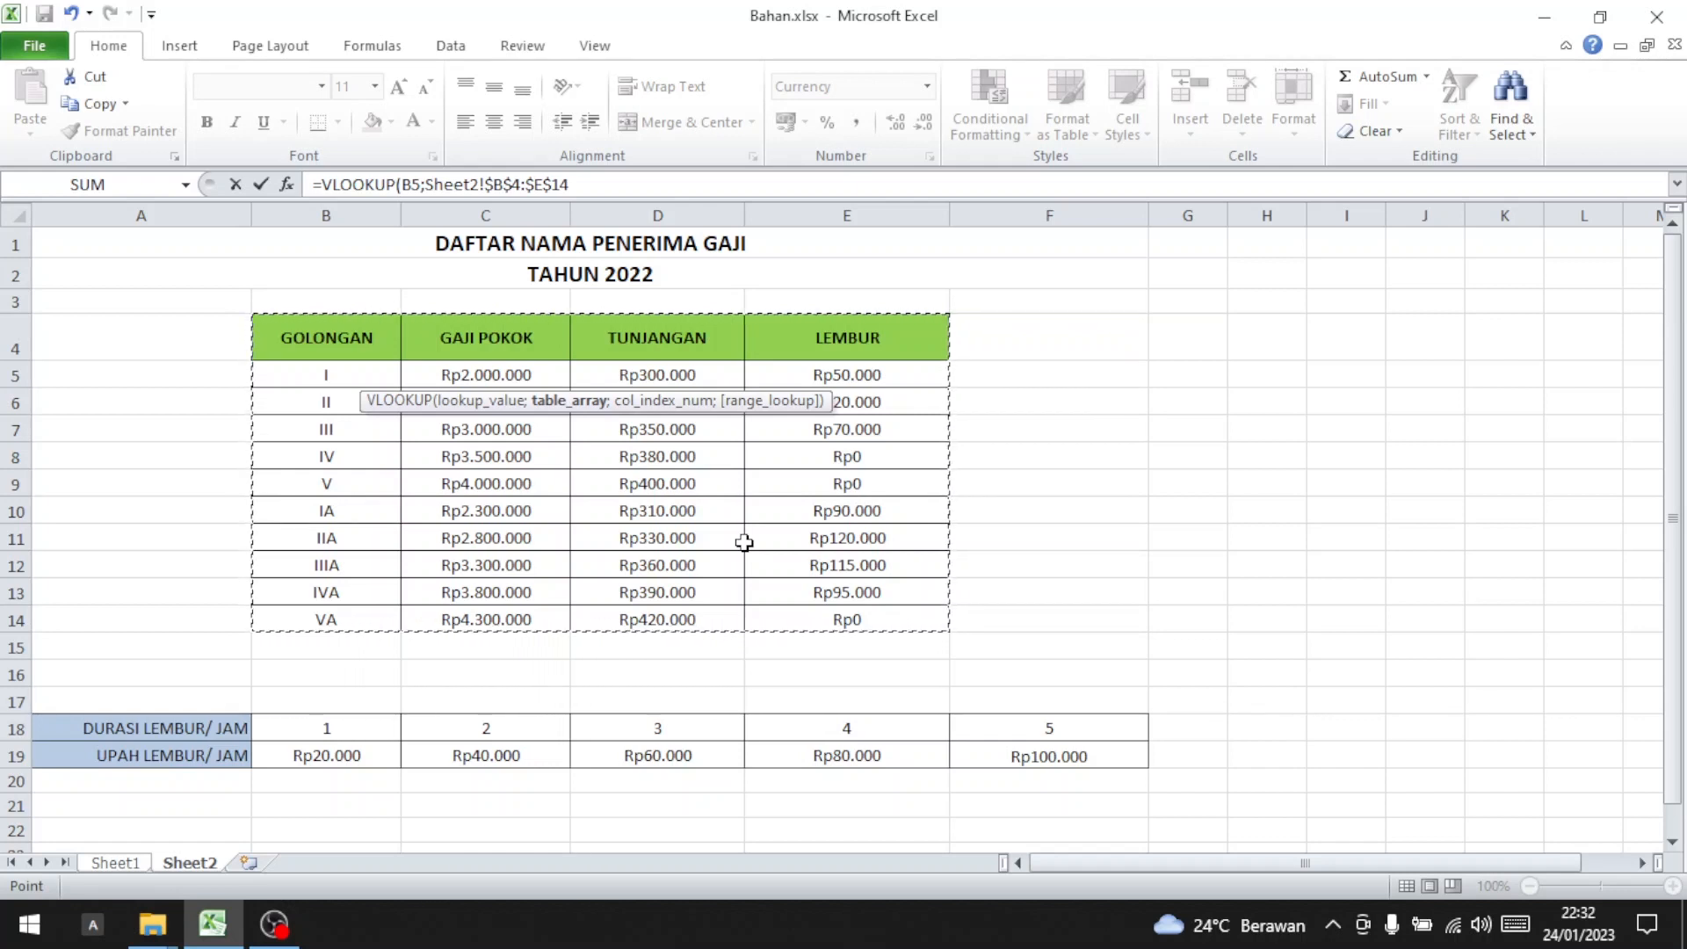
pyautogui.click(107, 865)
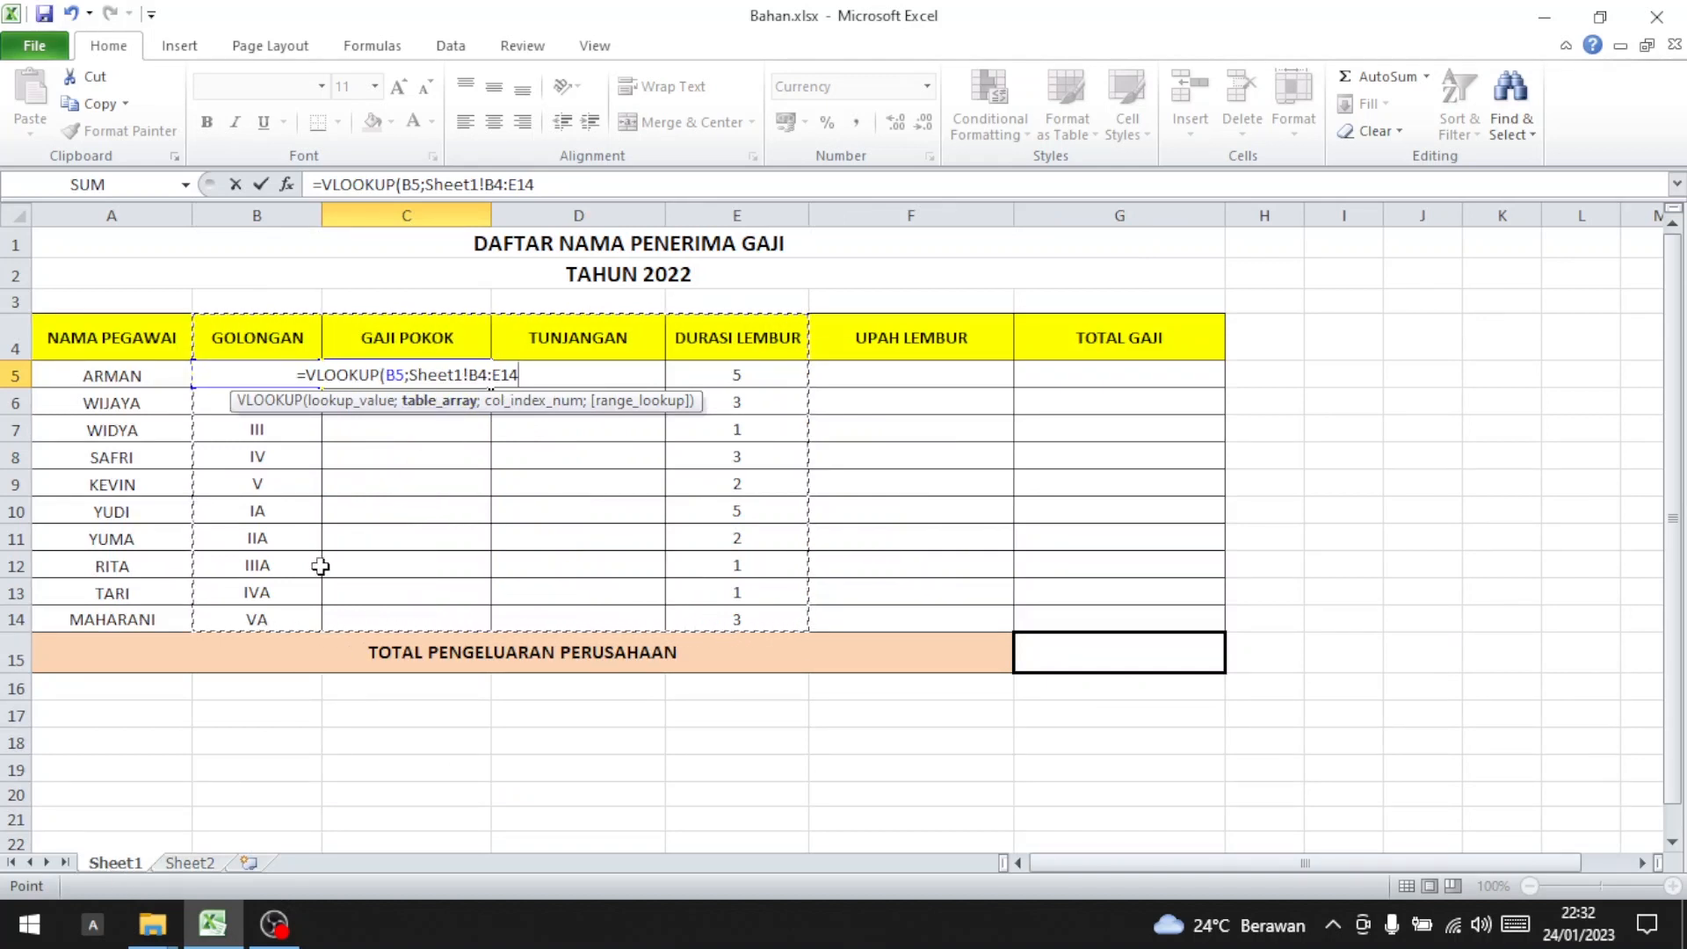
pyautogui.click(182, 865)
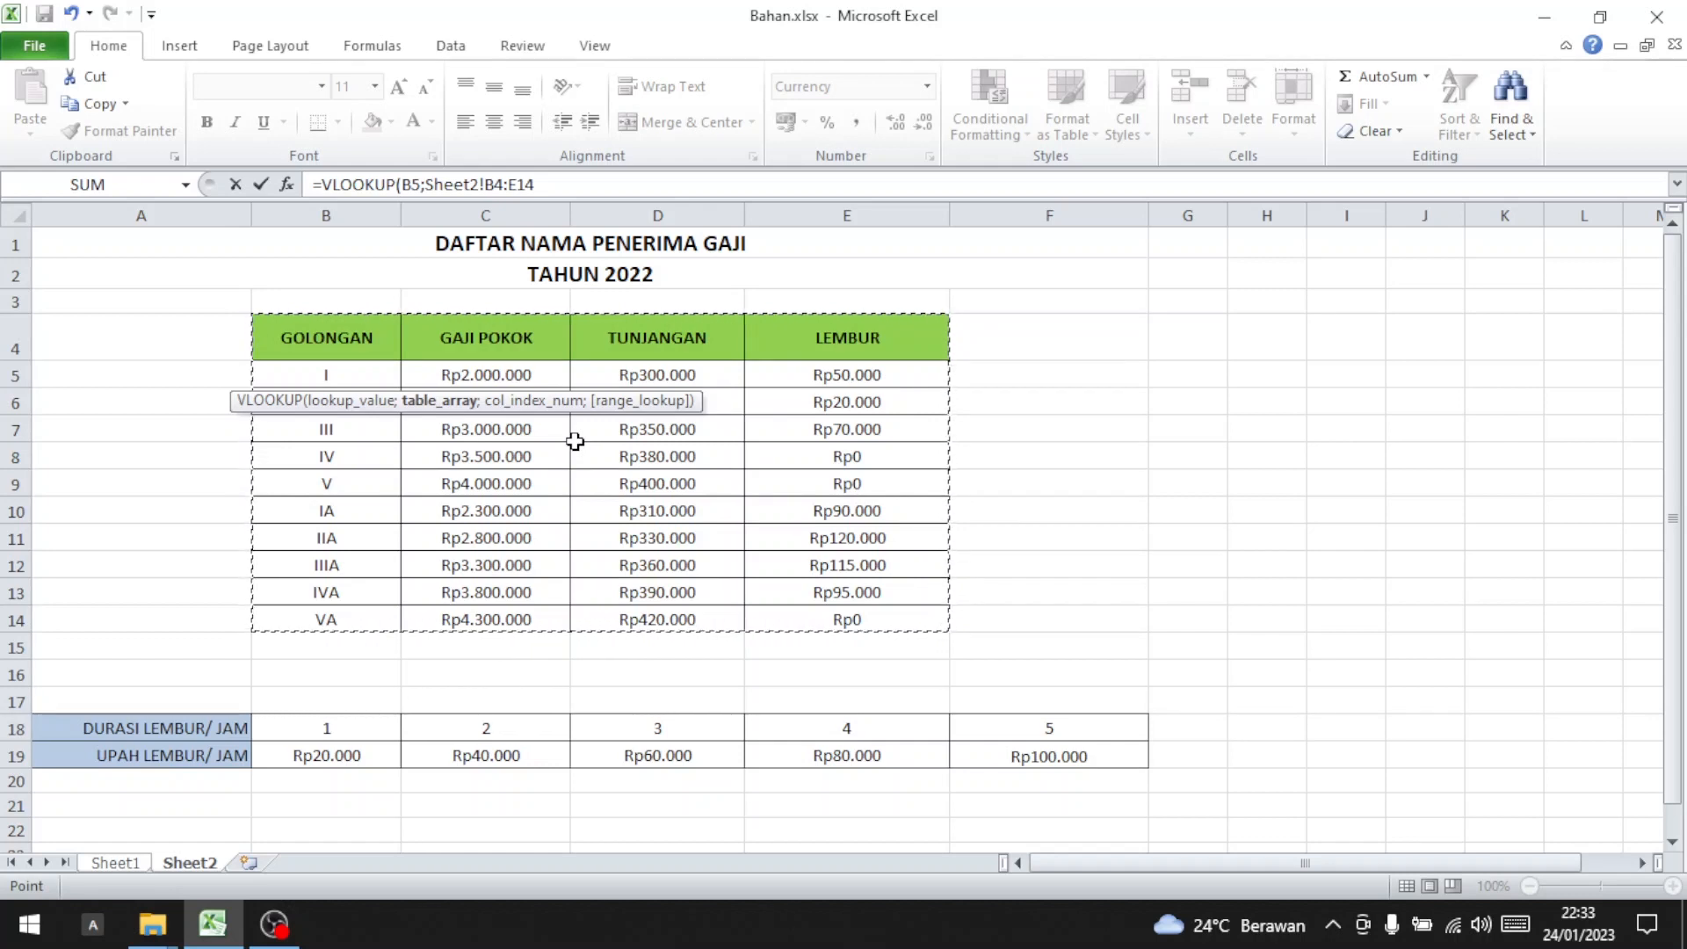
# Step: Set the VLOOKUP column index to 2 for the GAJI POKOK column
pyautogui.write(';')
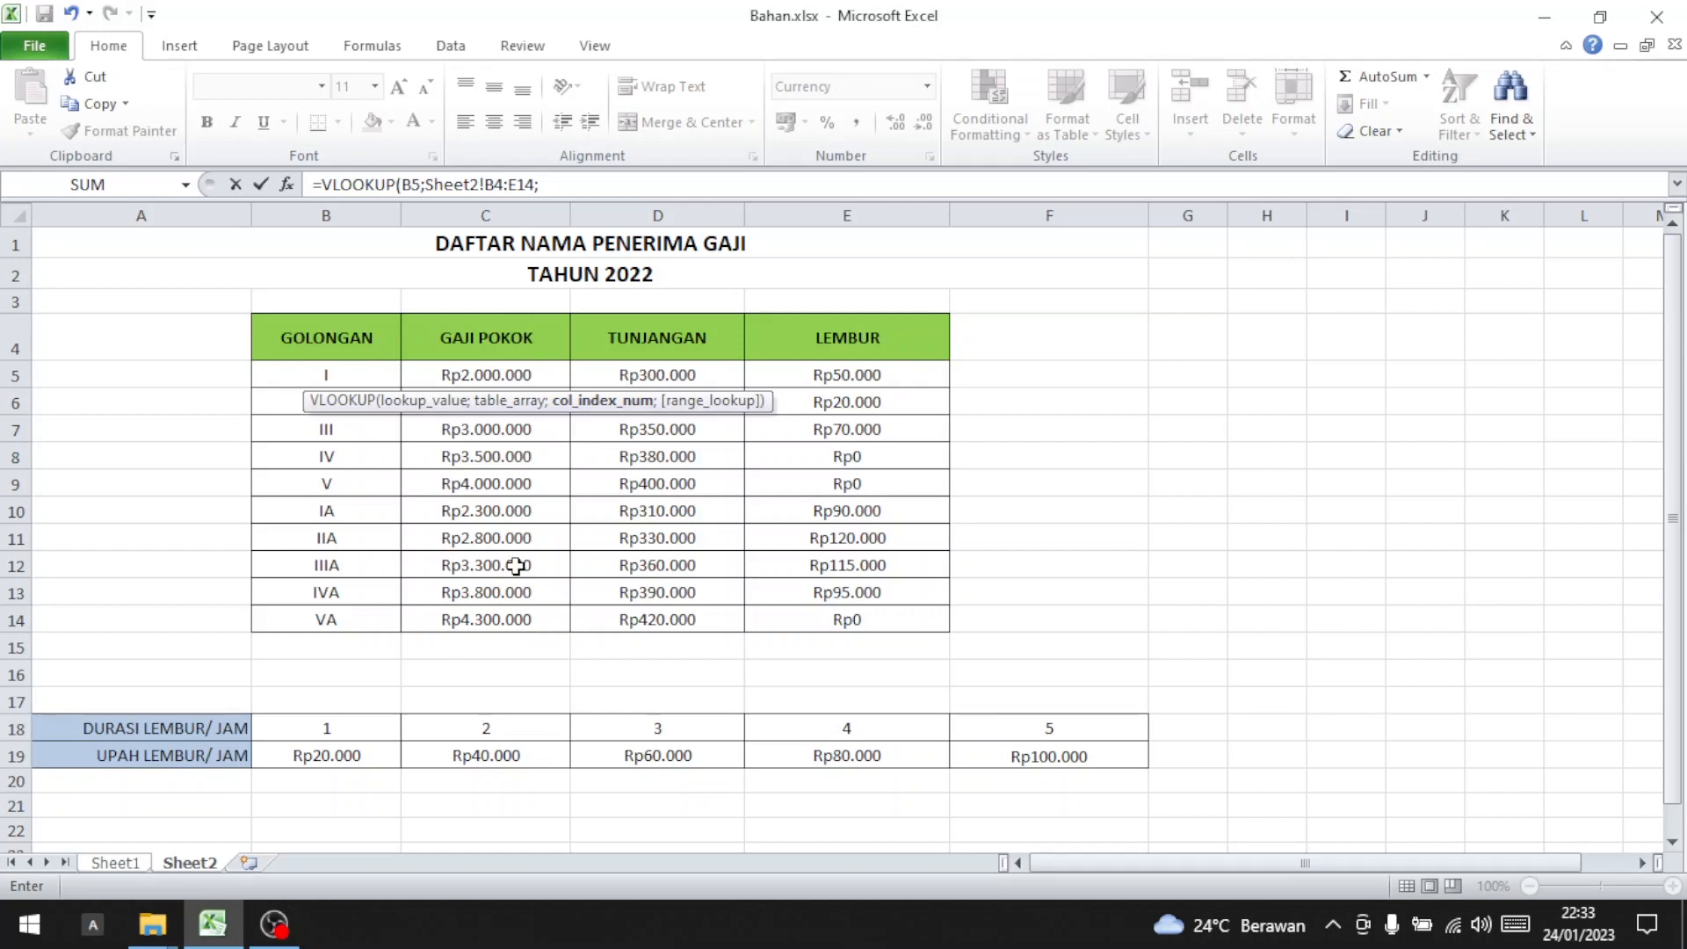
pyautogui.write('2')
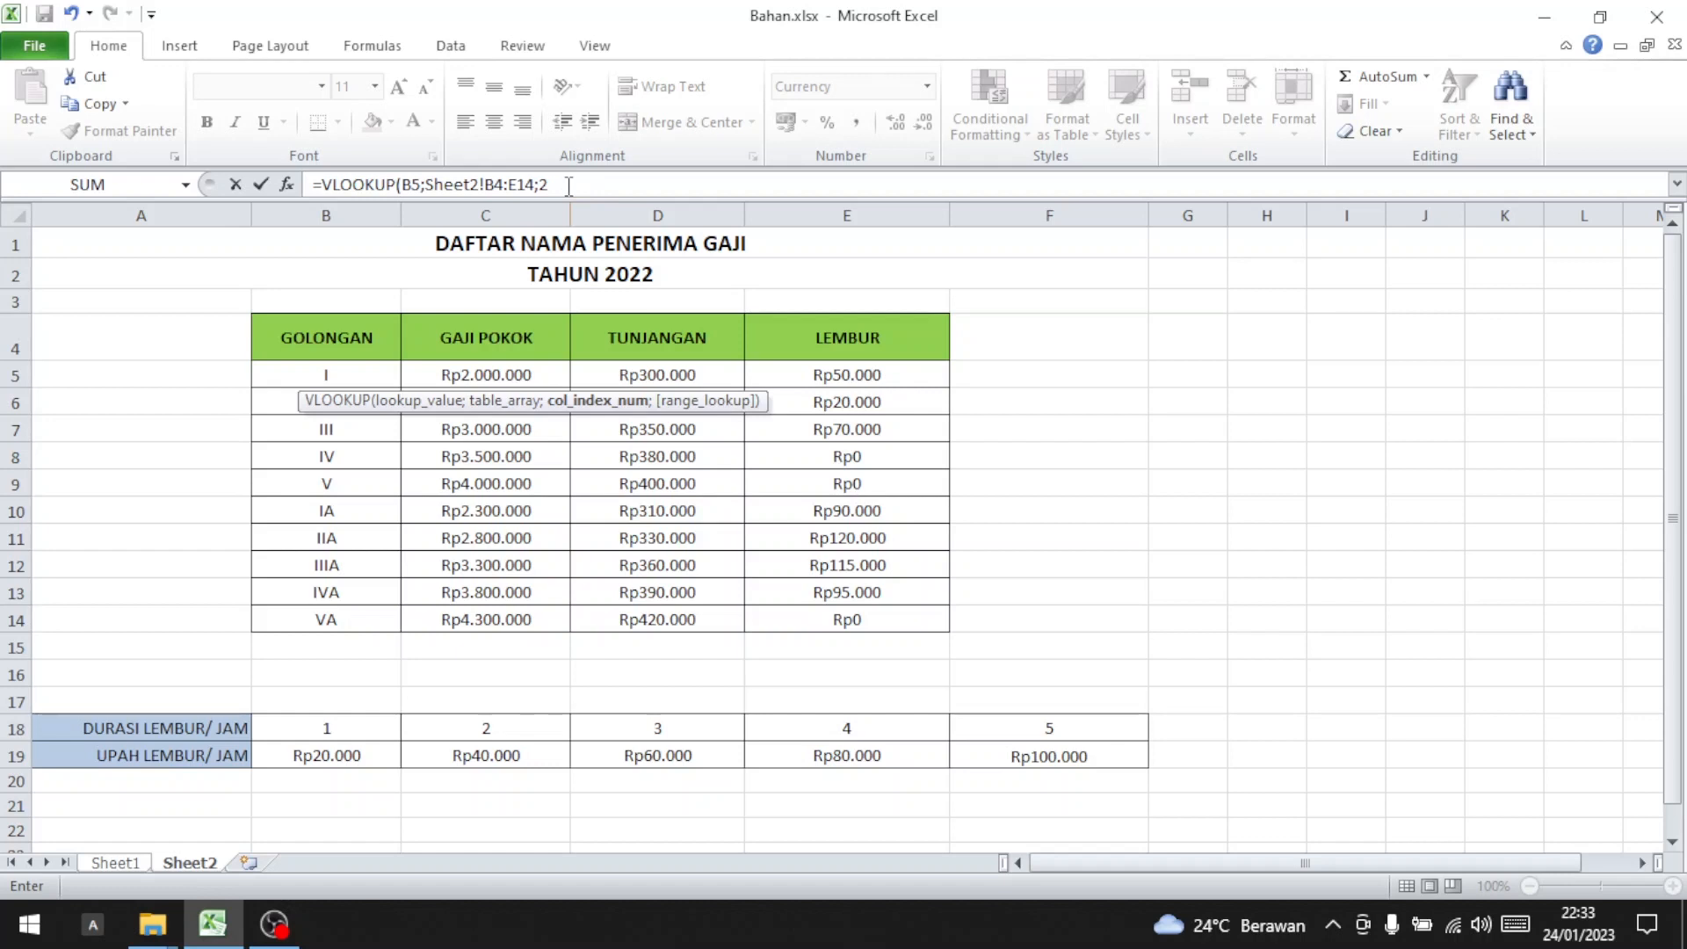
pyautogui.write(';')
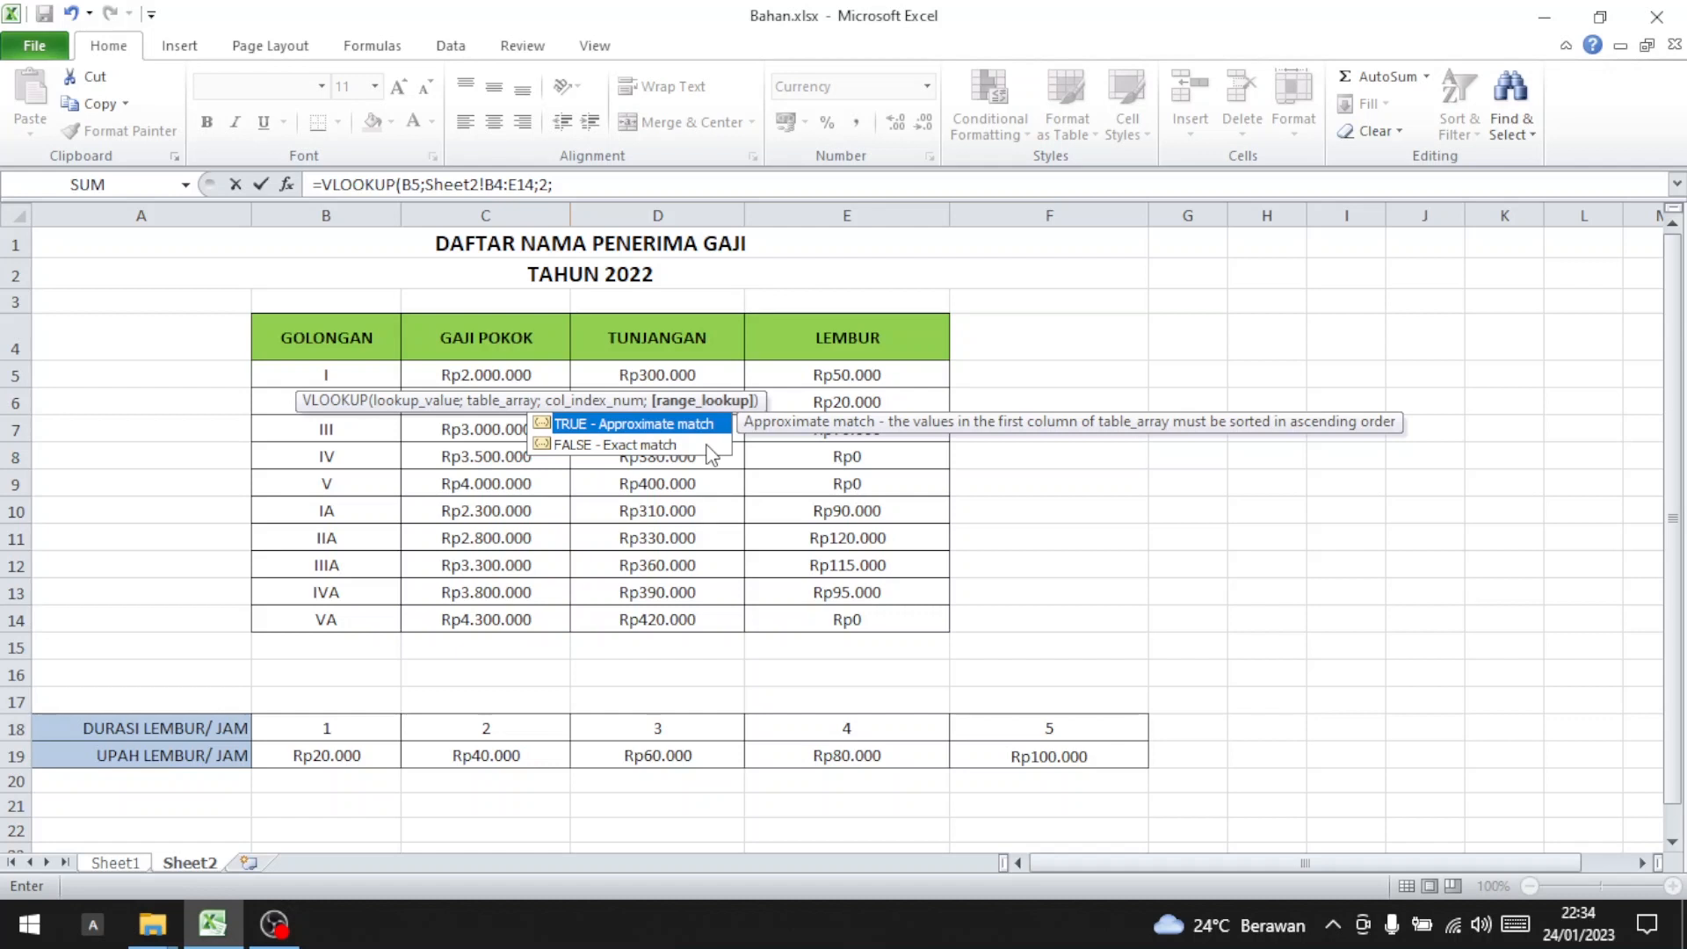
pyautogui.write('fa')
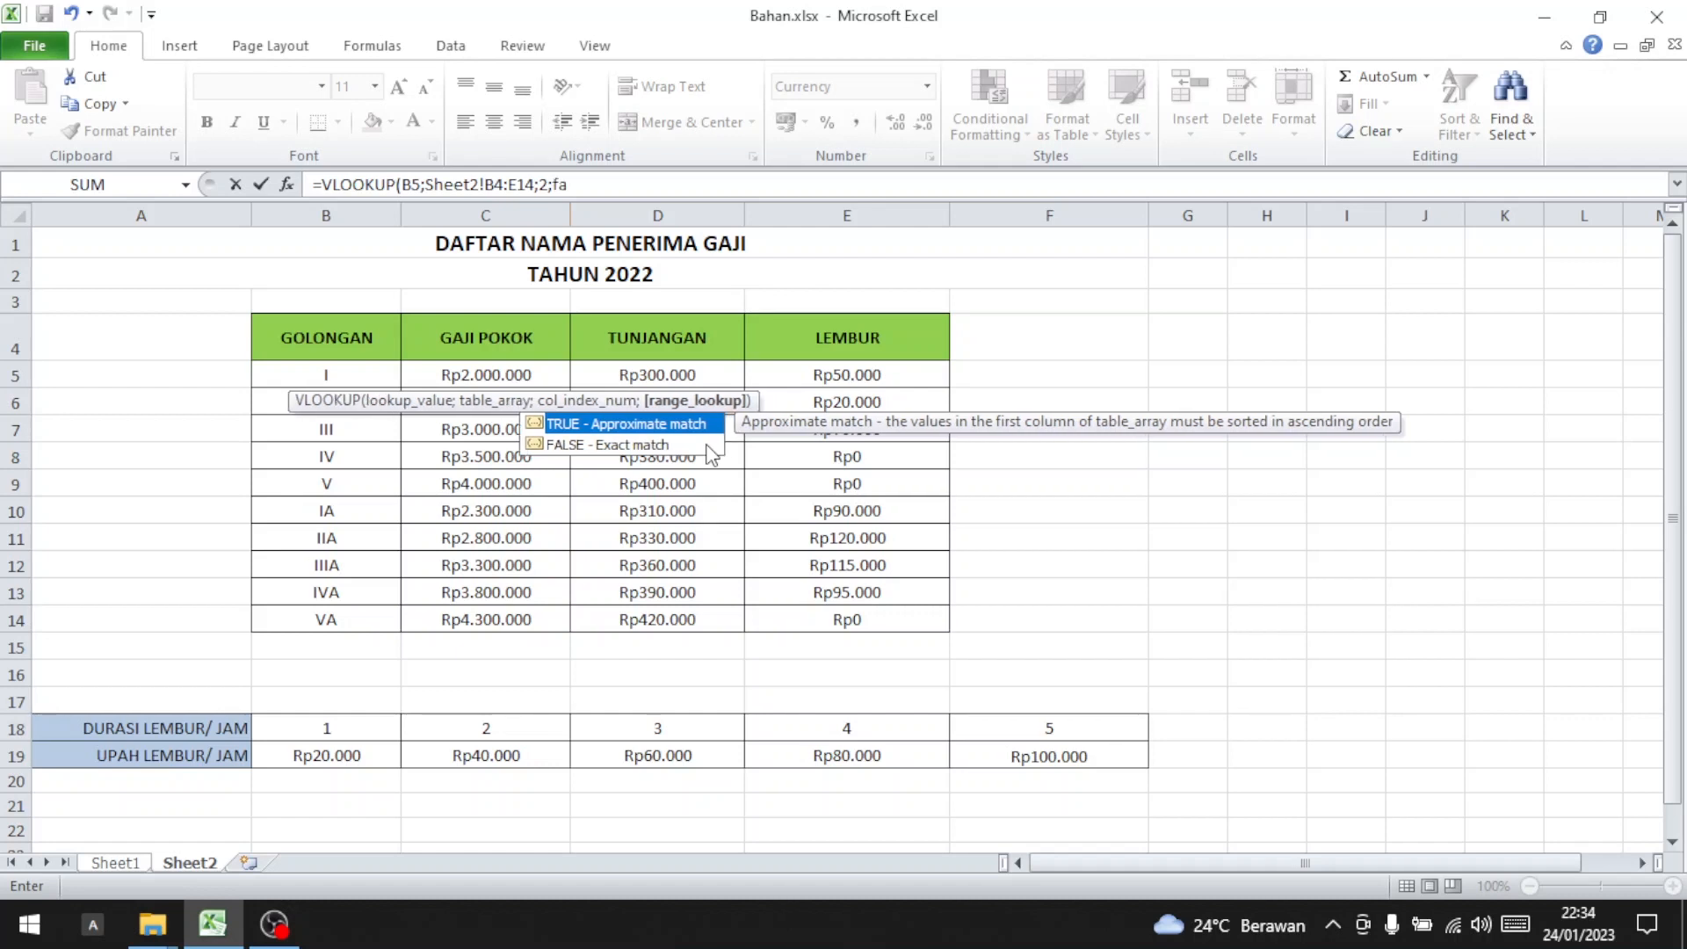
pyautogui.write('lse')
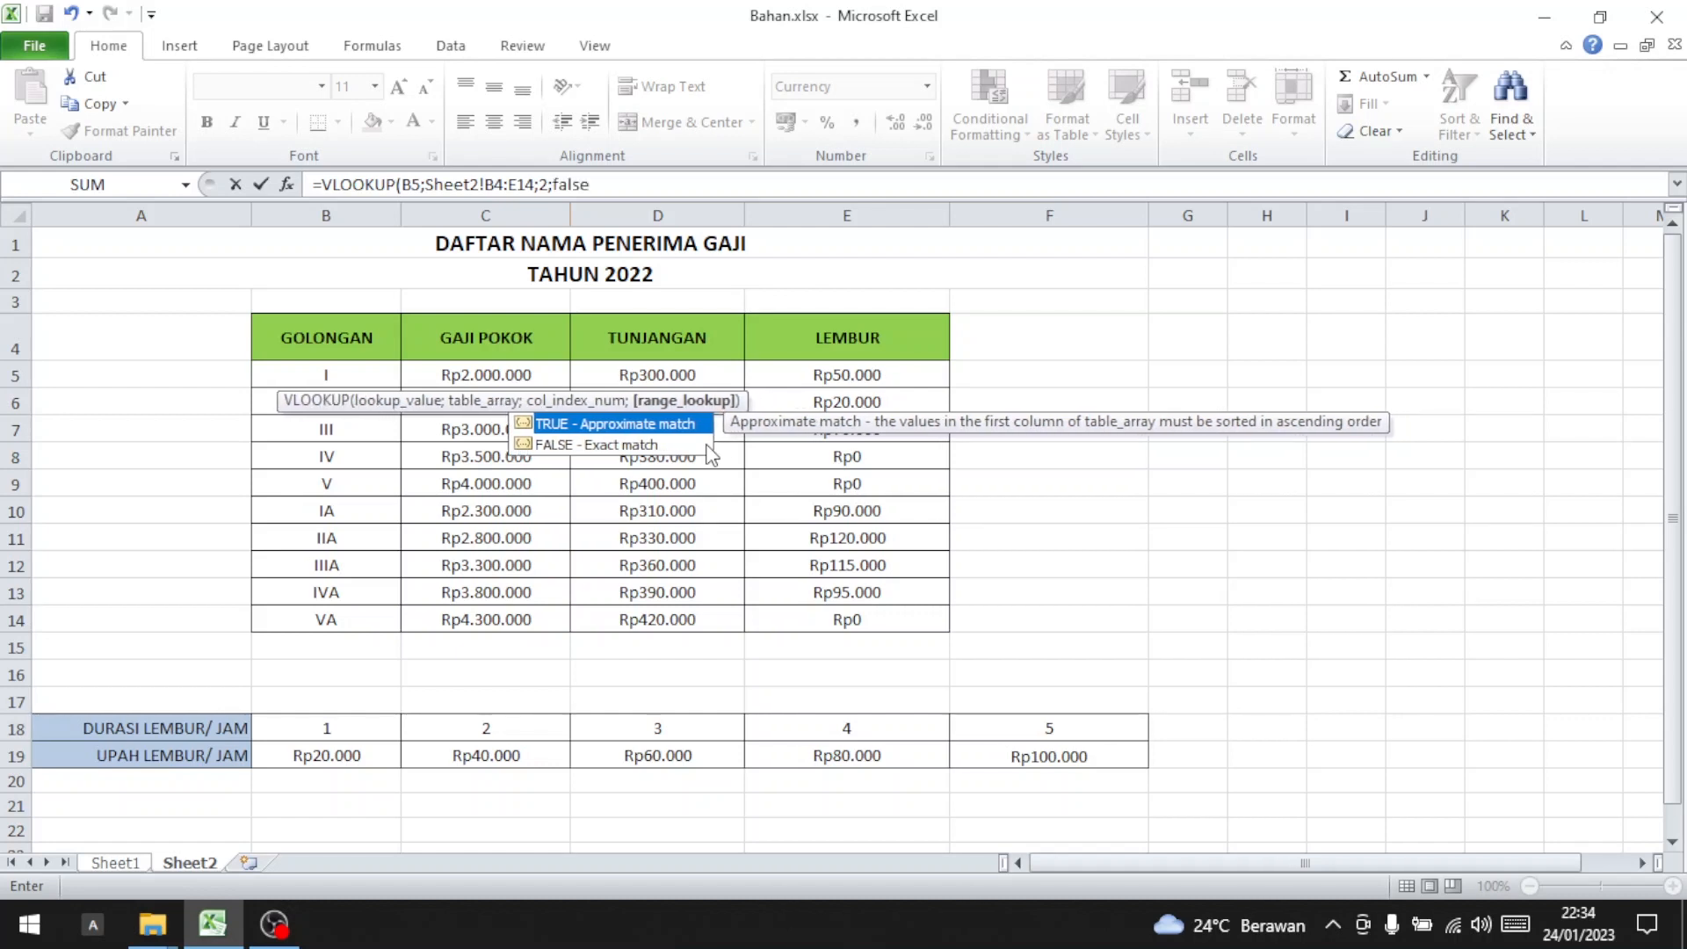
pyautogui.press('BackSpace')
pyautogui.press('BackSpace')
pyautogui.press('BackSpace')
pyautogui.press('BackSpace')
pyautogui.press('BackSpace')
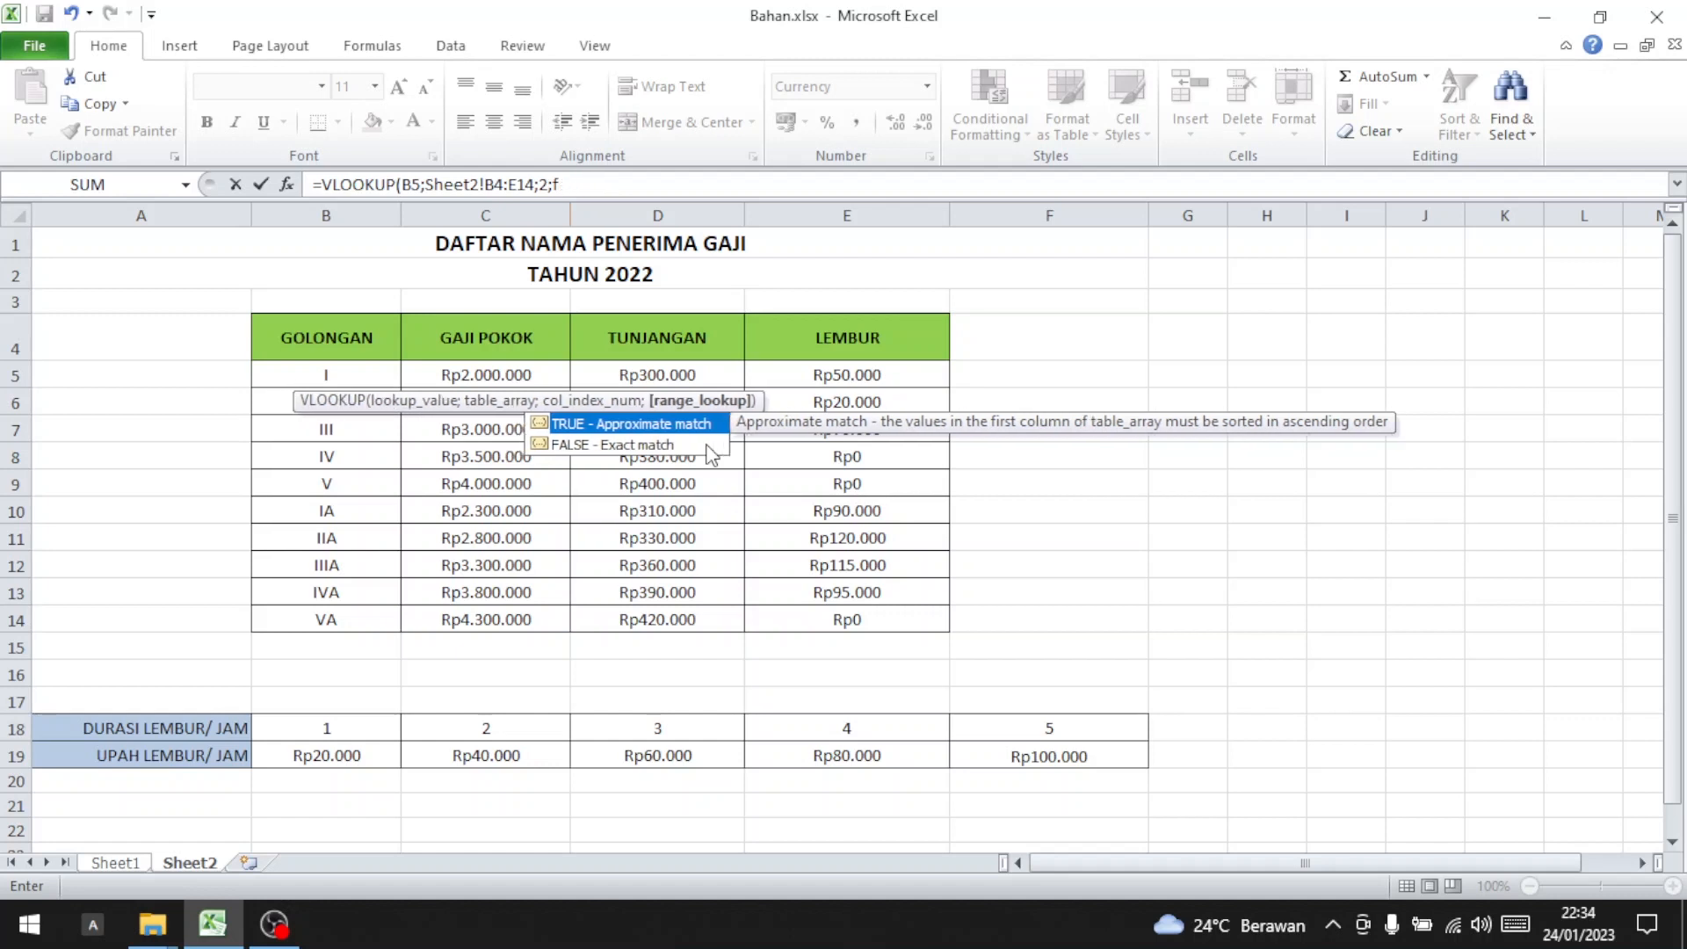
# Step: Set the range lookup argument to 0 for an exact match and complete the formula in C5
pyautogui.write('0')
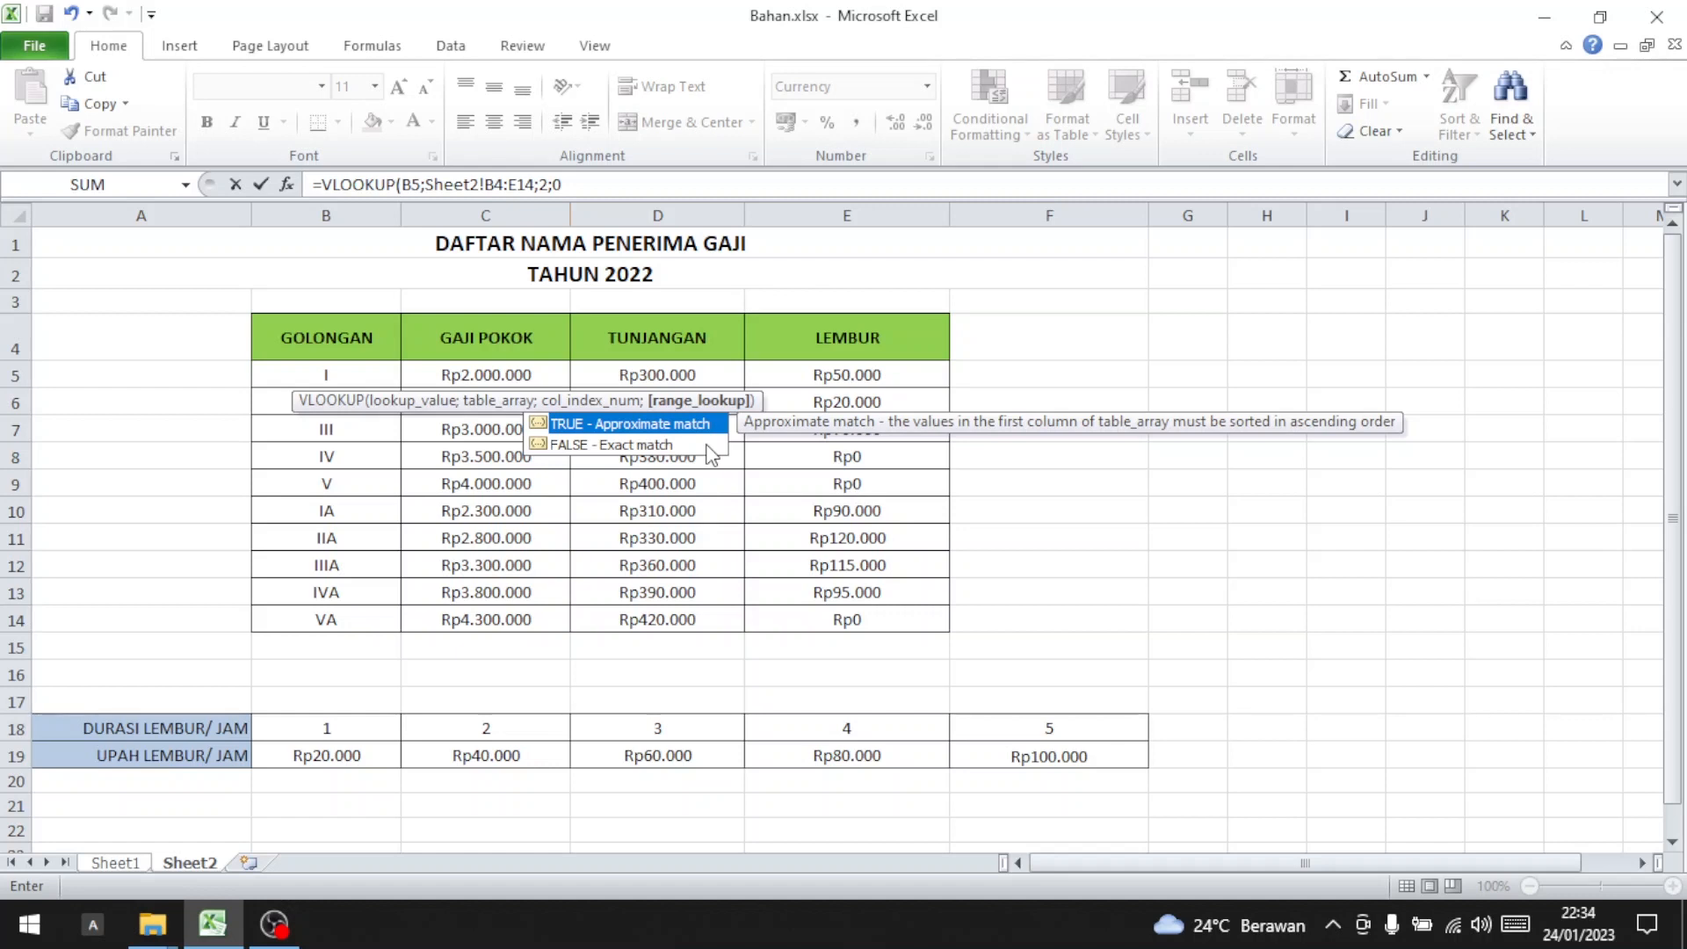
pyautogui.write(')')
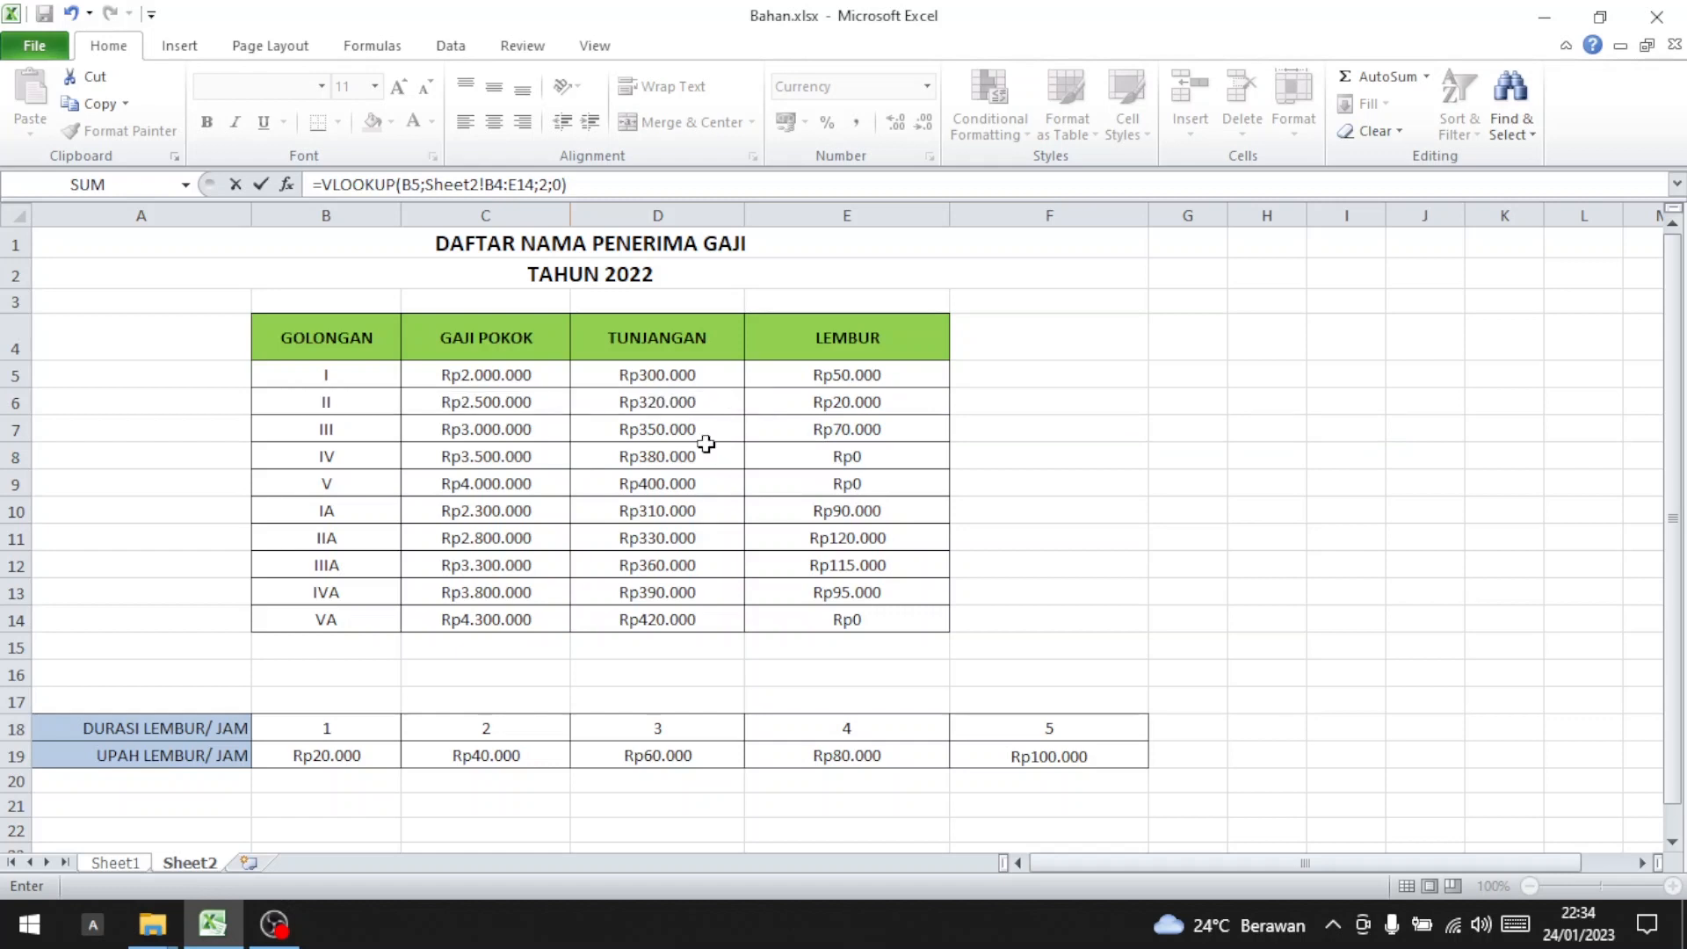
pyautogui.press('Return')
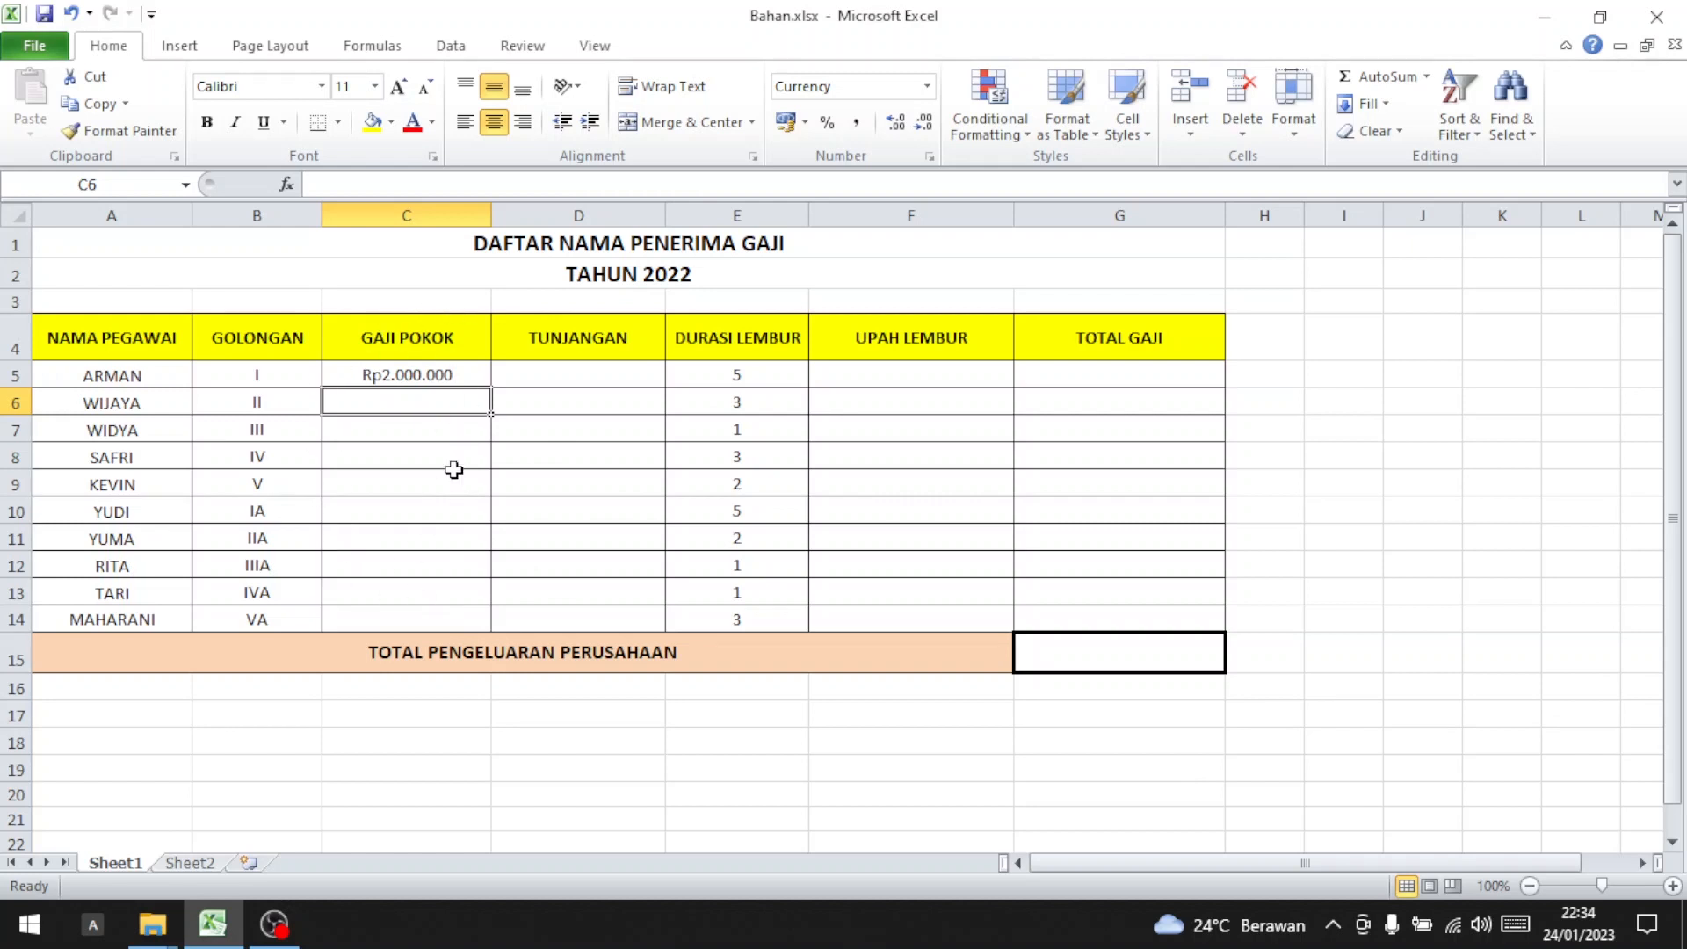
# Step: Compare the GAJI POKOK result in C5 of Sheet1 with the golongan I entry in Sheet2's reference table
pyautogui.click(441, 372)
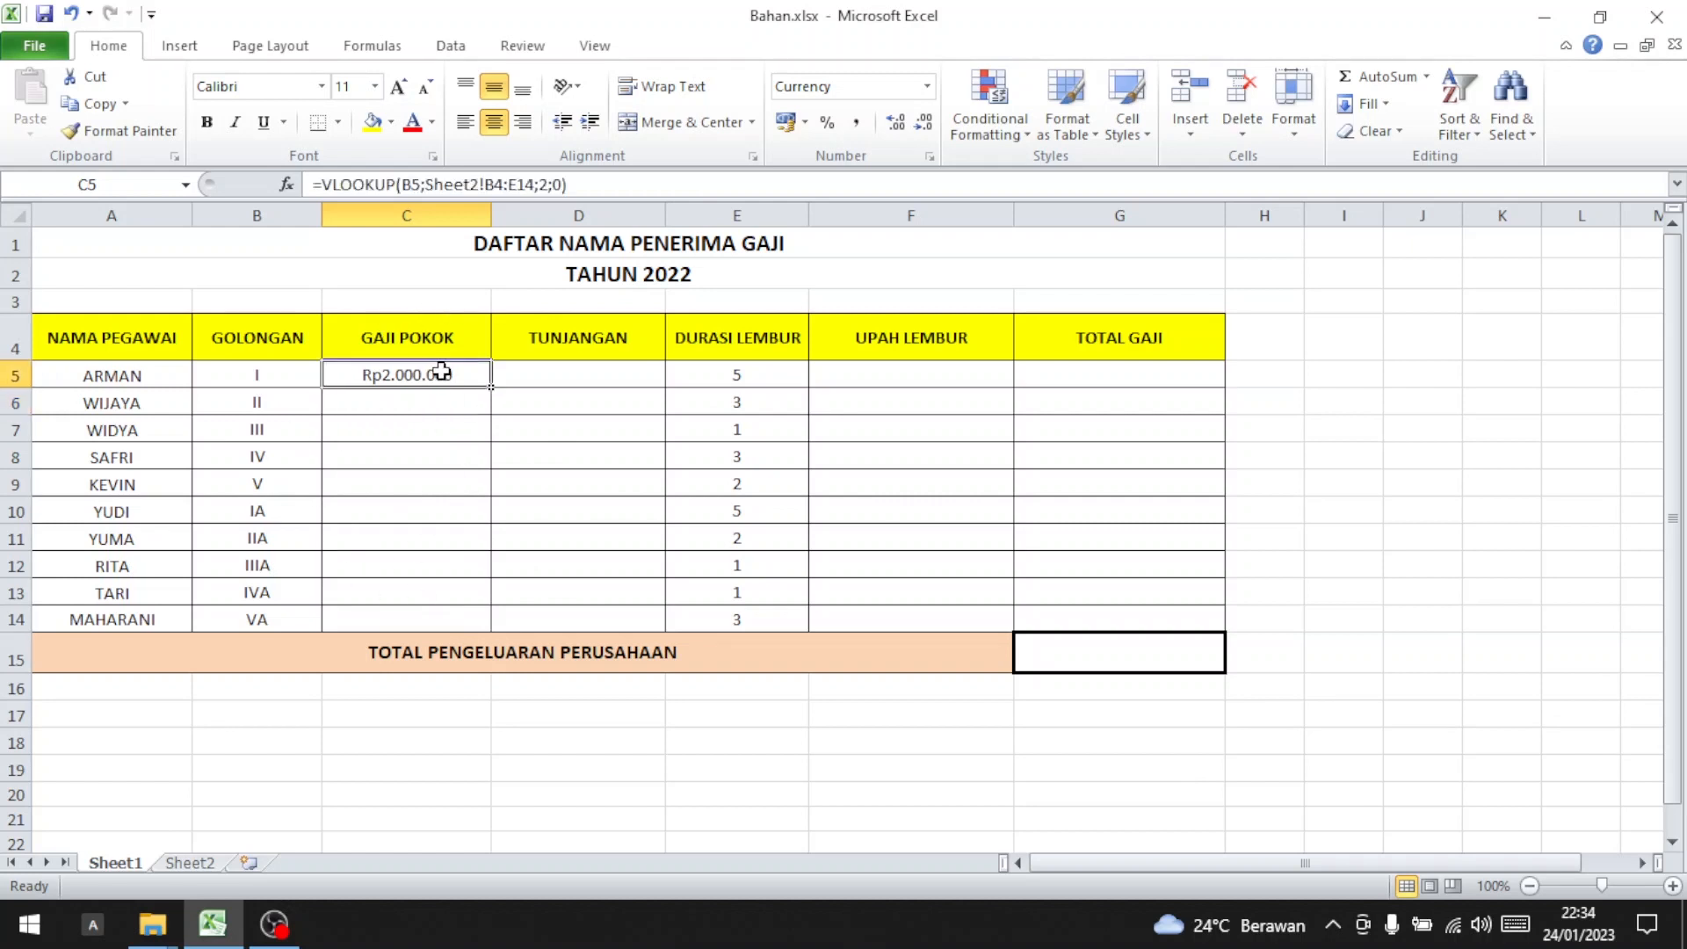
pyautogui.click(195, 862)
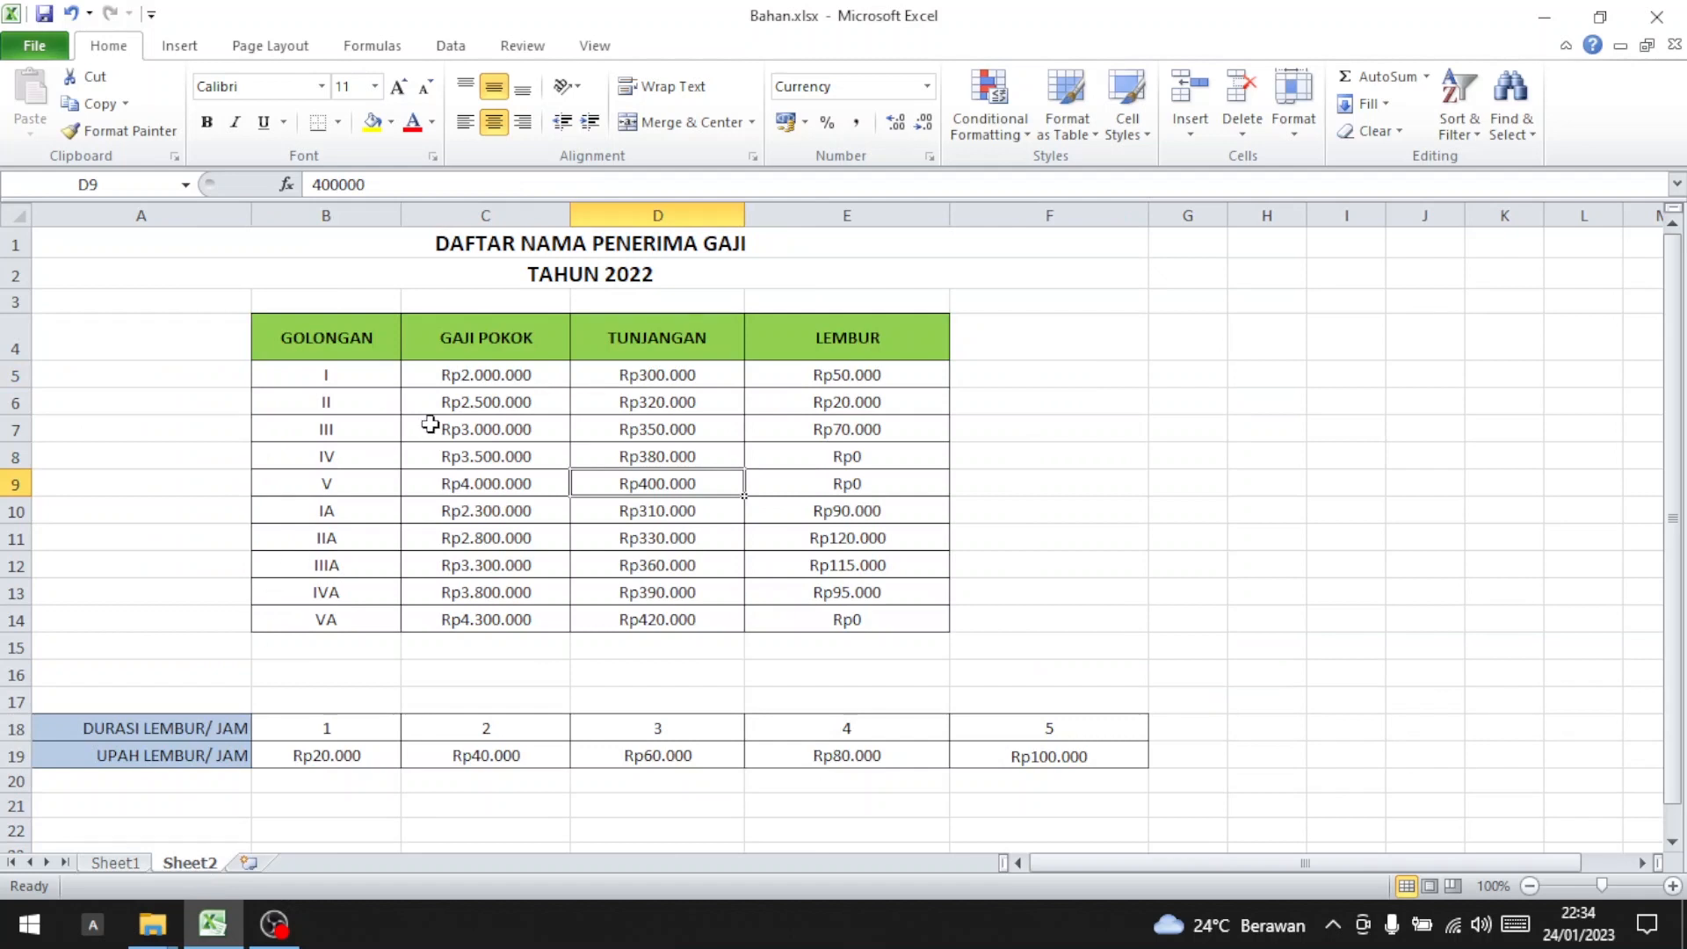
pyautogui.click(118, 865)
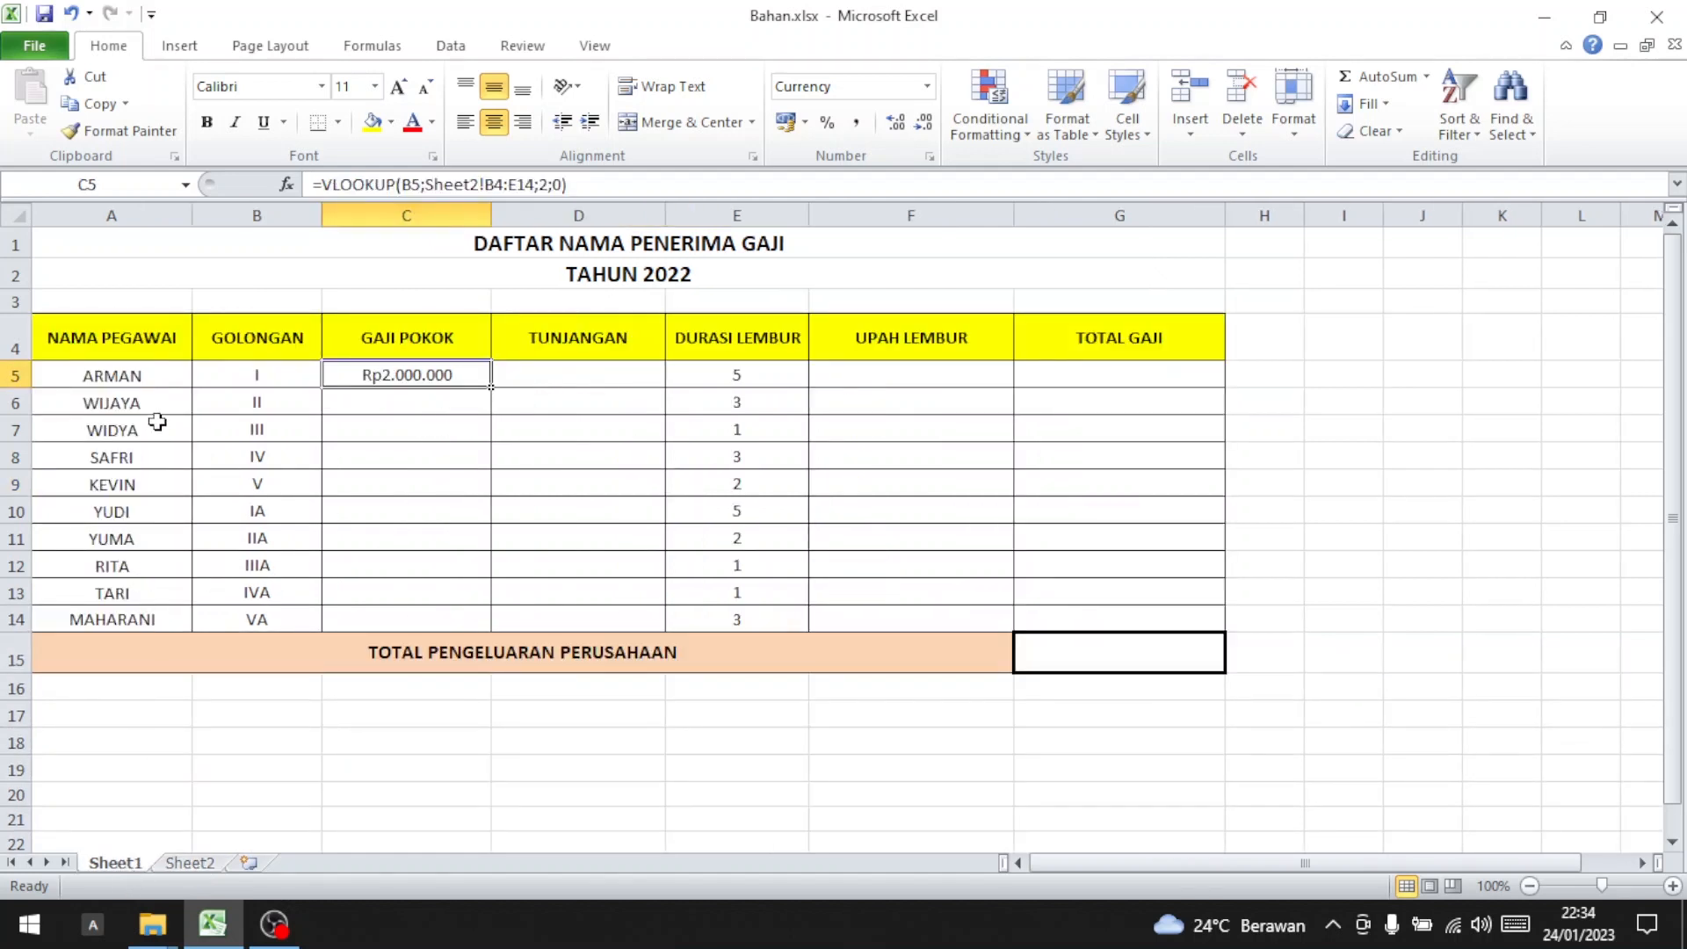
pyautogui.click(193, 864)
pyautogui.click(485, 376)
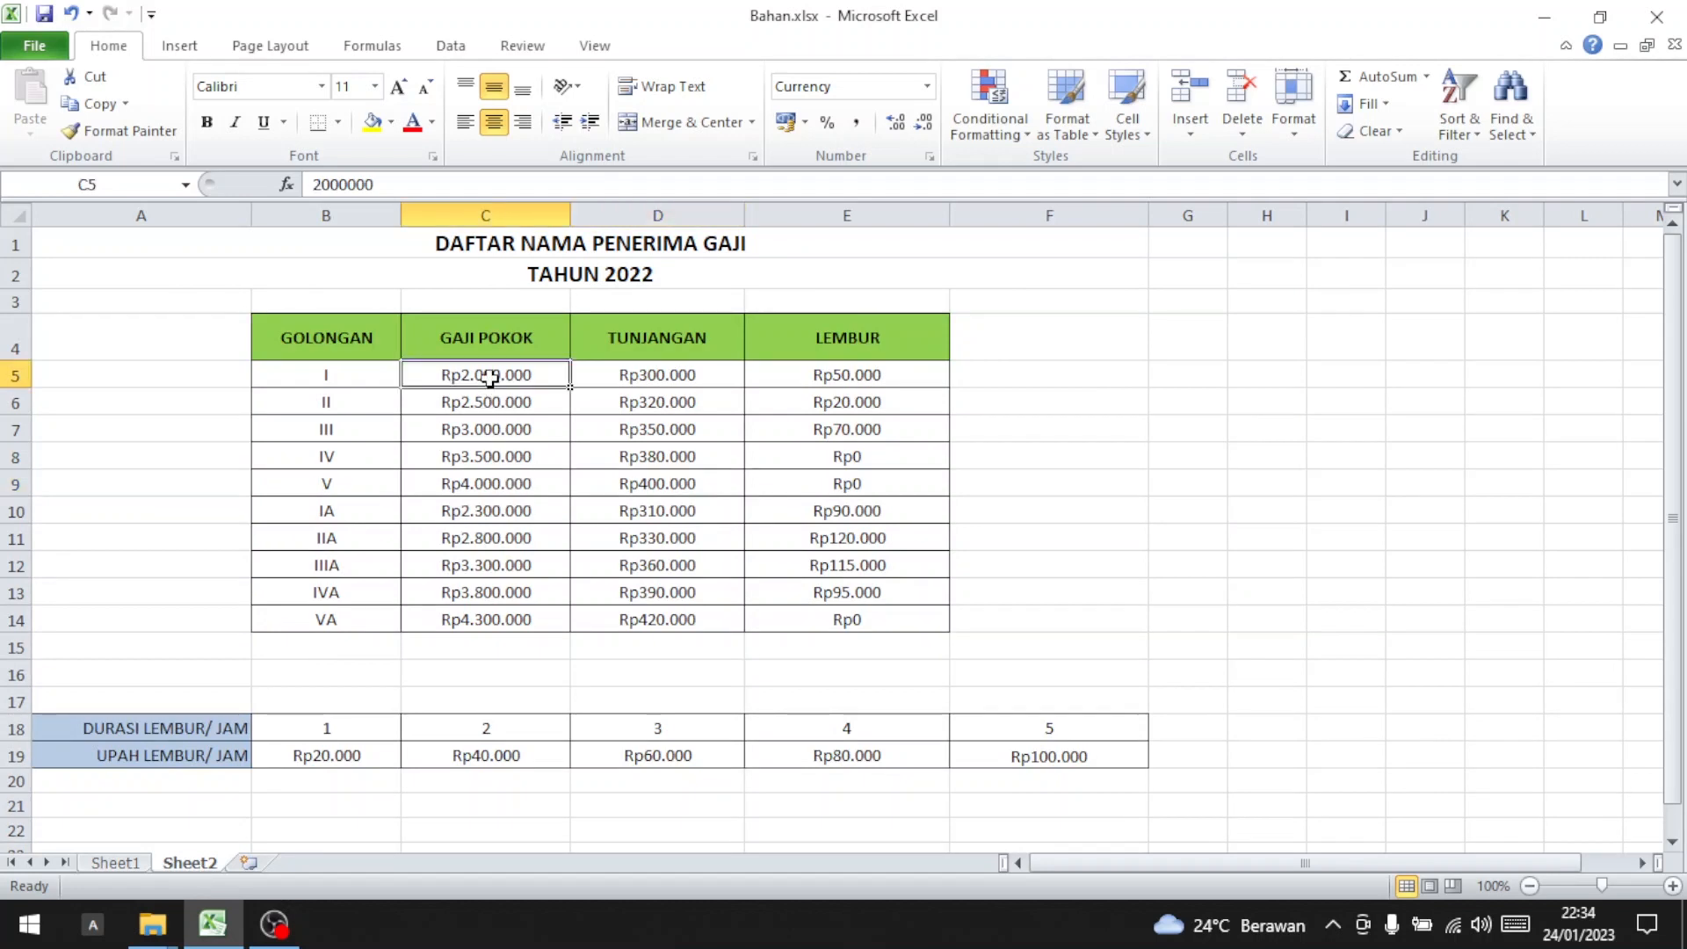
pyautogui.click(118, 863)
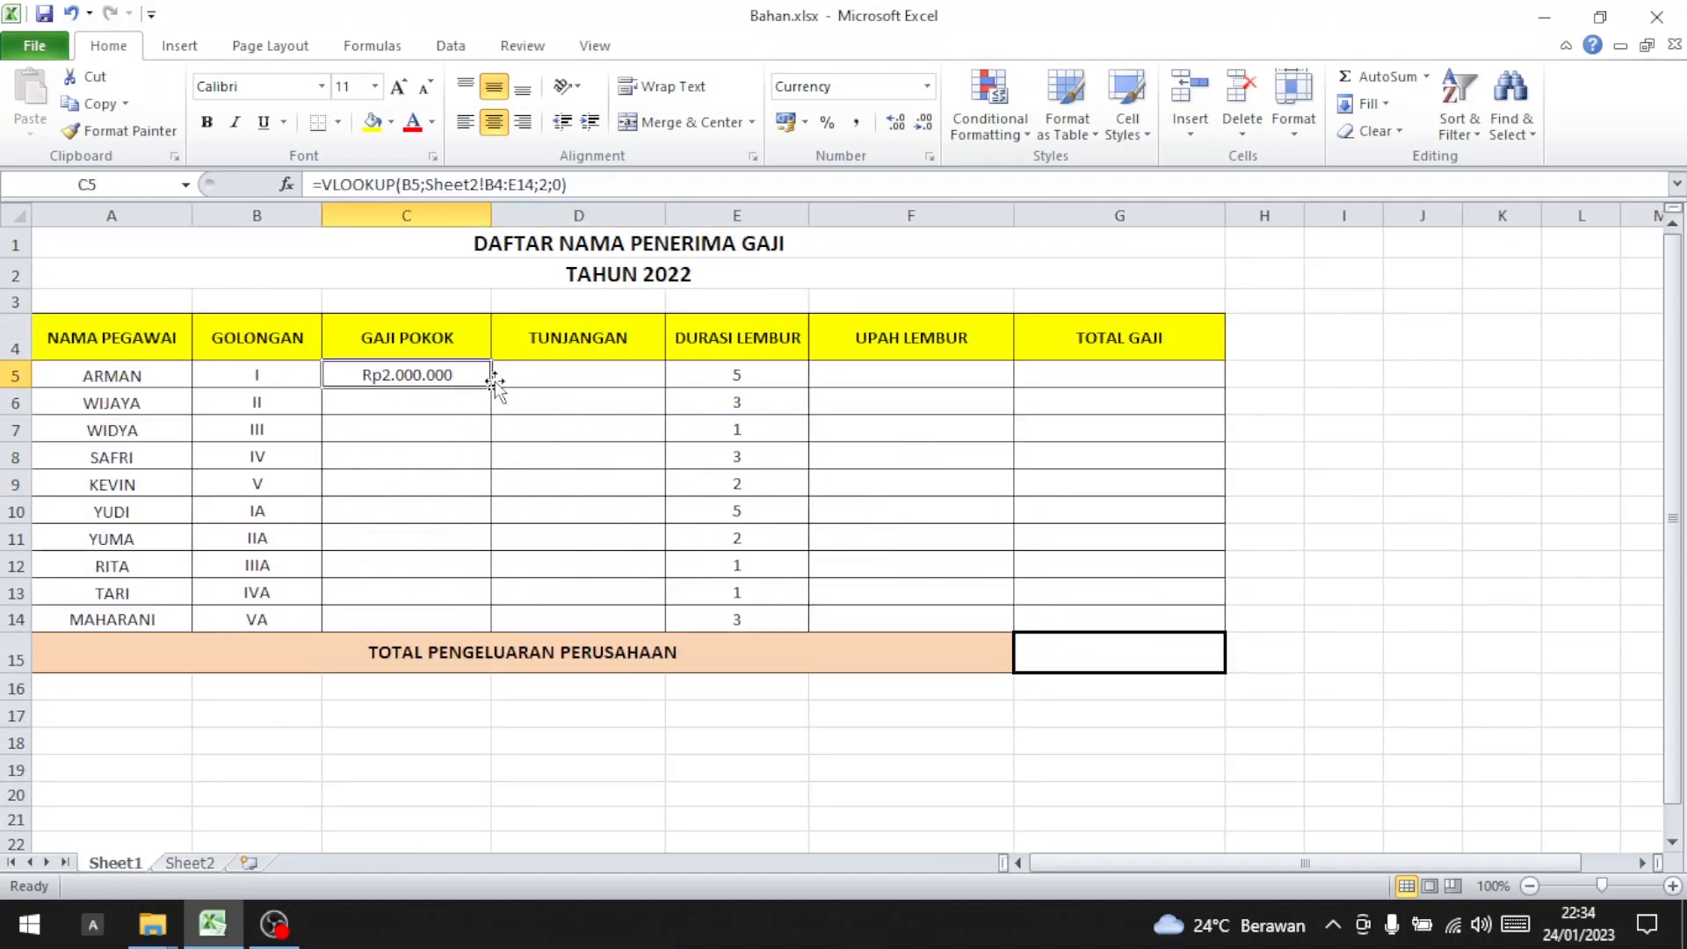
# Step: Fill the GAJI POKOK formula from C5 down to C14 and check the formula in the last row
pyautogui.moveTo(492, 386); pyautogui.dragTo(516, 625)
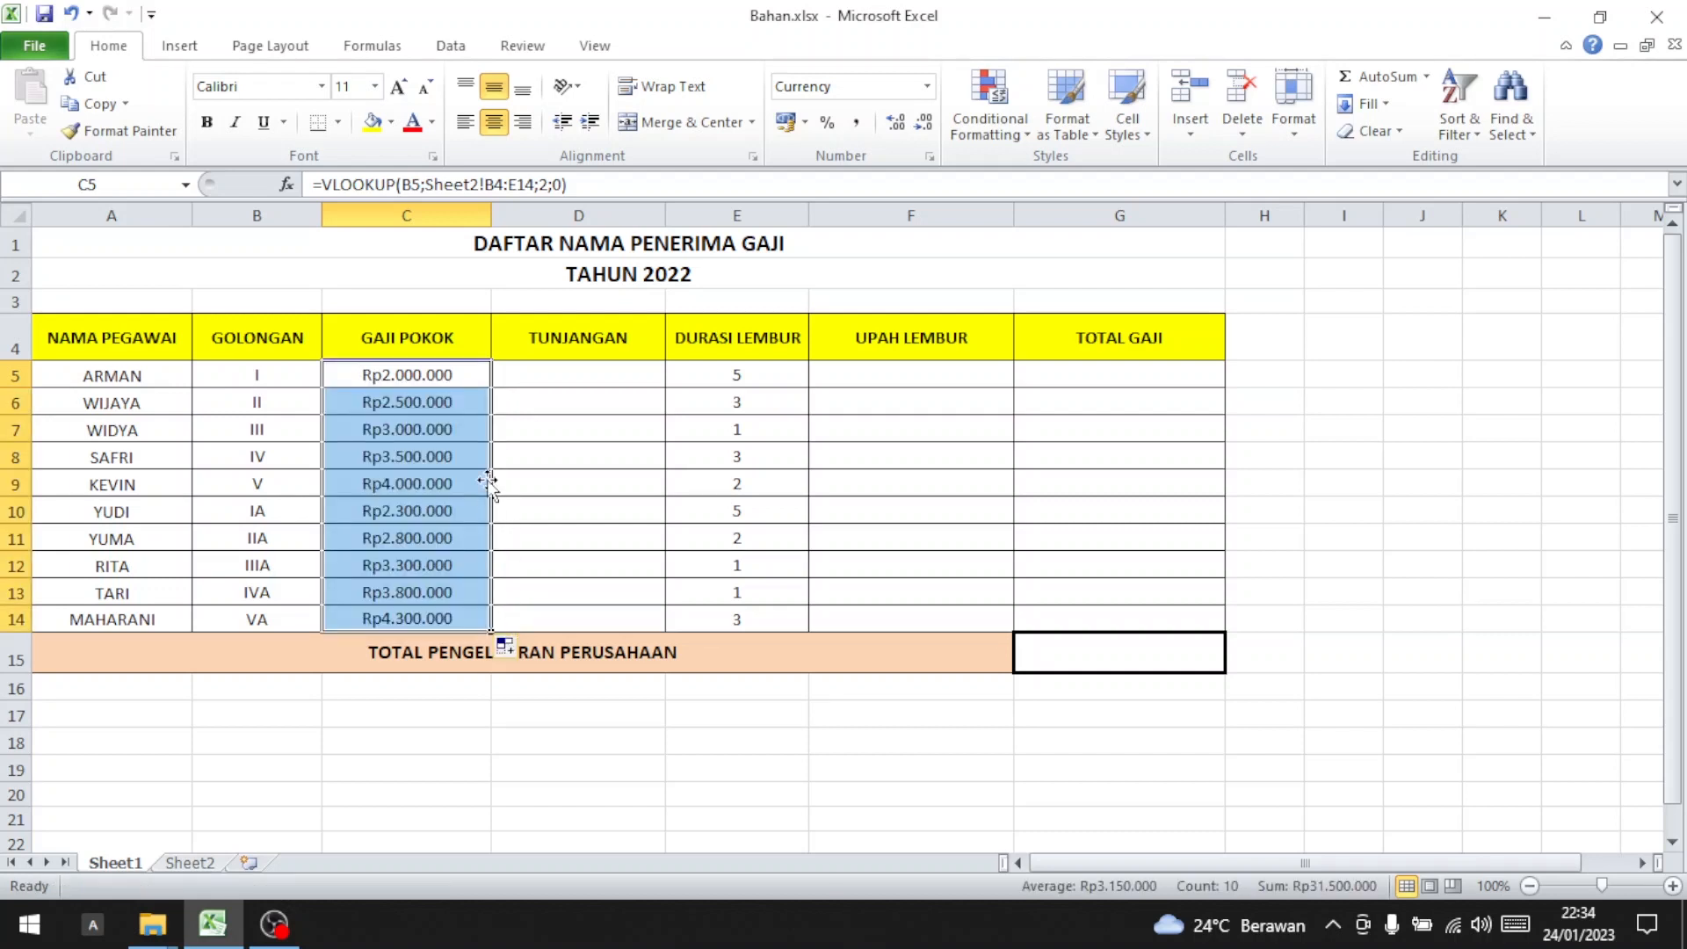
pyautogui.click(518, 378)
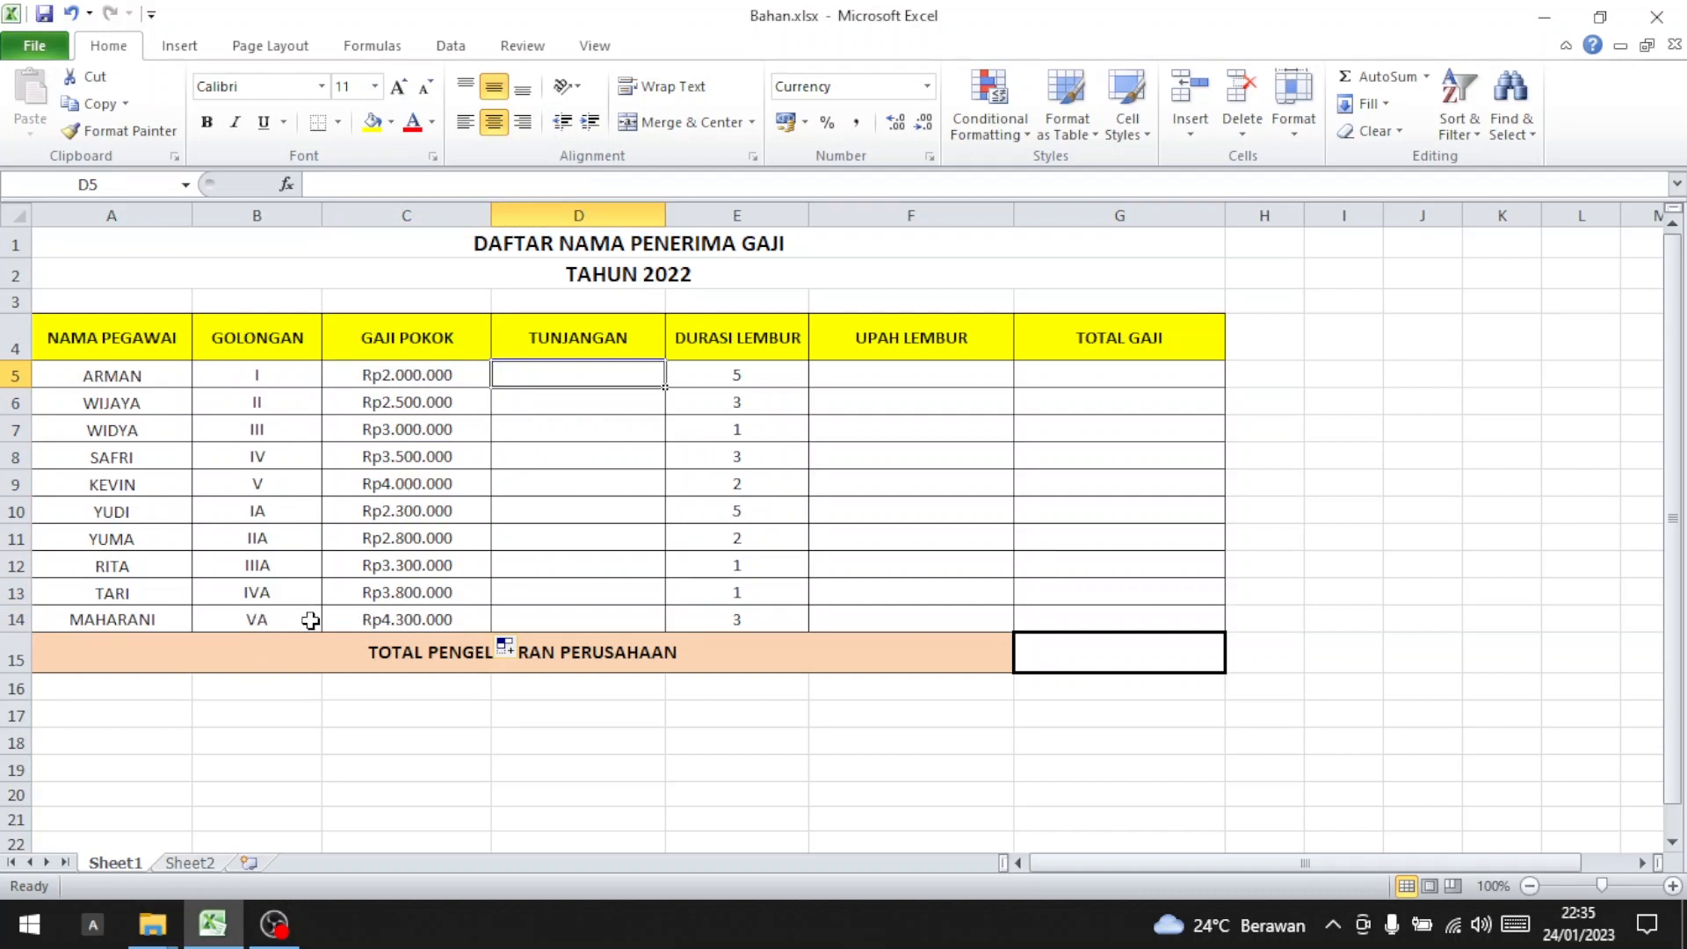
pyautogui.click(447, 615)
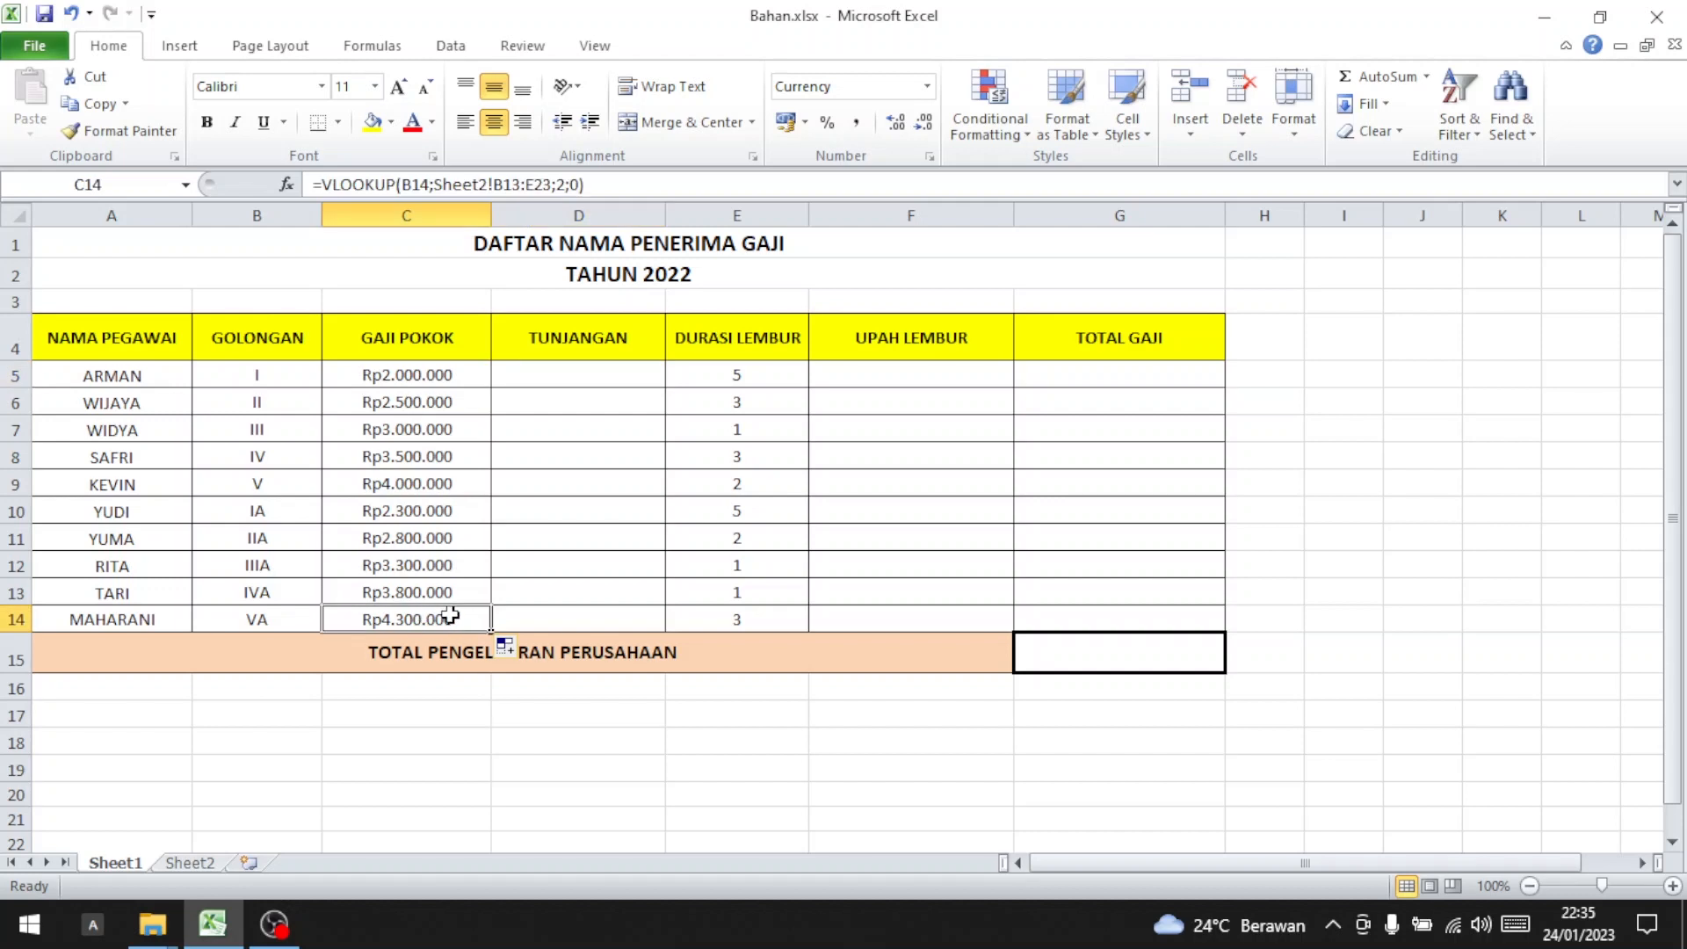
# Step: Compare the GAJI POKOK result for golongan VA in C14 with its entry in Sheet2's reference table
pyautogui.click(189, 863)
pyautogui.click(515, 615)
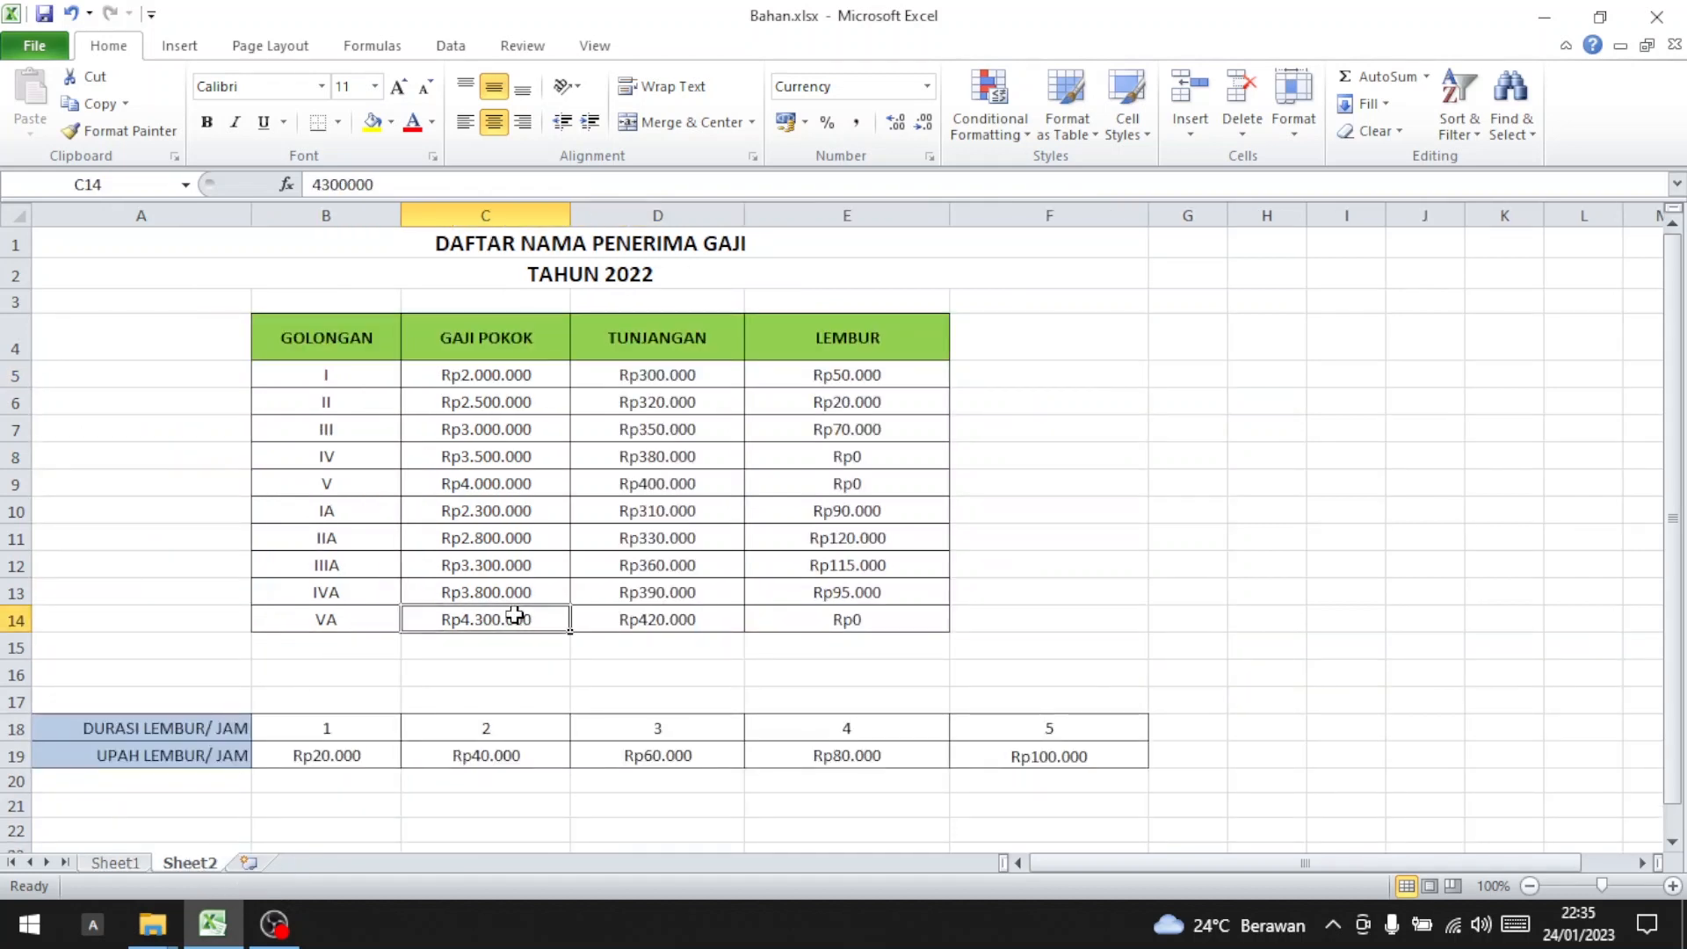
pyautogui.click(109, 861)
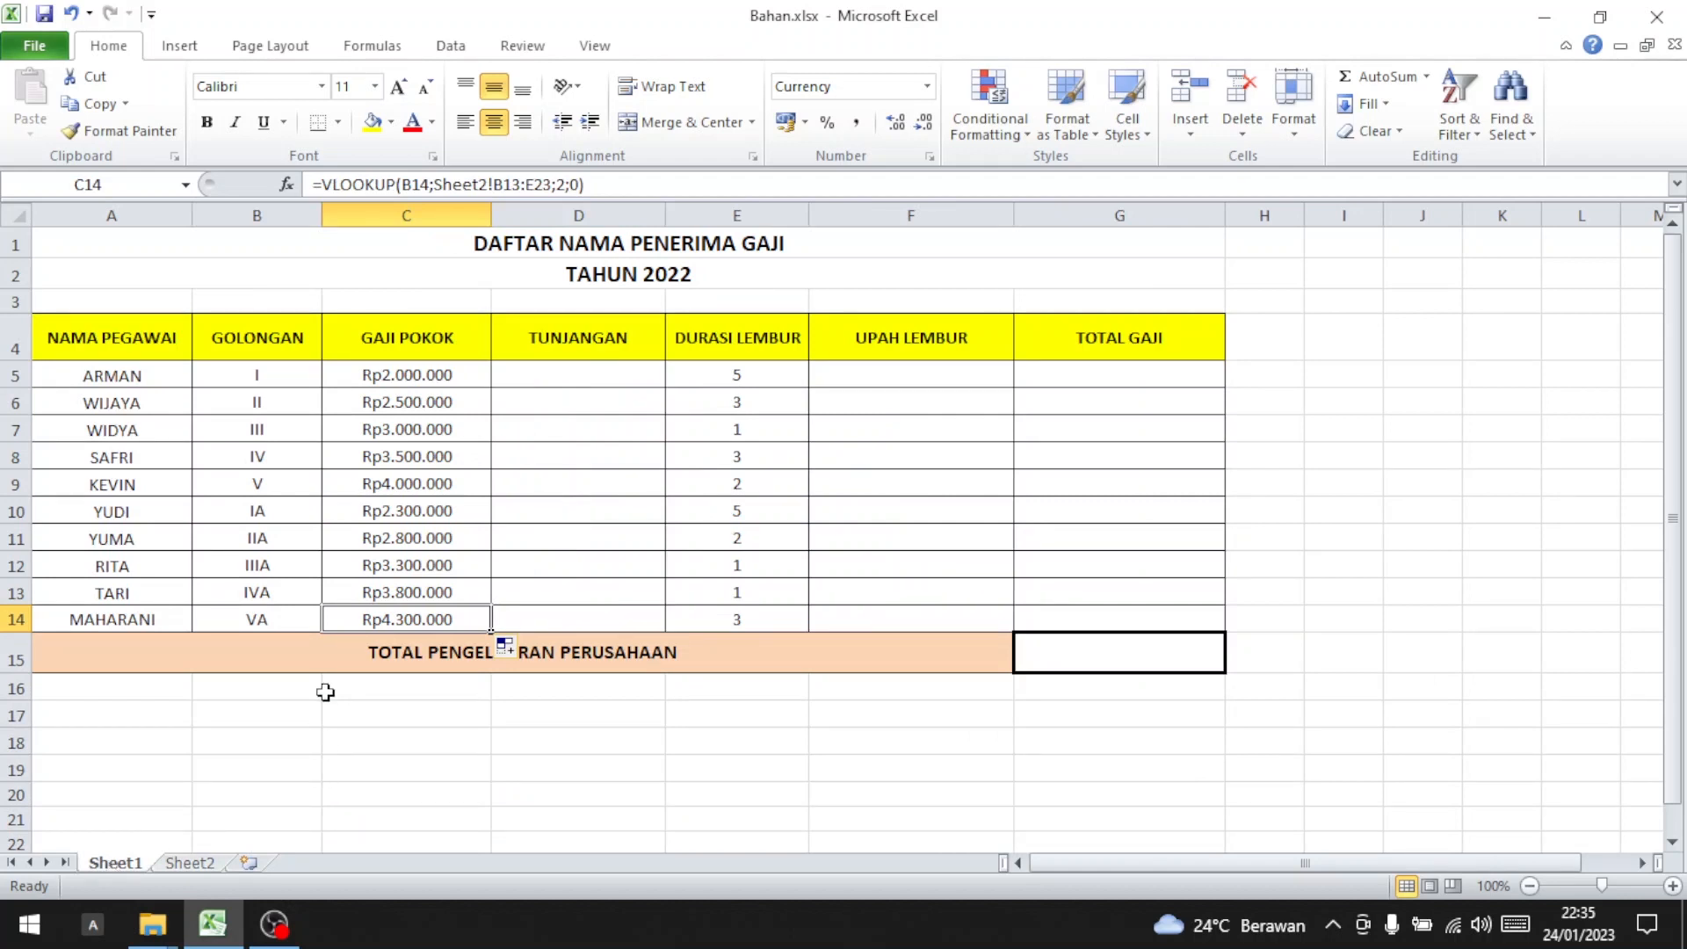
# Step: Test the lookup by changing the golongan in B5 to IV and comparing C5 with Sheet2's GAJI POKOK for IV
pyautogui.click(290, 373)
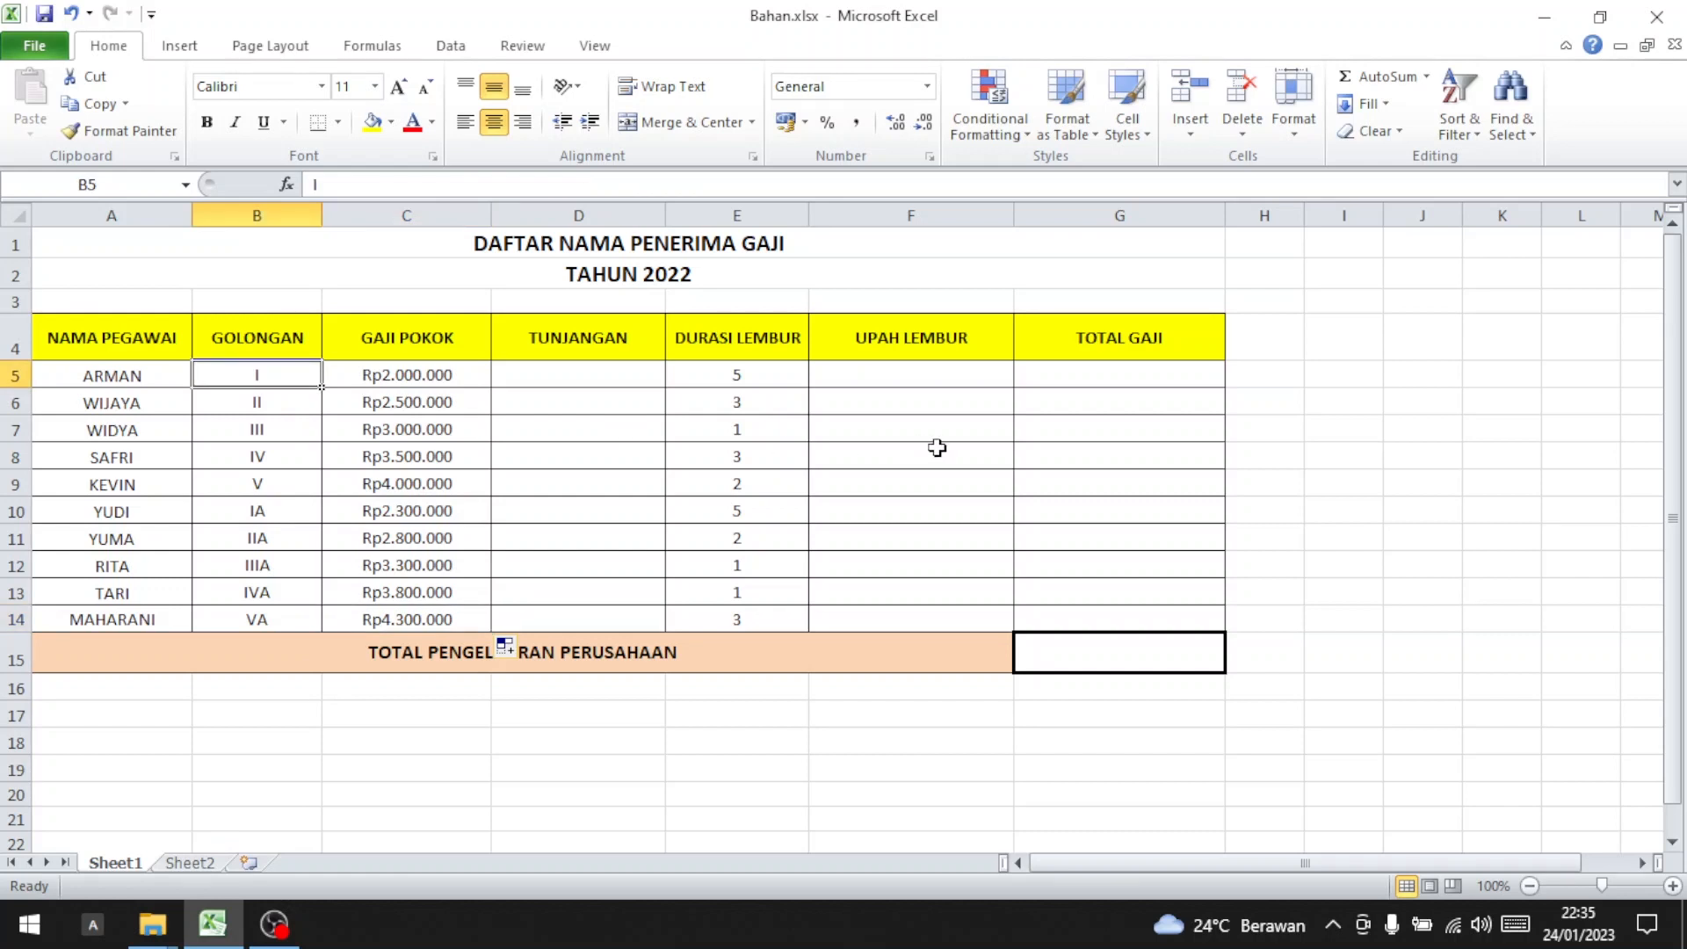
pyautogui.write('IV')
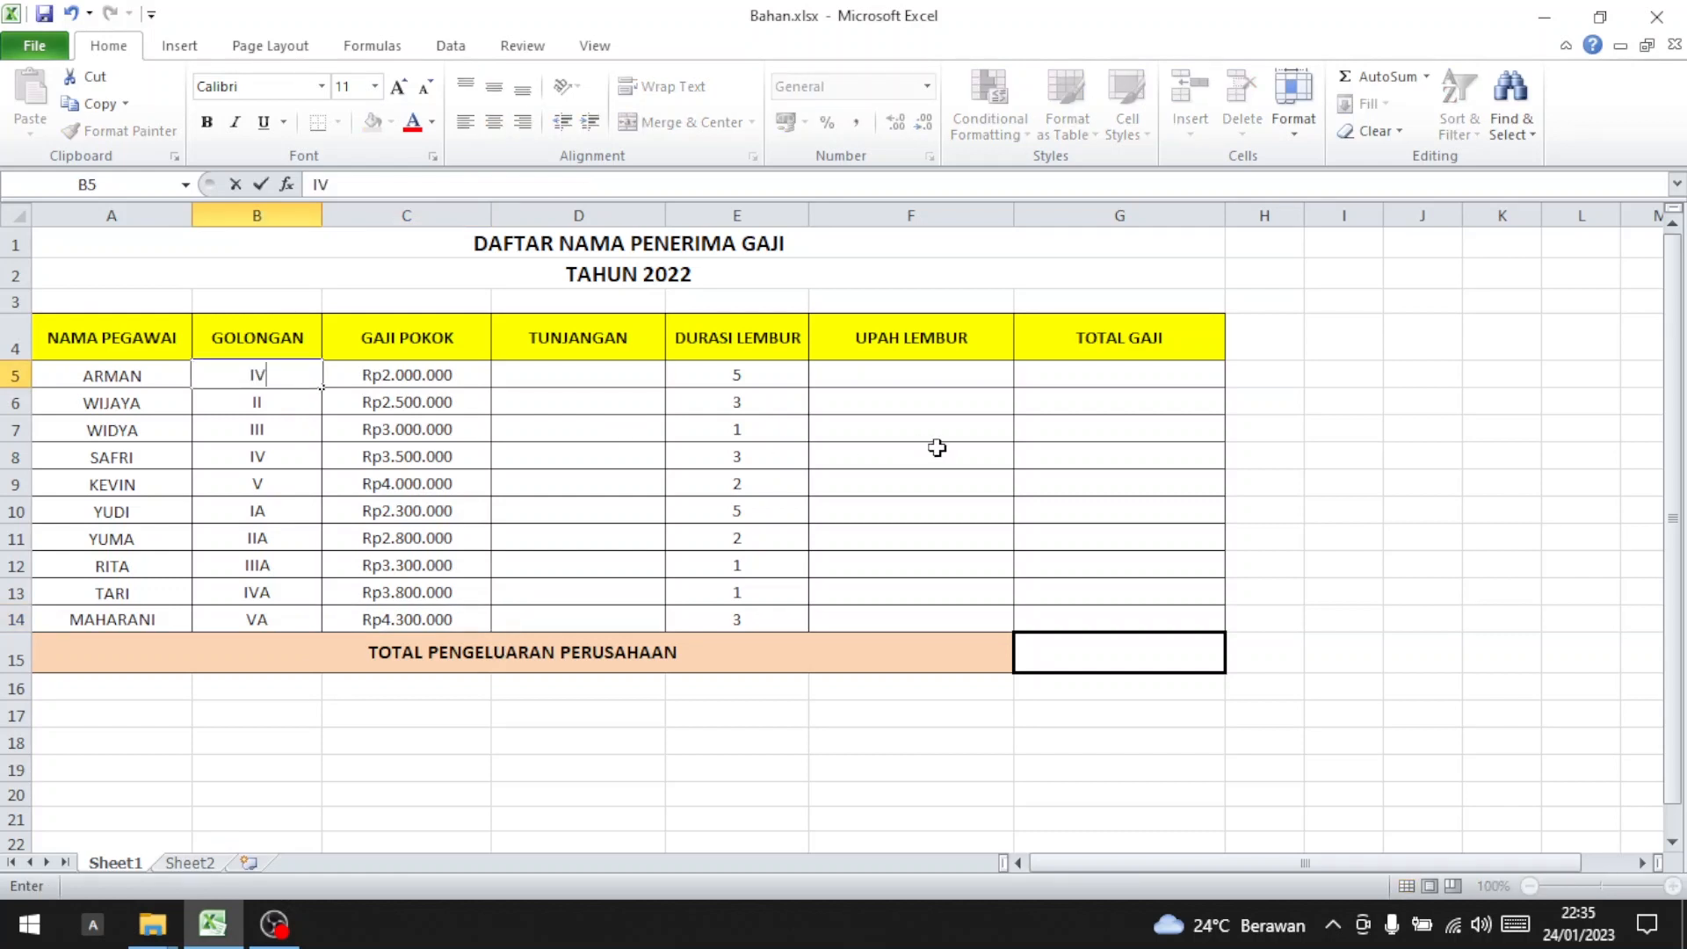
pyautogui.press('Return')
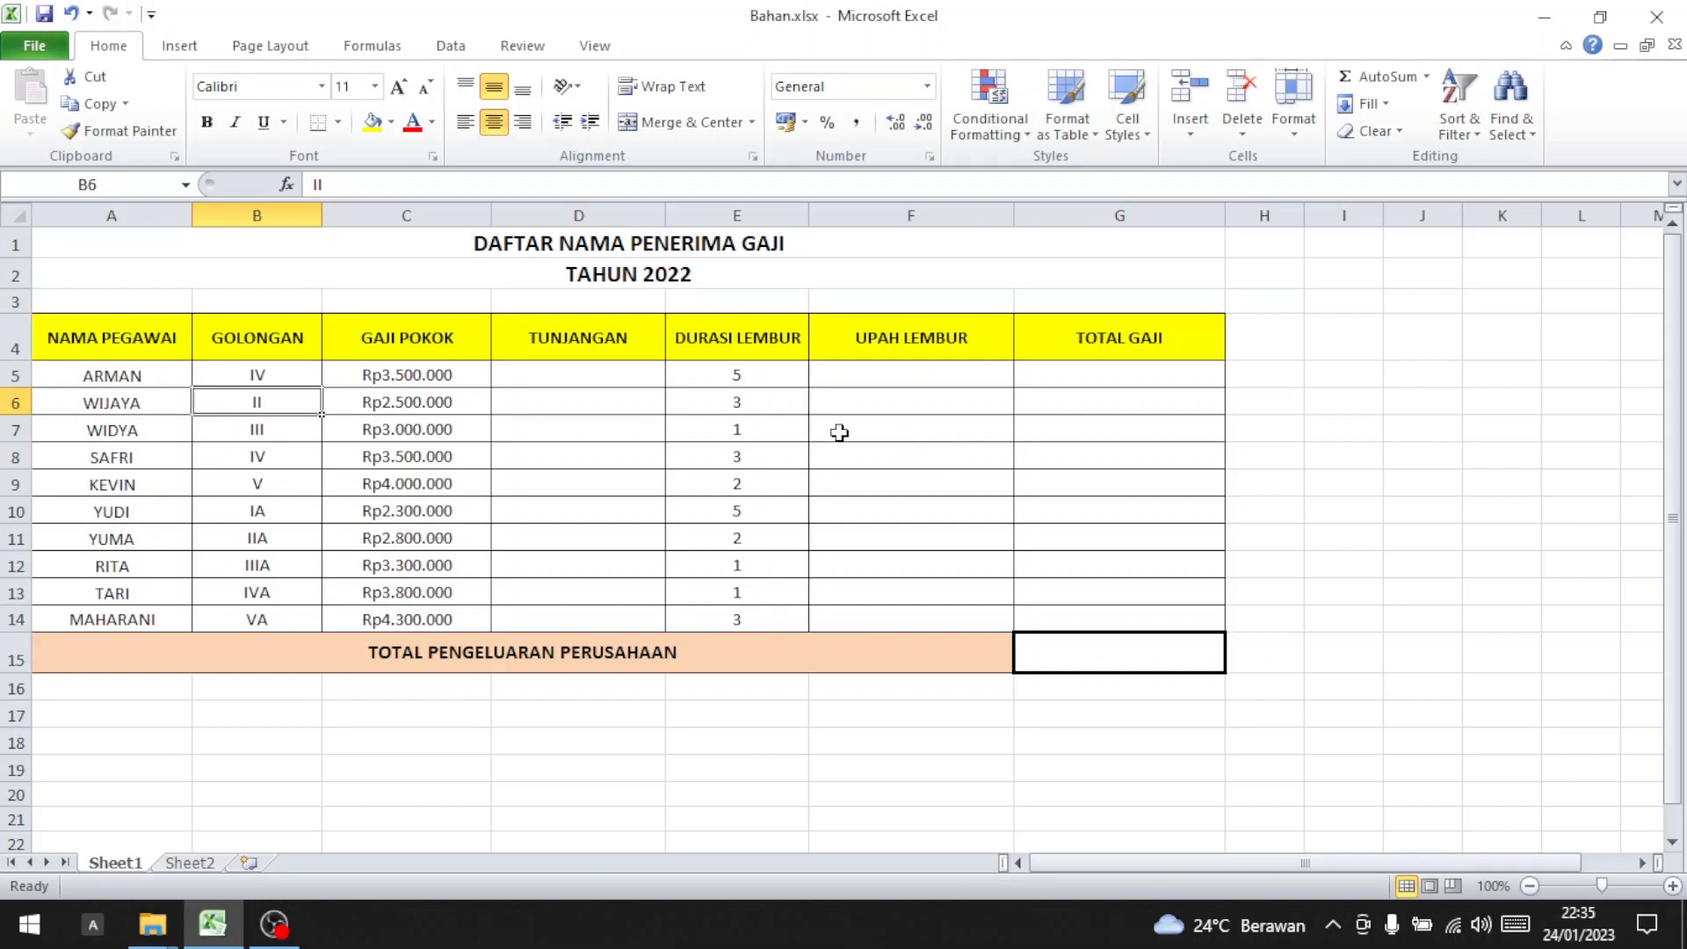
pyautogui.click(465, 375)
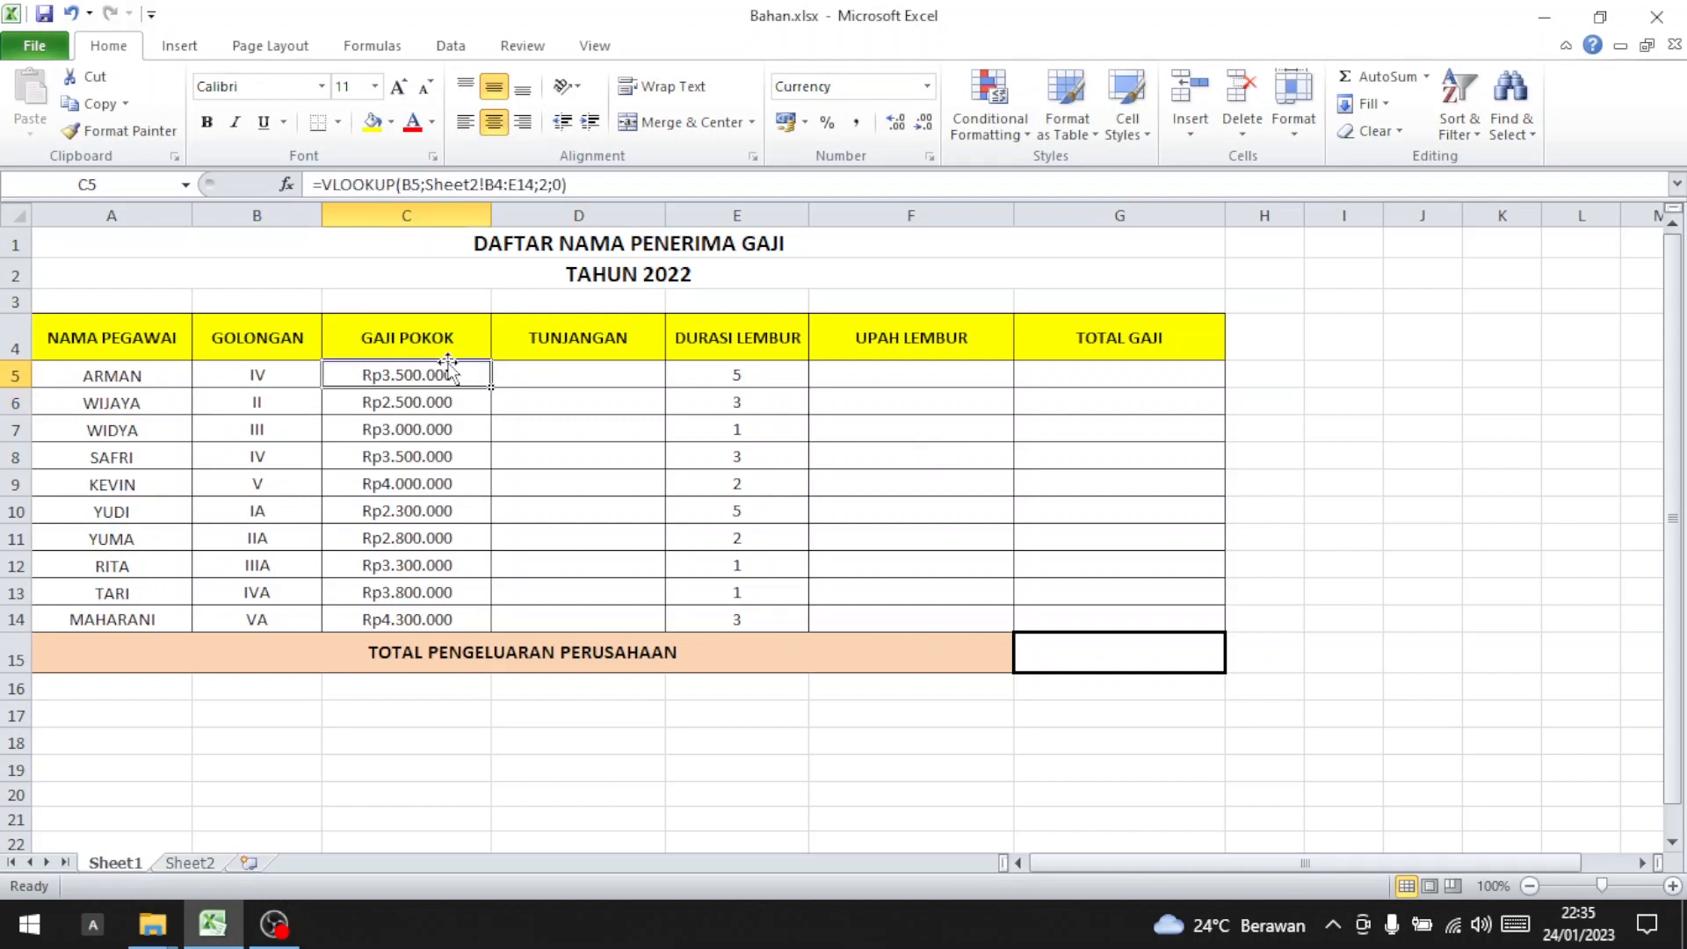
pyautogui.click(186, 863)
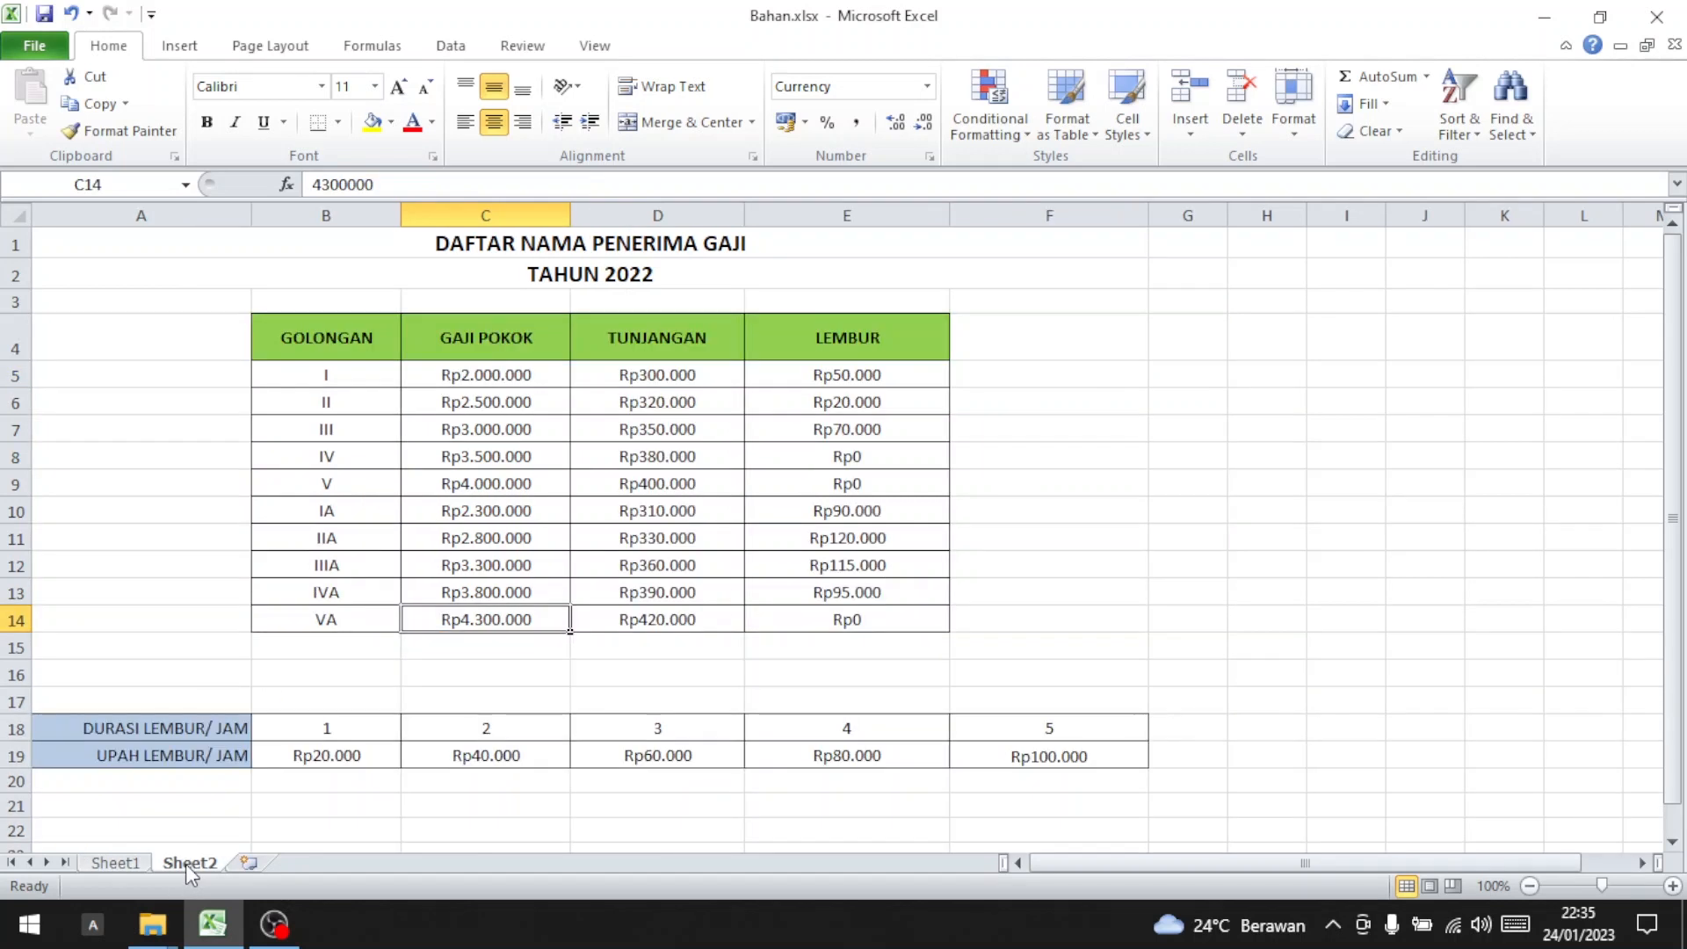
pyautogui.click(488, 458)
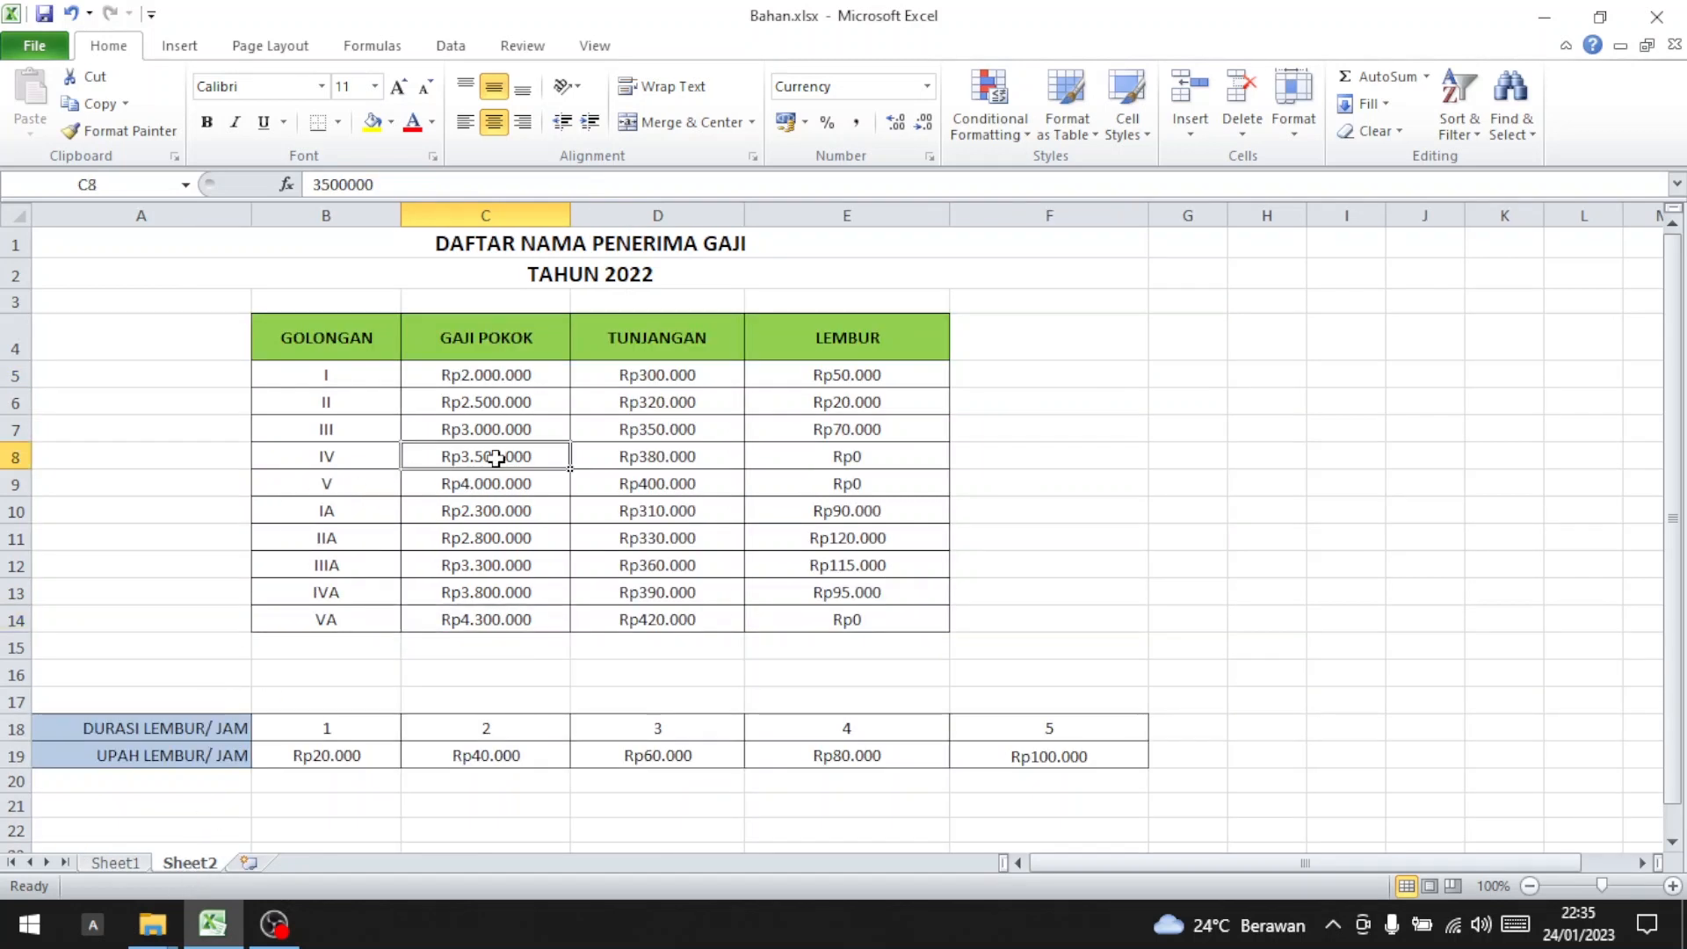
pyautogui.click(122, 862)
# Step: Test the lookup with a golongan of 1 in B5 and restore the cell to I
pyautogui.click(275, 376)
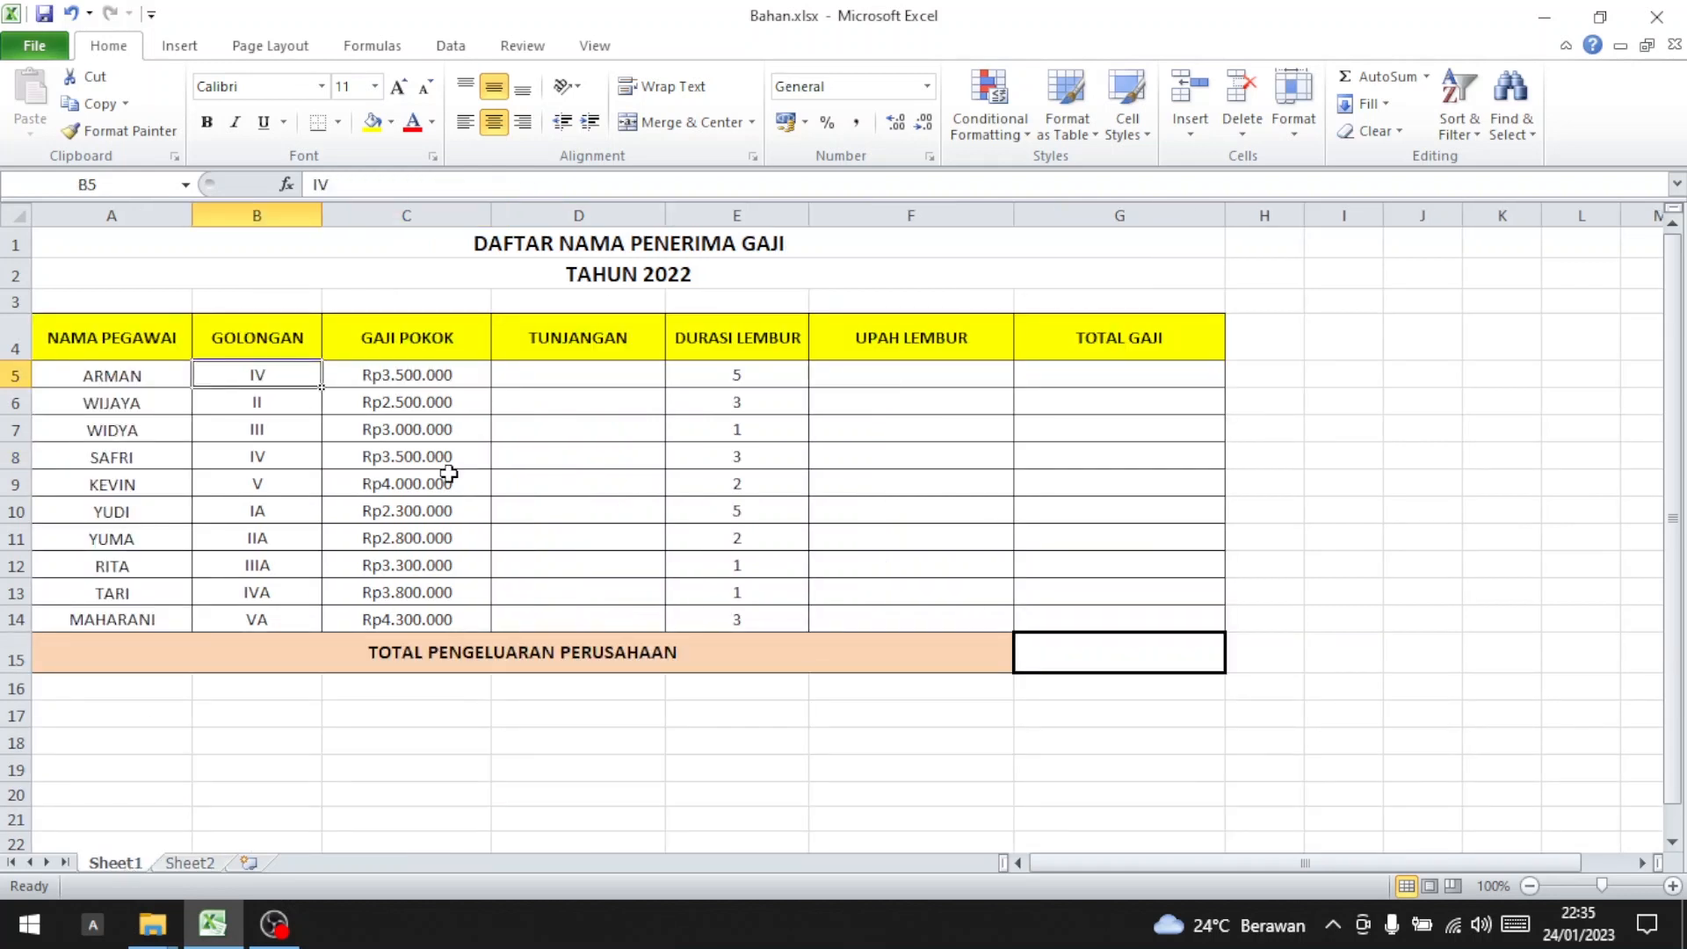
pyautogui.write('1')
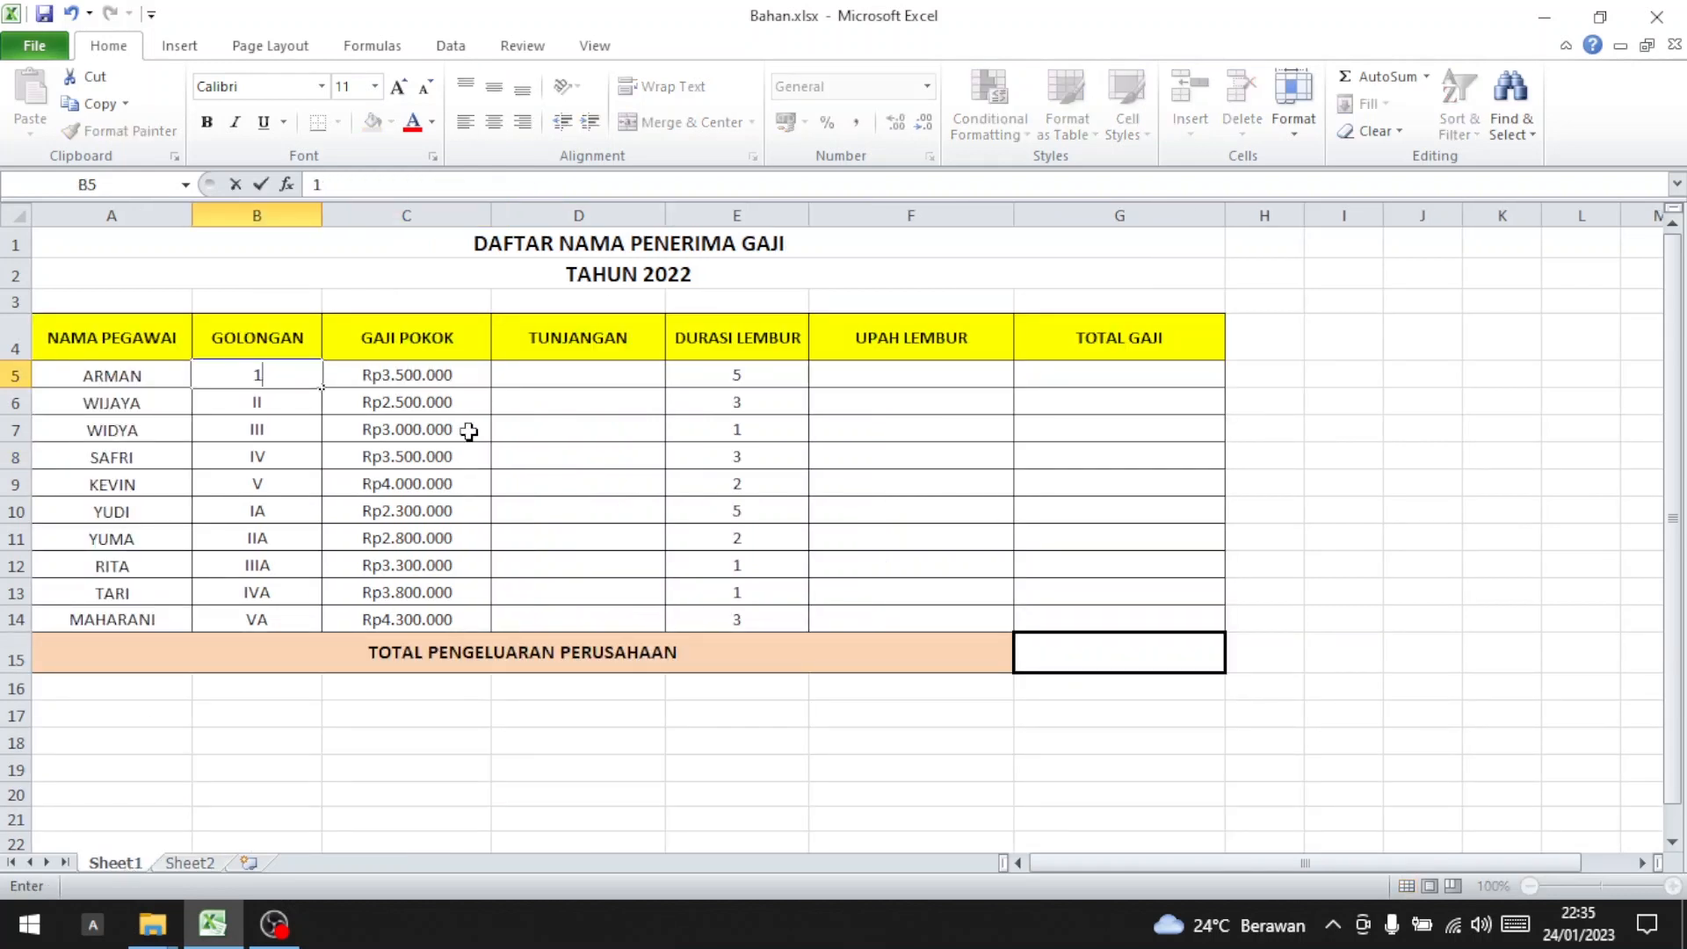
pyautogui.press('Return')
pyautogui.press('Up')
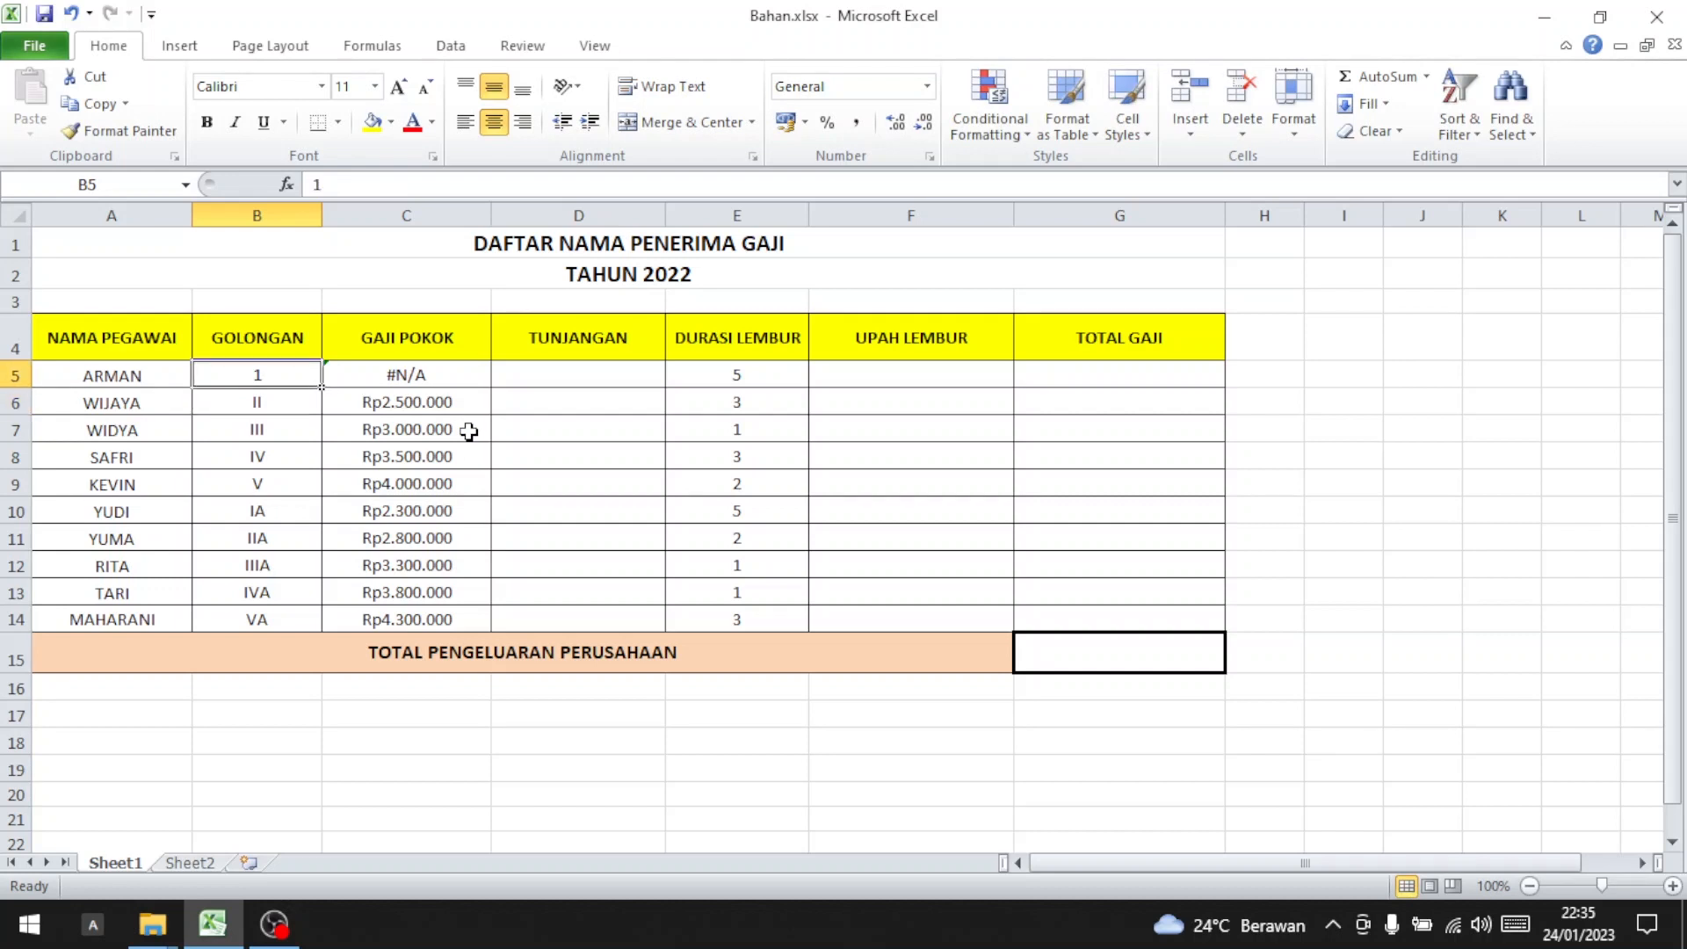
pyautogui.write('I')
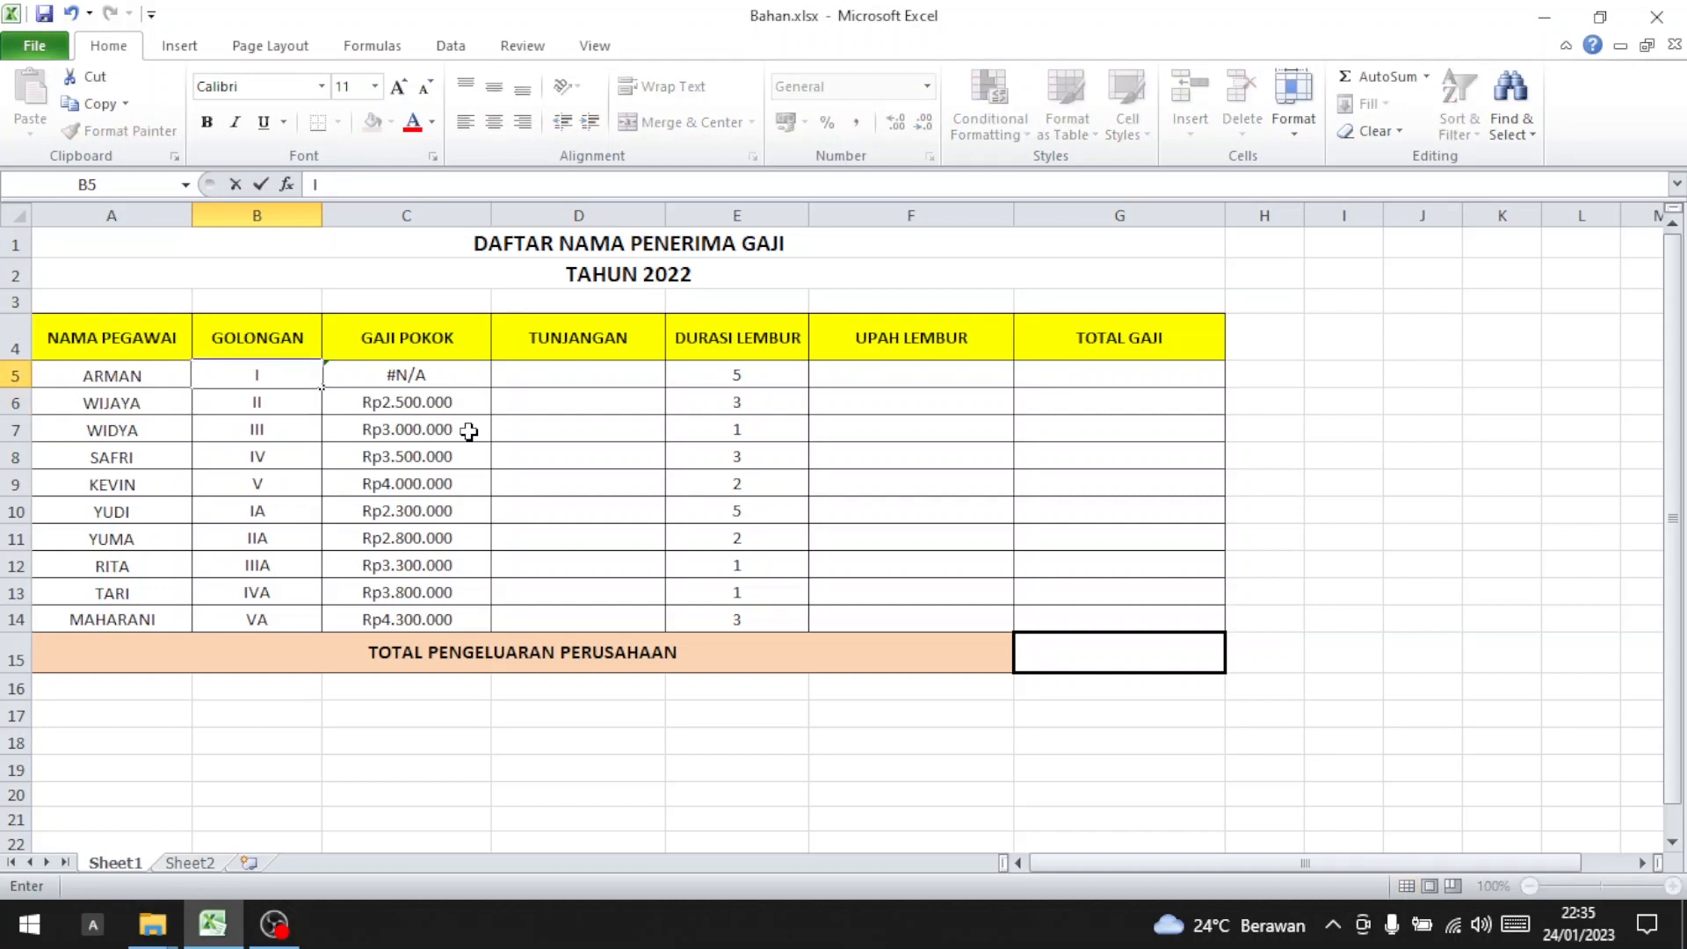
pyautogui.press('Return')
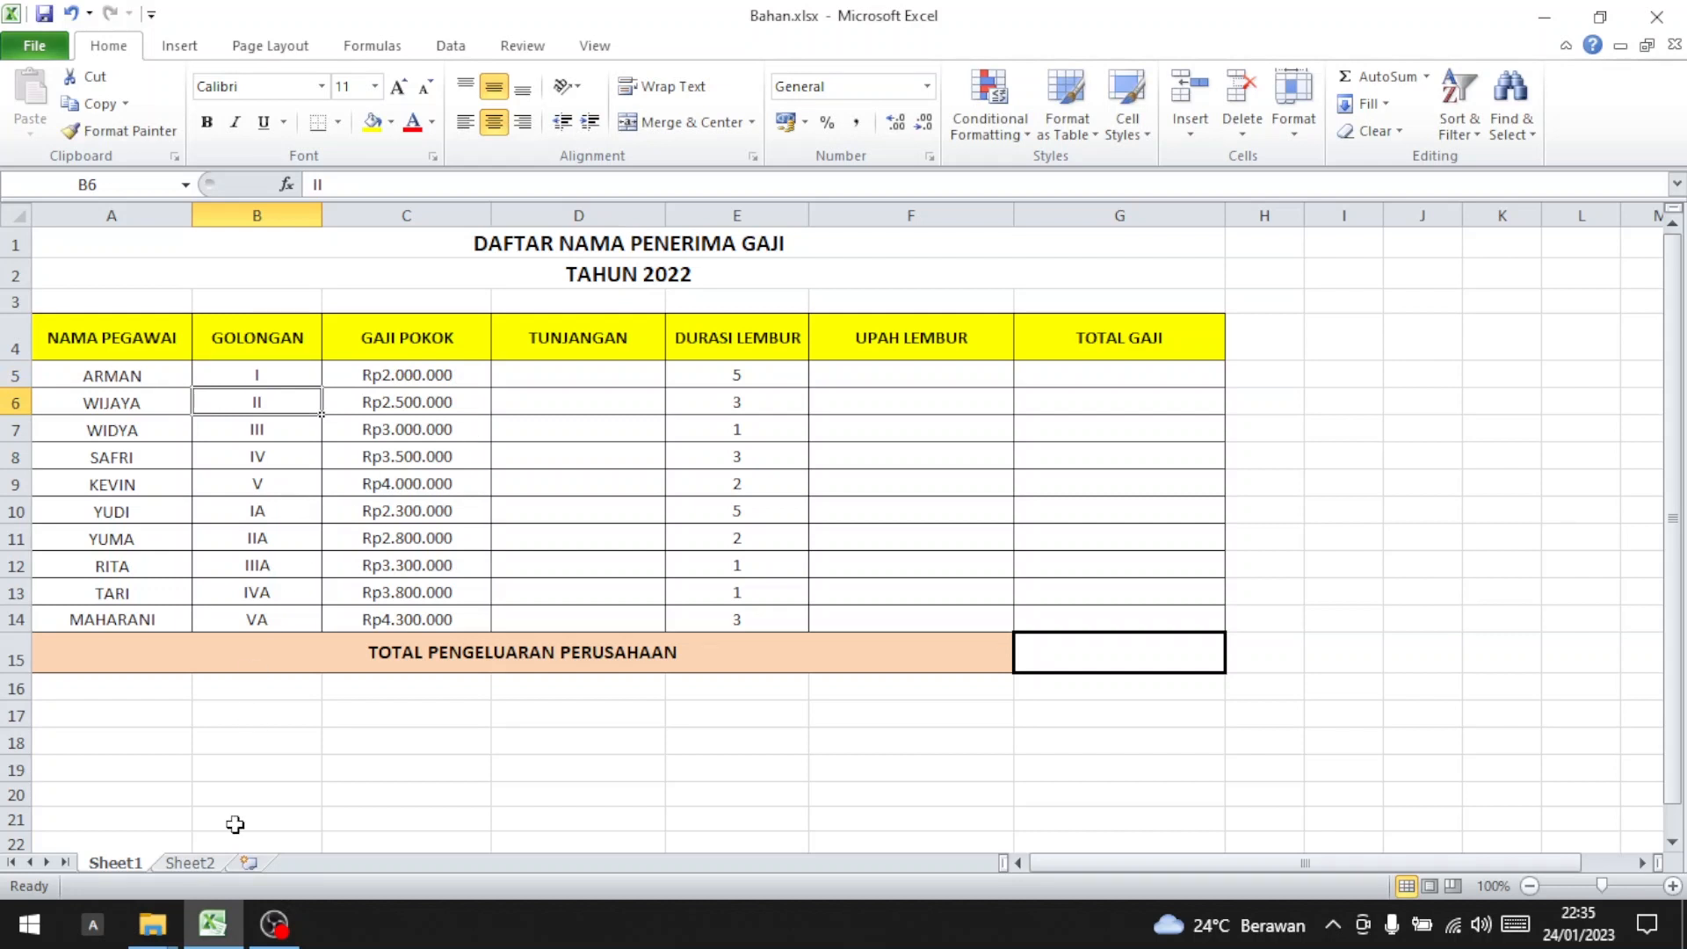
# Step: Check how golongan I is written in Sheet2's reference table and return to Sheet1
pyautogui.click(200, 863)
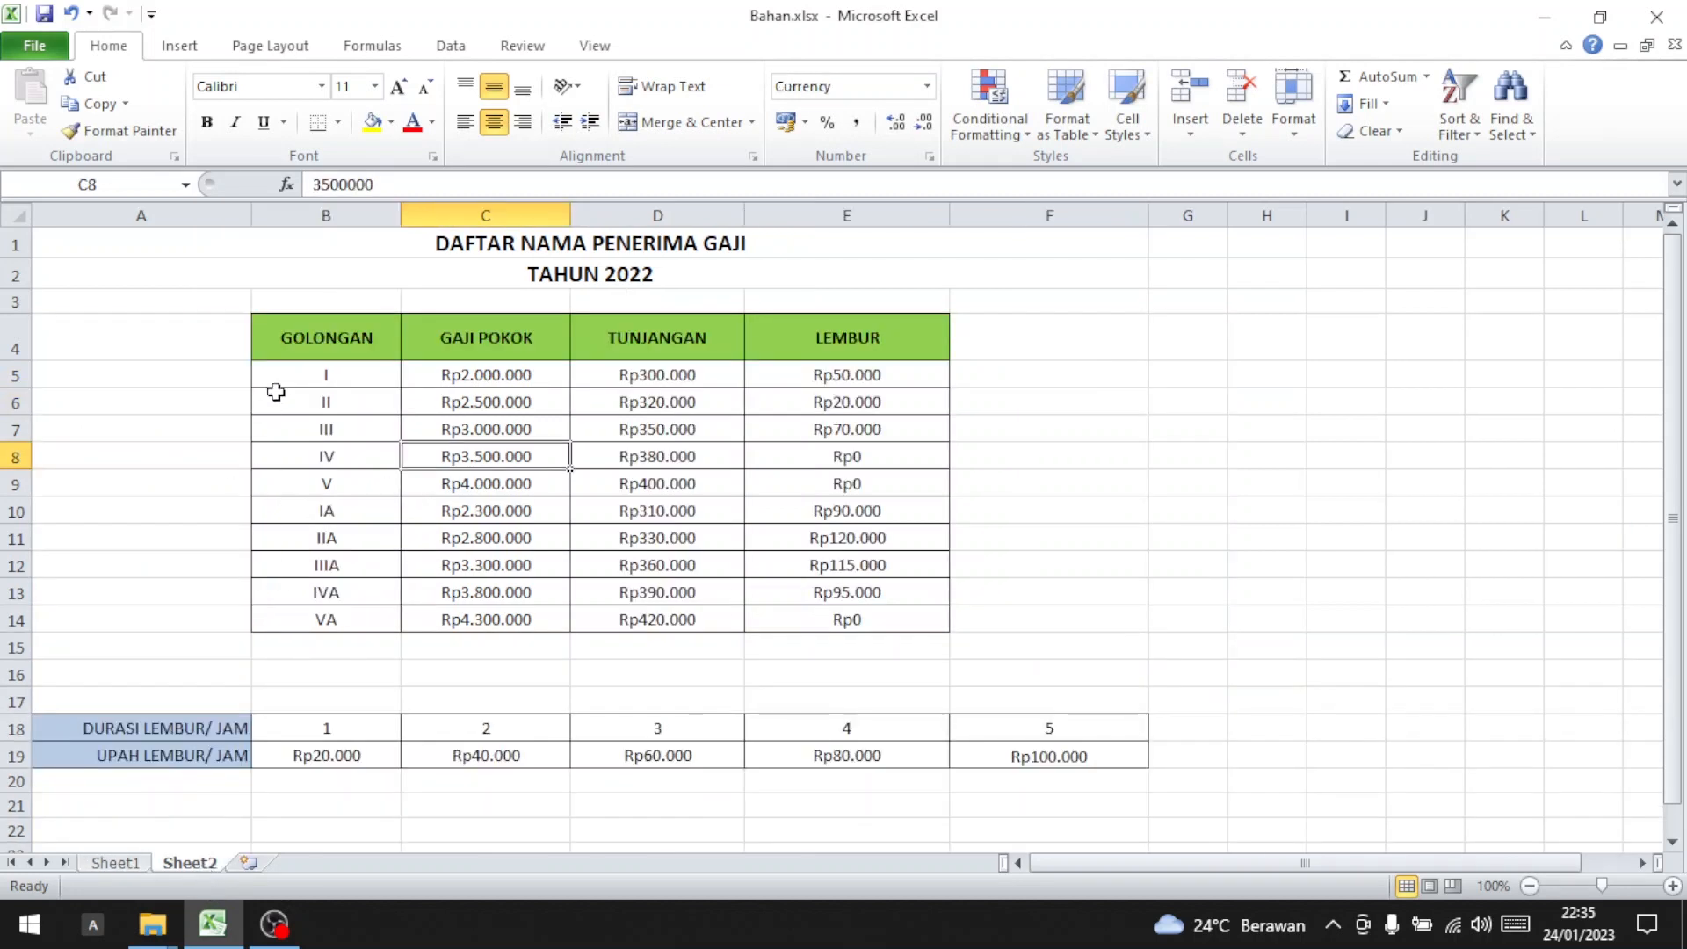
pyautogui.click(327, 376)
pyautogui.click(134, 866)
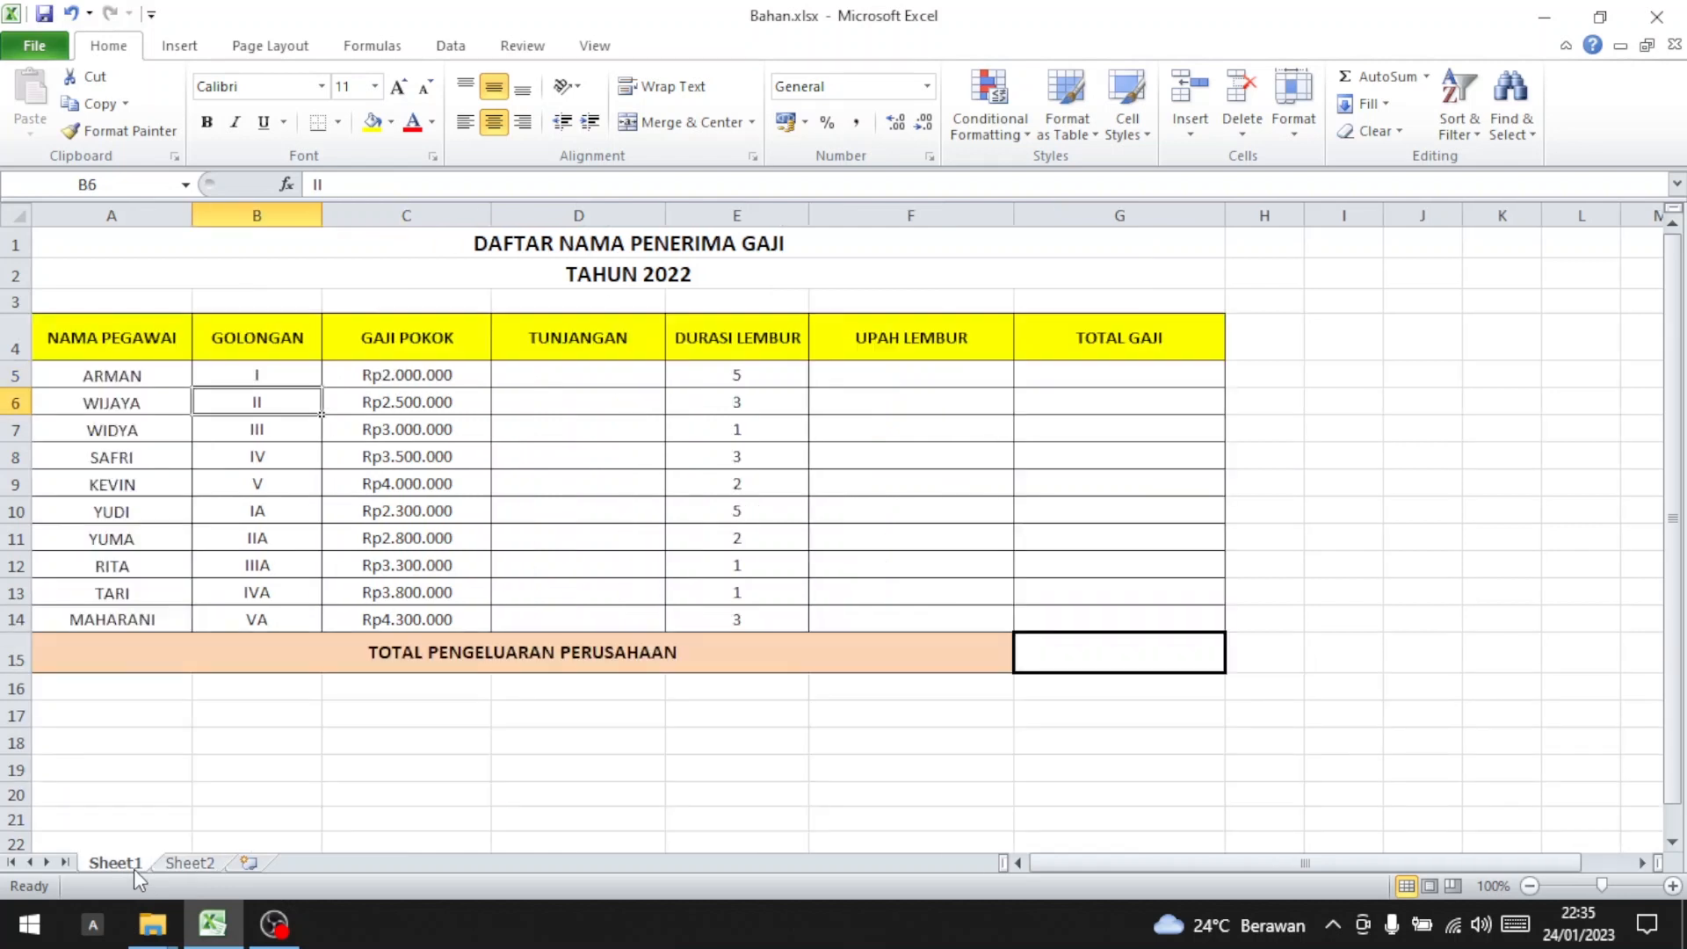
# Step: Begin a VLOOKUP formula in D5 for TUNJANGAN with the golongan in B5 as the lookup value
pyautogui.click(571, 380)
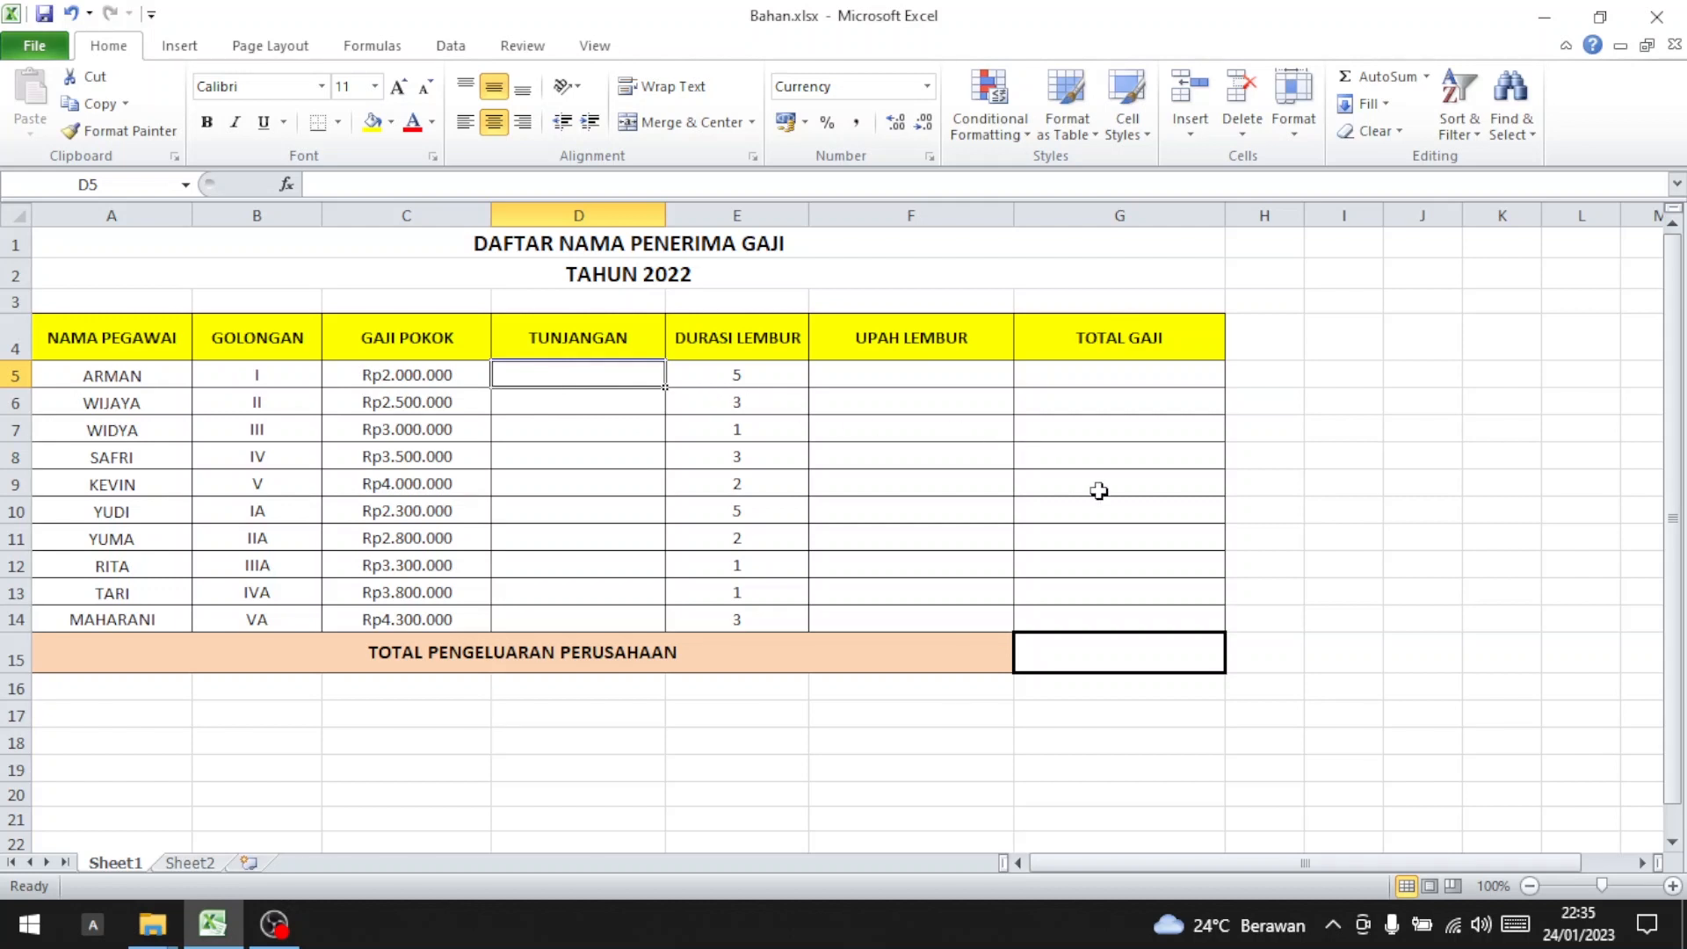
pyautogui.write('=VLOOK')
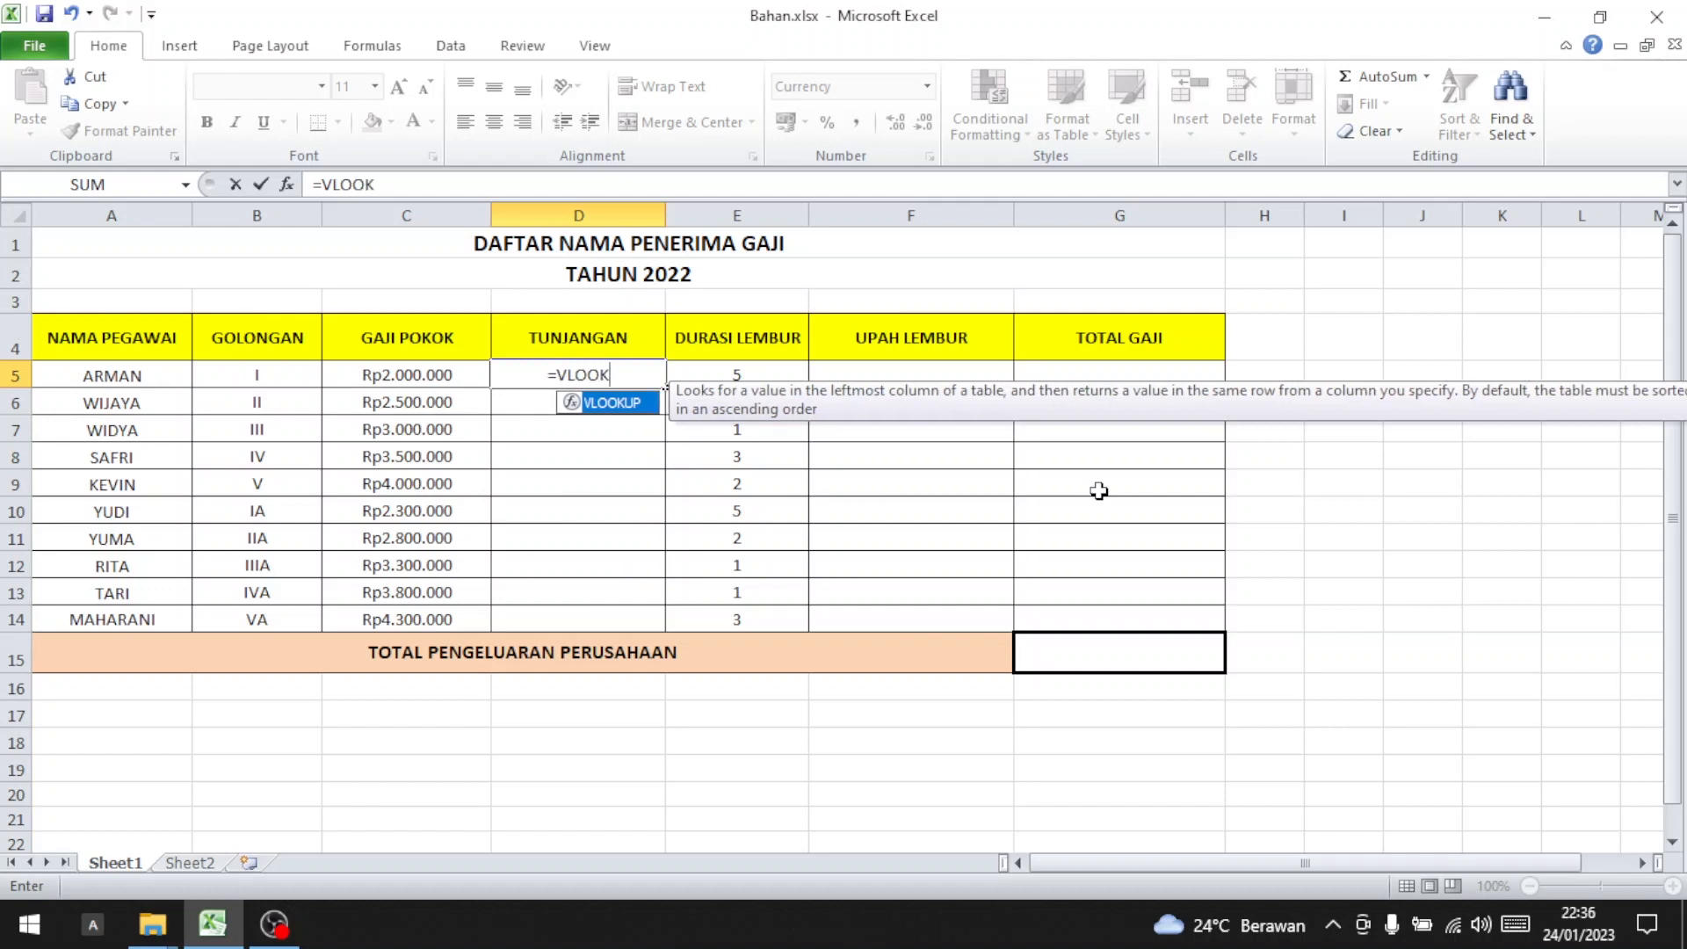
pyautogui.write('UP')
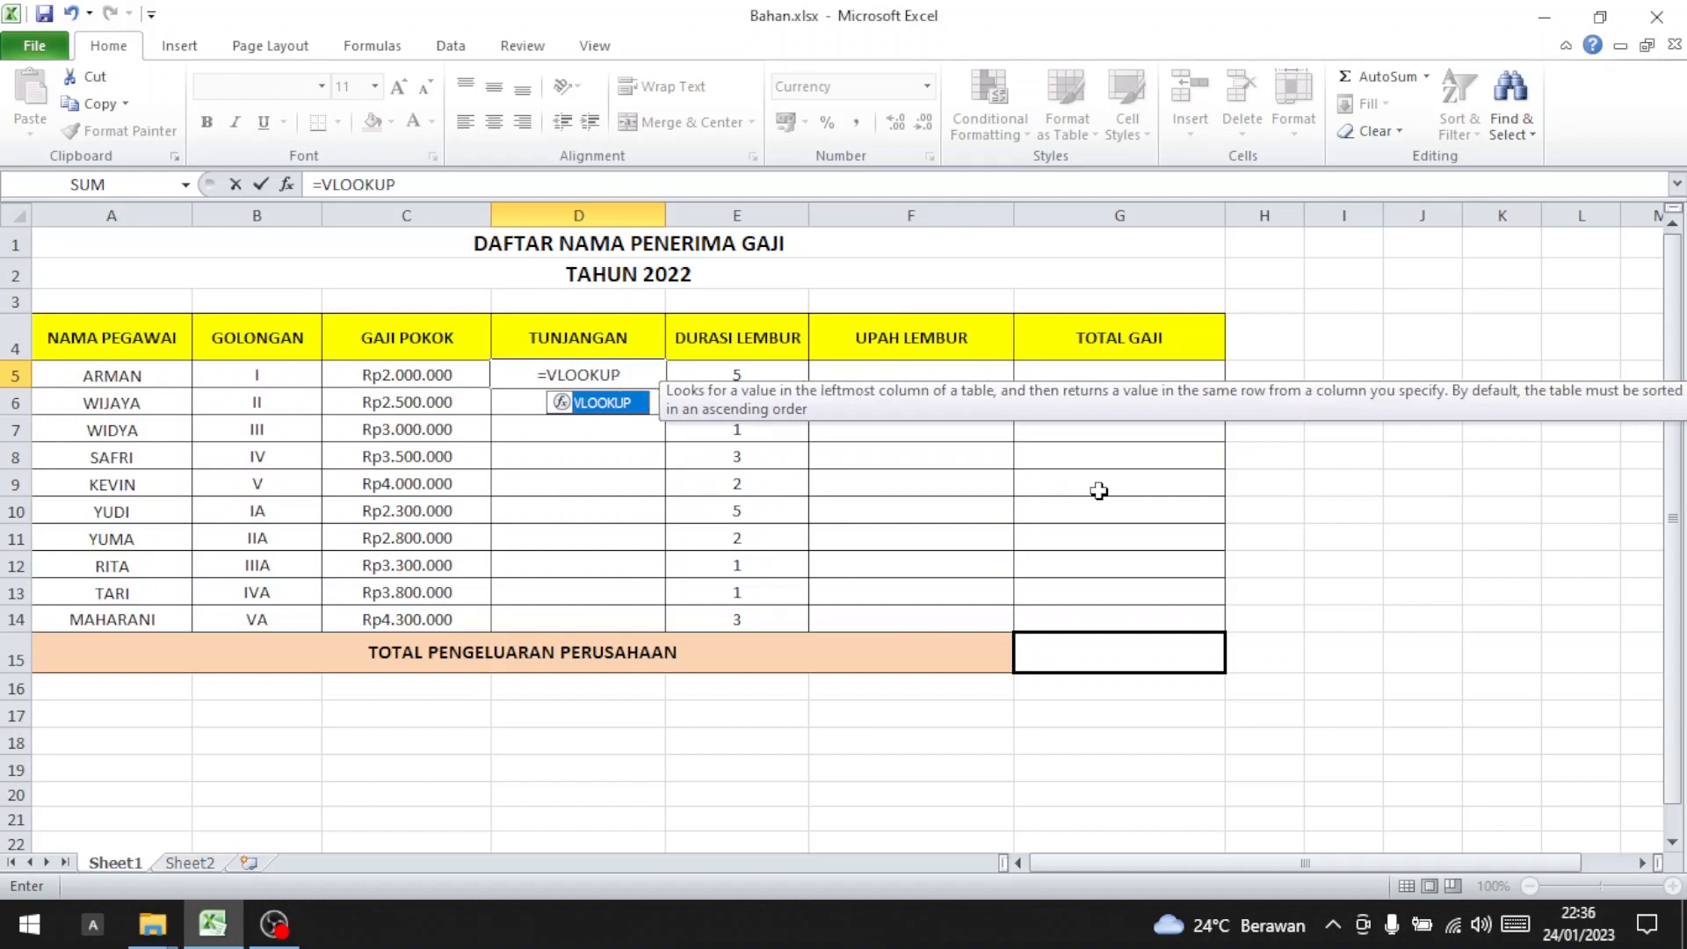
pyautogui.write('(')
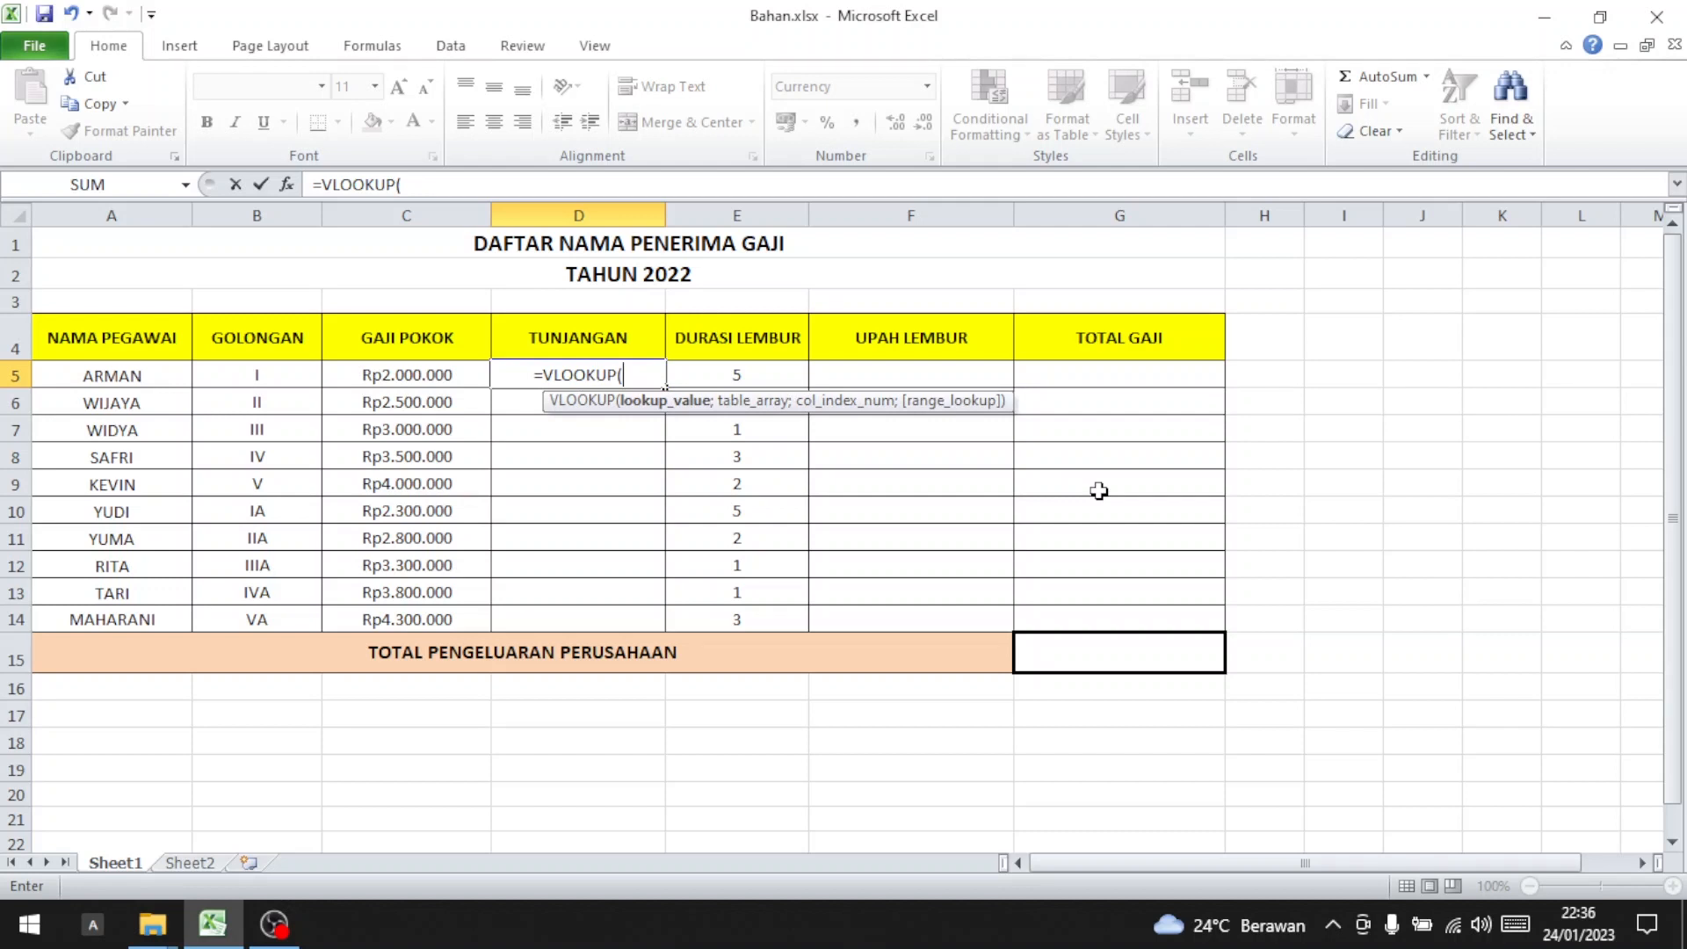
pyautogui.click(273, 378)
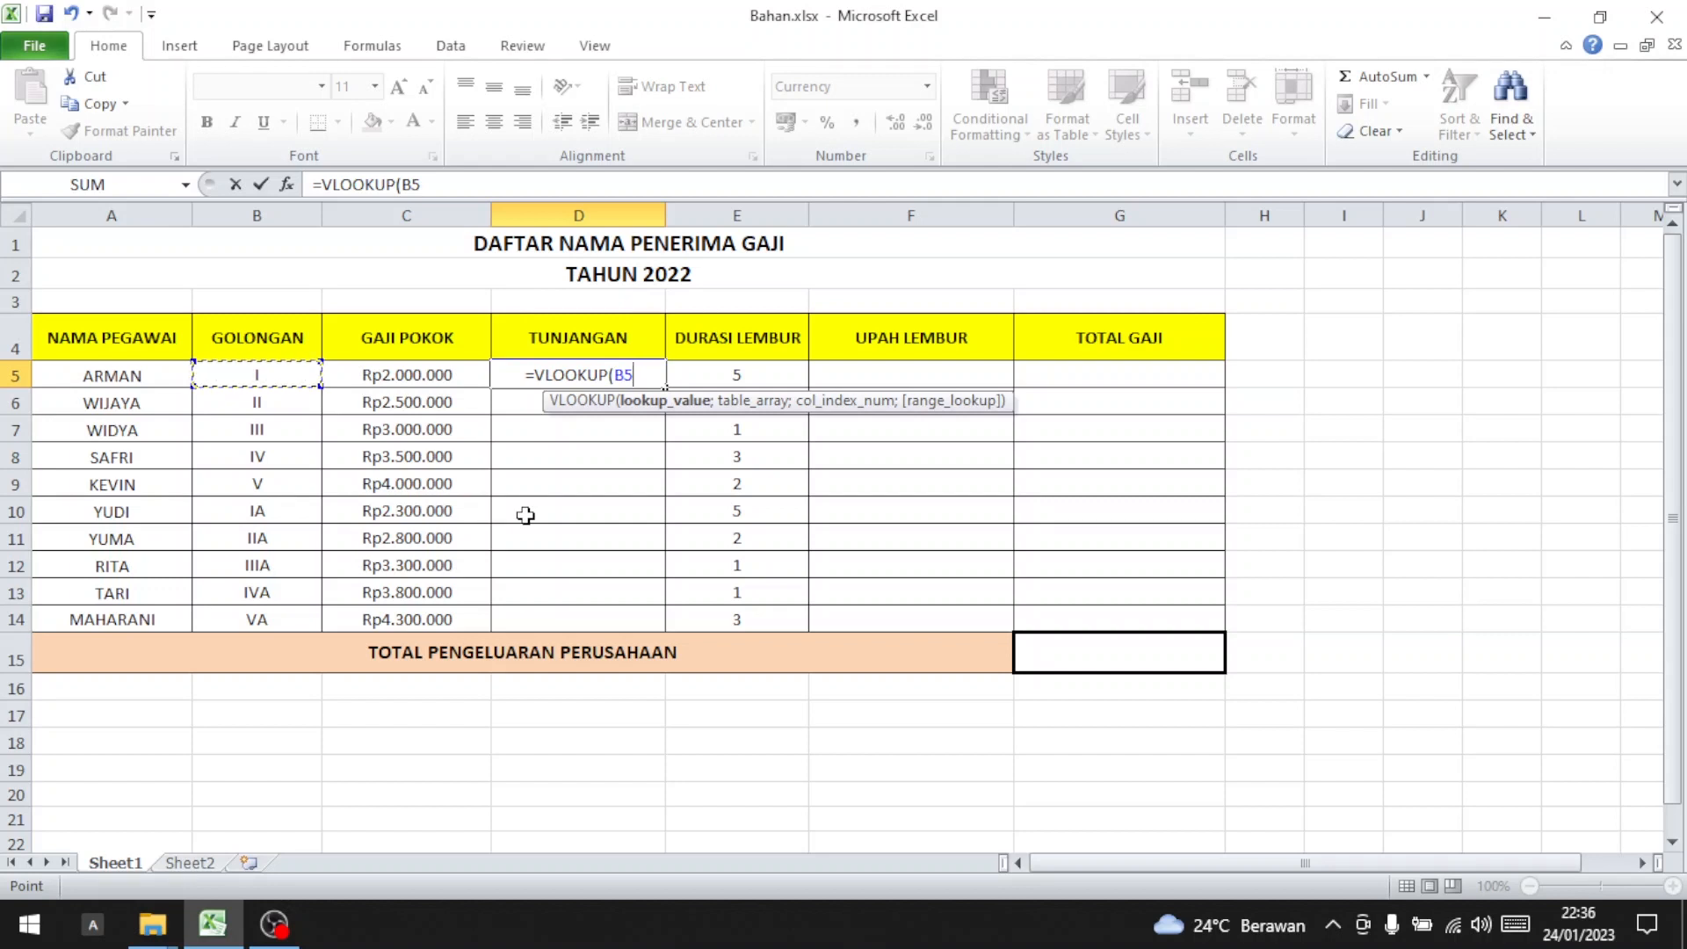
pyautogui.write(';')
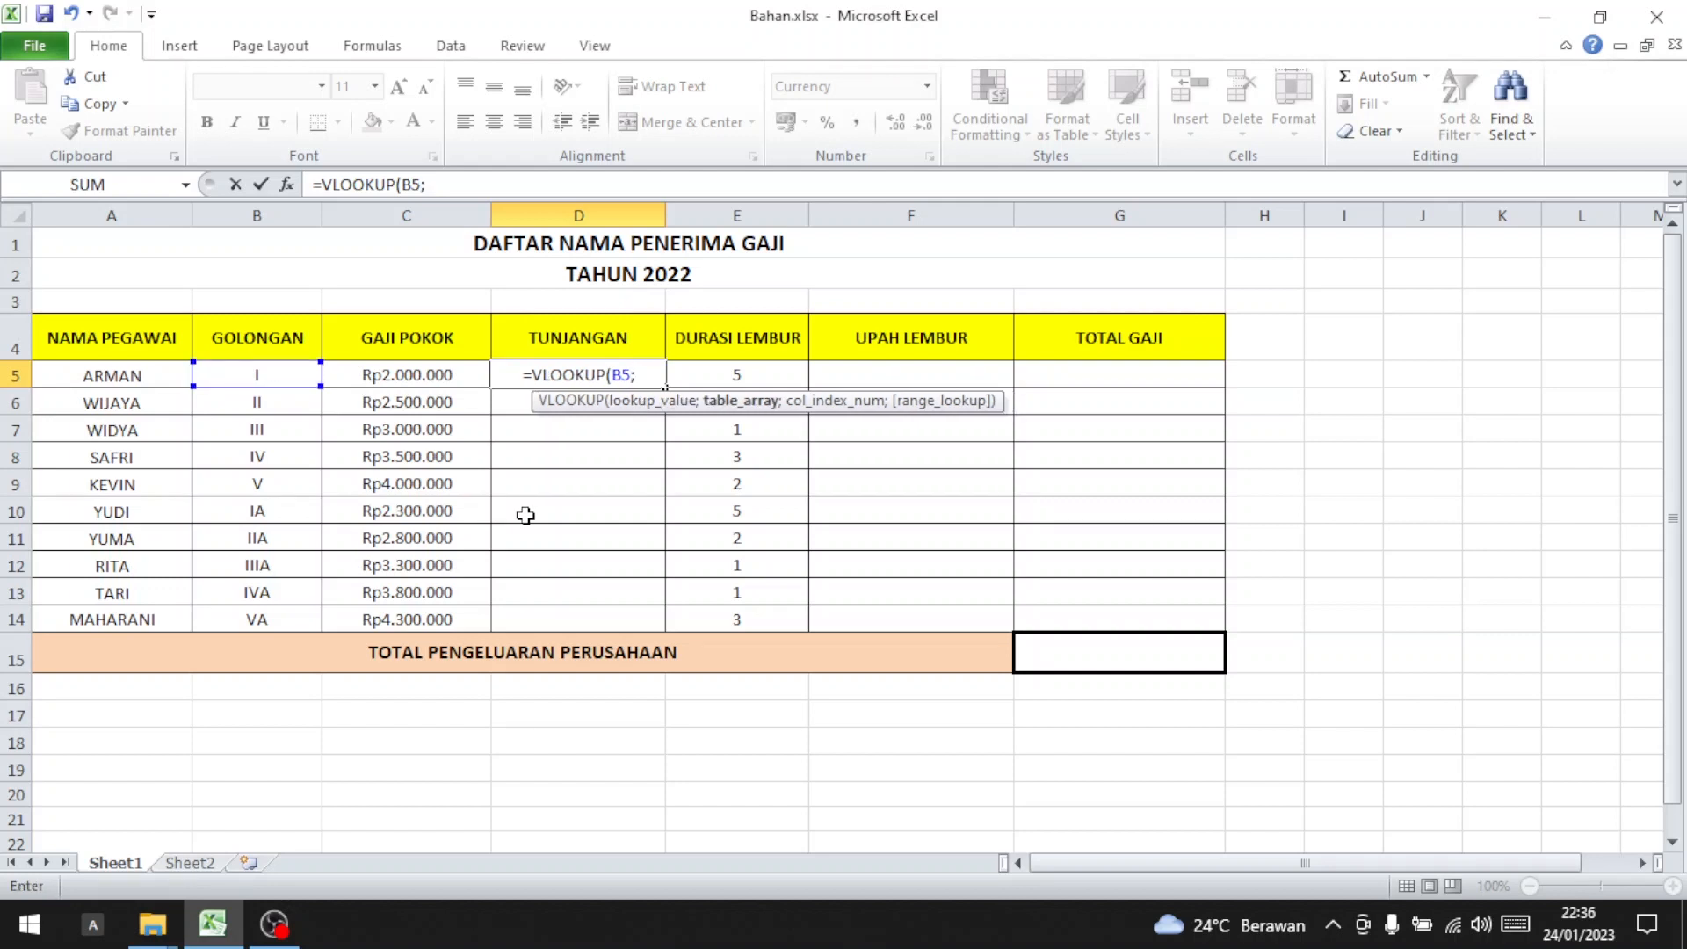
# Step: Set the table array to Sheet2's range B4:E14 and make it absolute as $B$4:$E$14
pyautogui.click(188, 863)
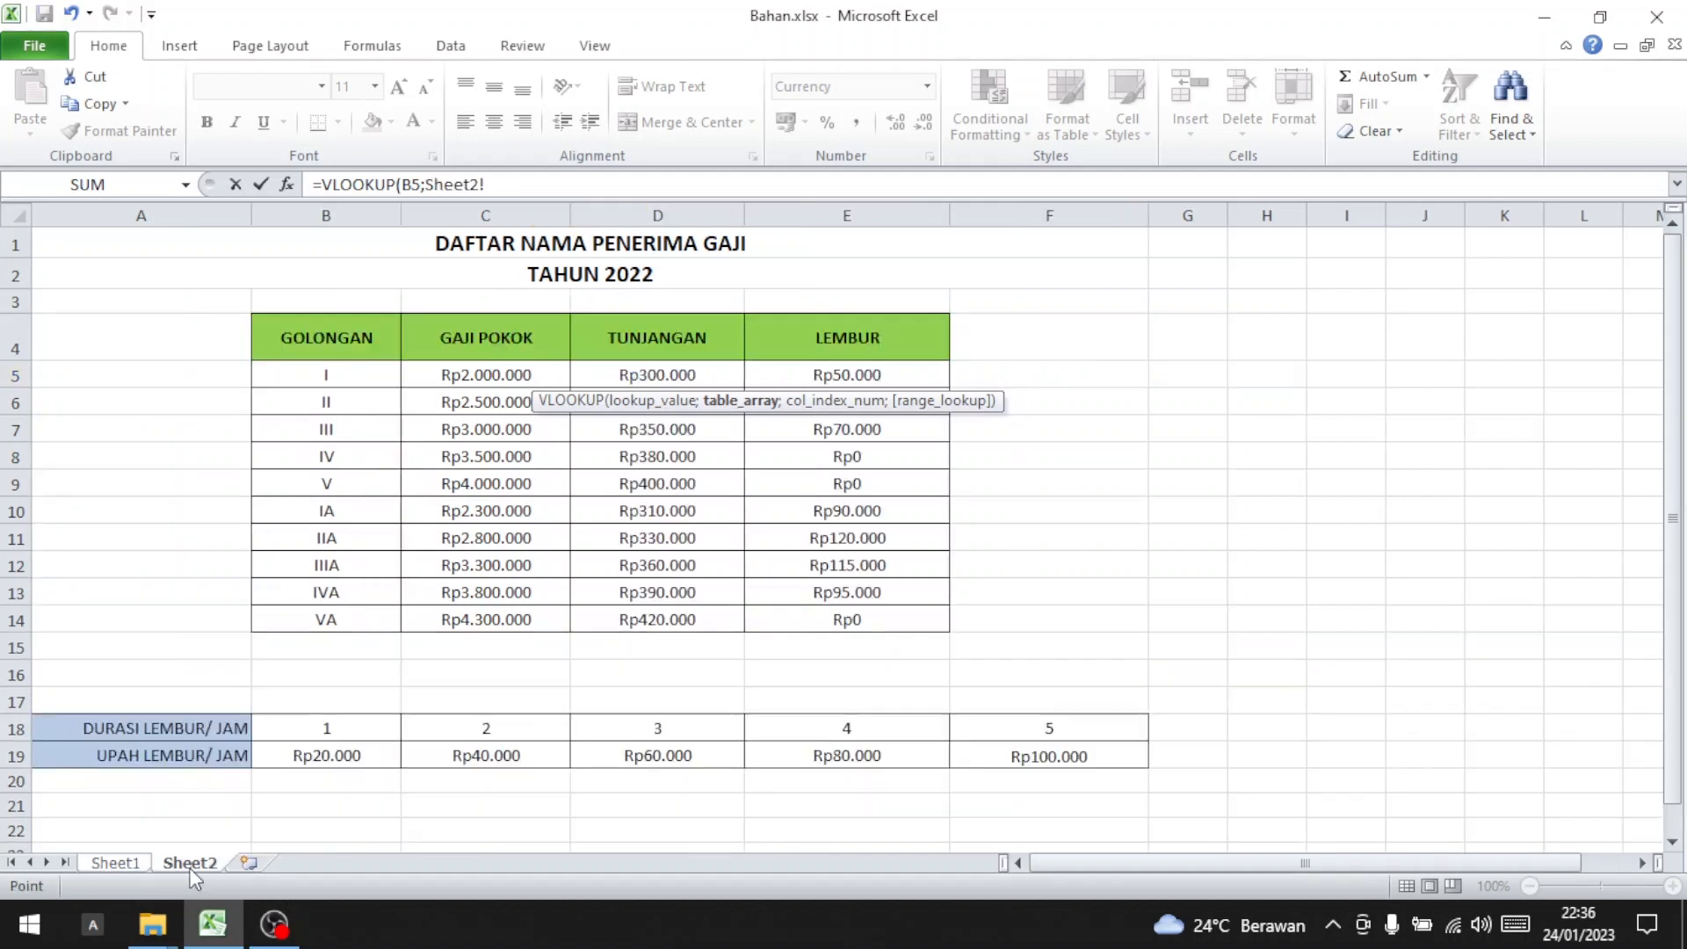
pyautogui.moveTo(328, 332); pyautogui.dragTo(872, 405)
pyautogui.moveTo(875, 554); pyautogui.dragTo(882, 619)
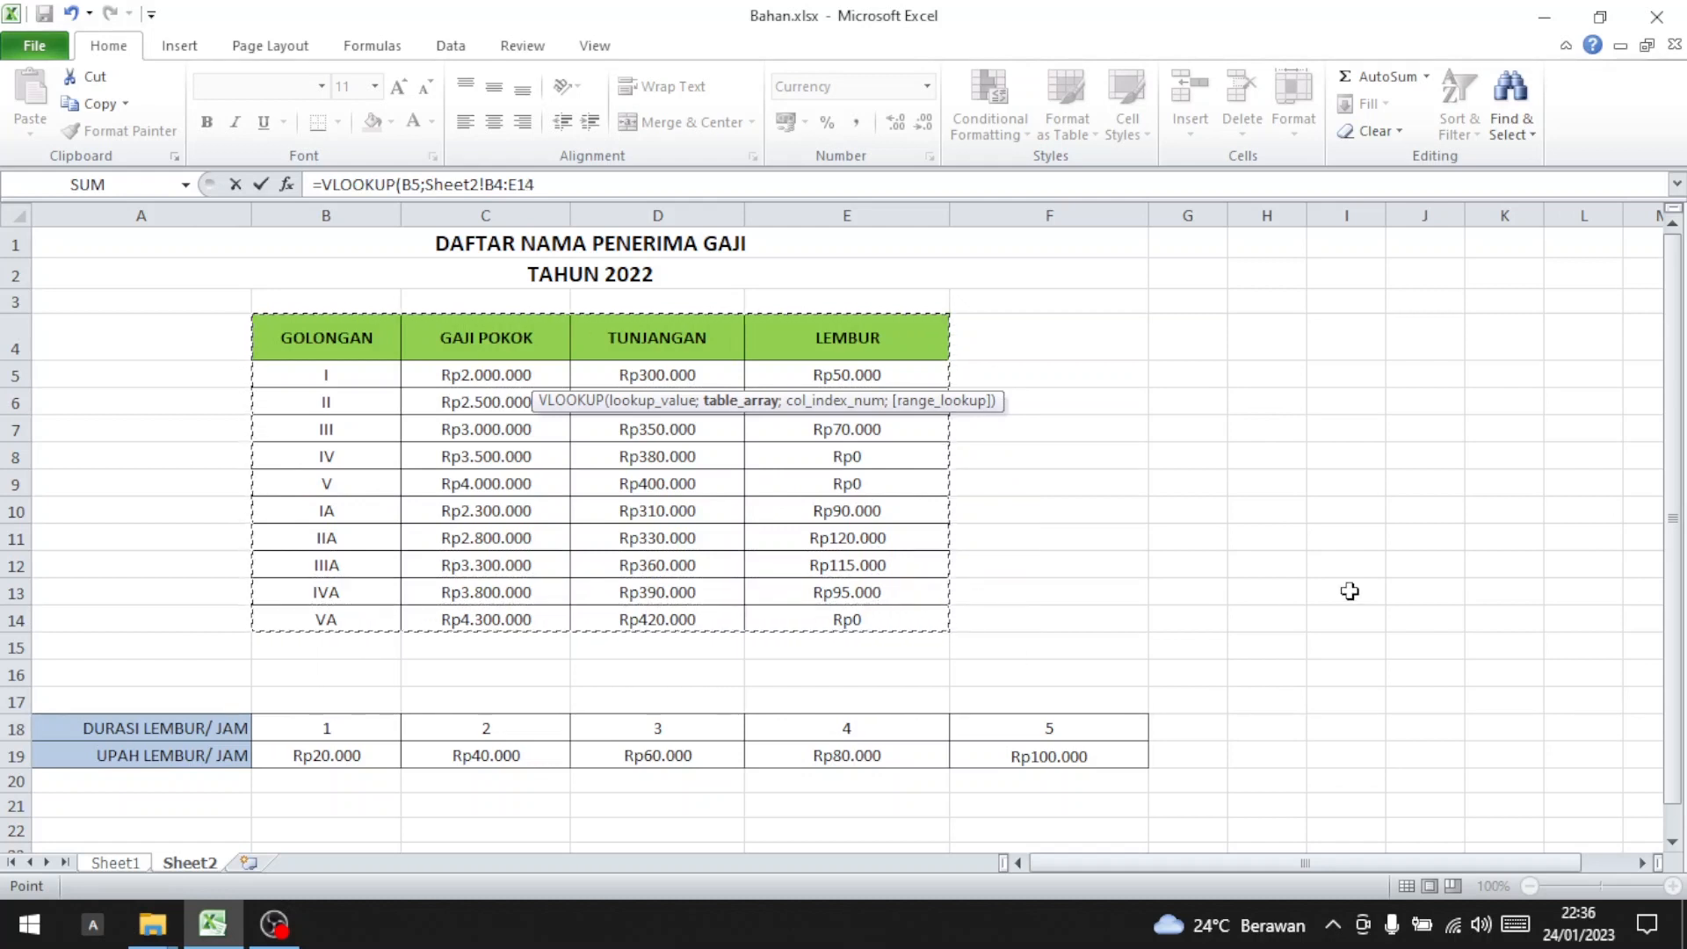
pyautogui.press('F4')
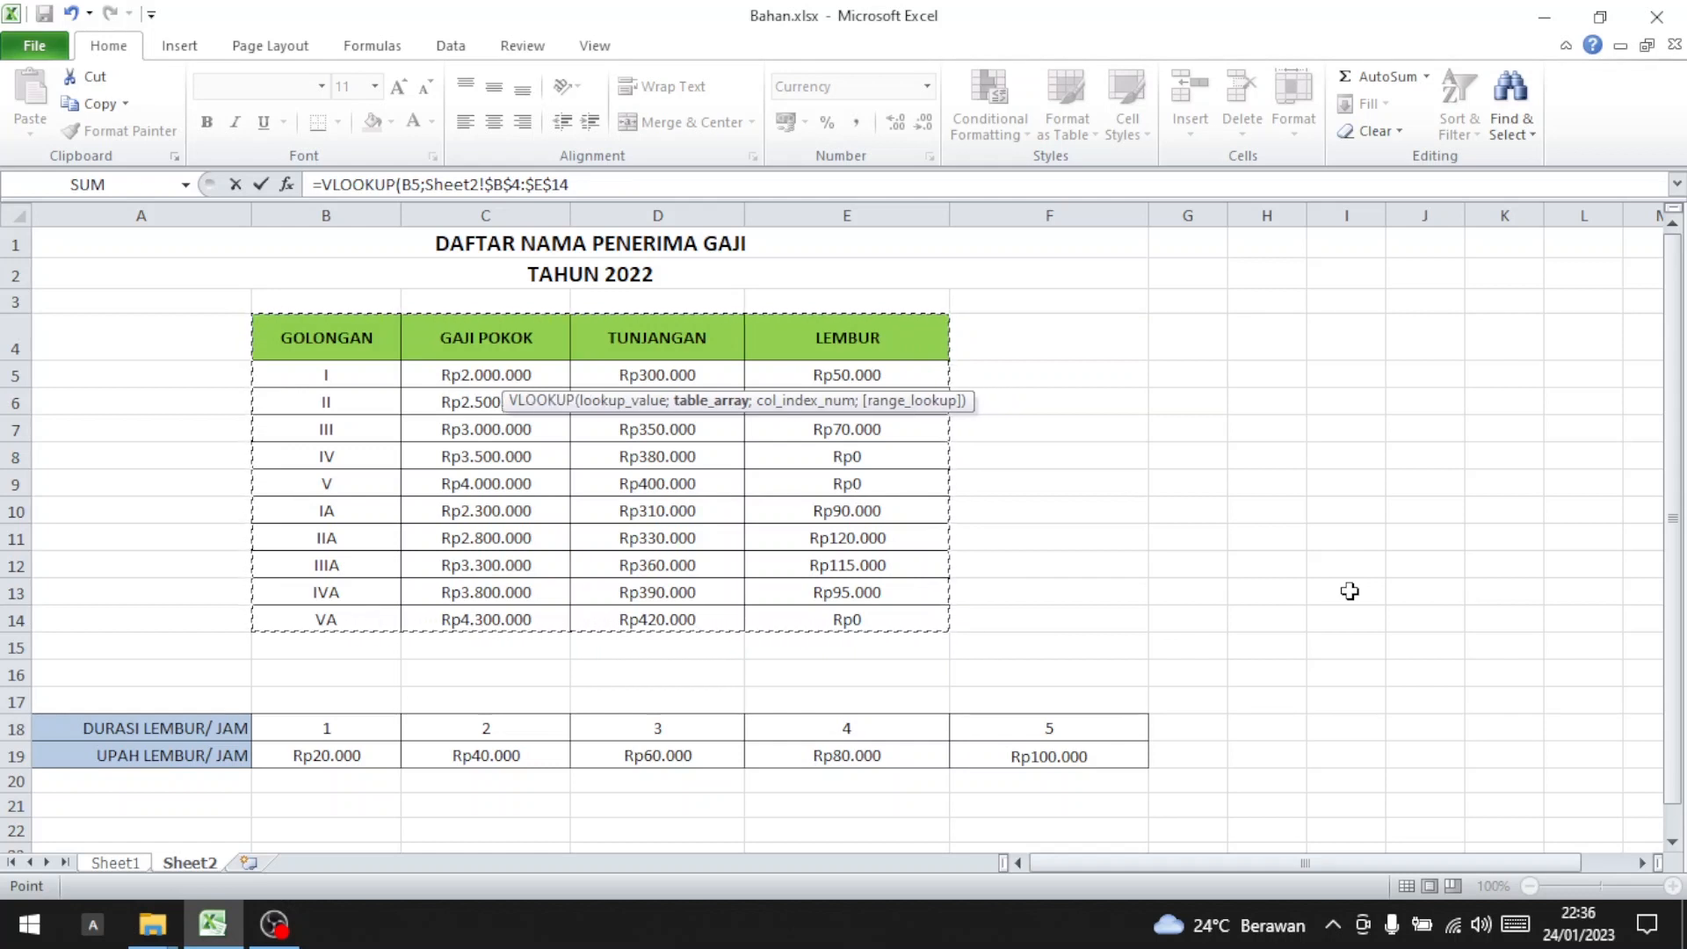
# Step: Set the column index to 3 and the range lookup to 0, and complete the TUNJANGAN formula in D5
pyautogui.write(';3')
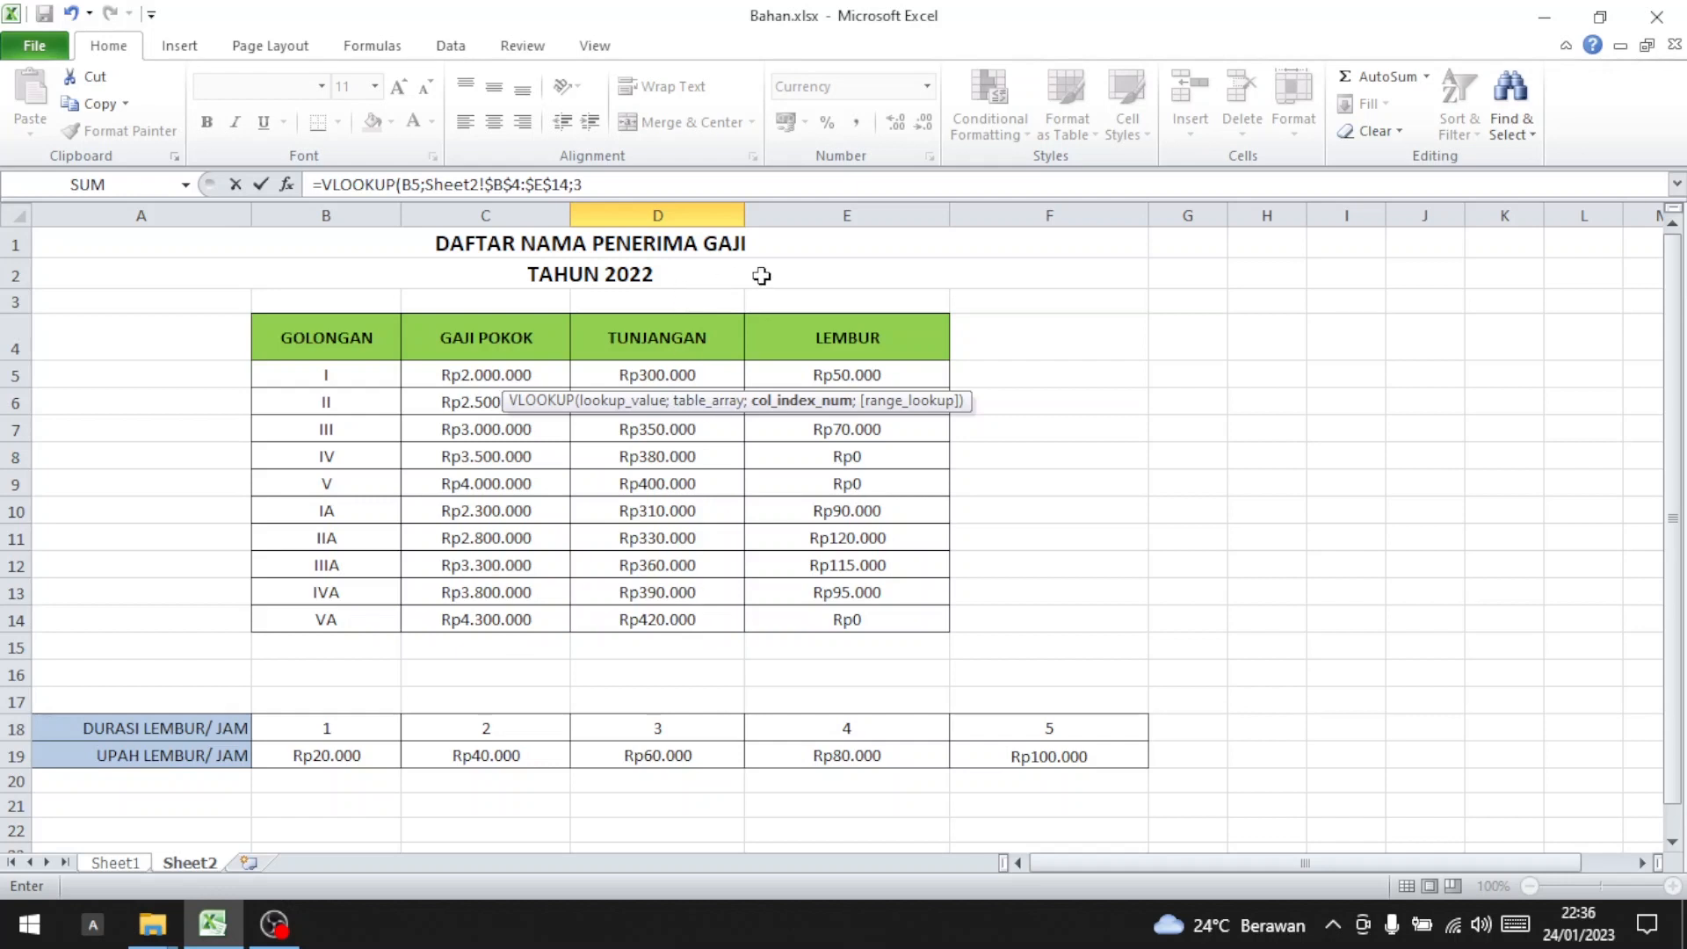
pyautogui.write(';')
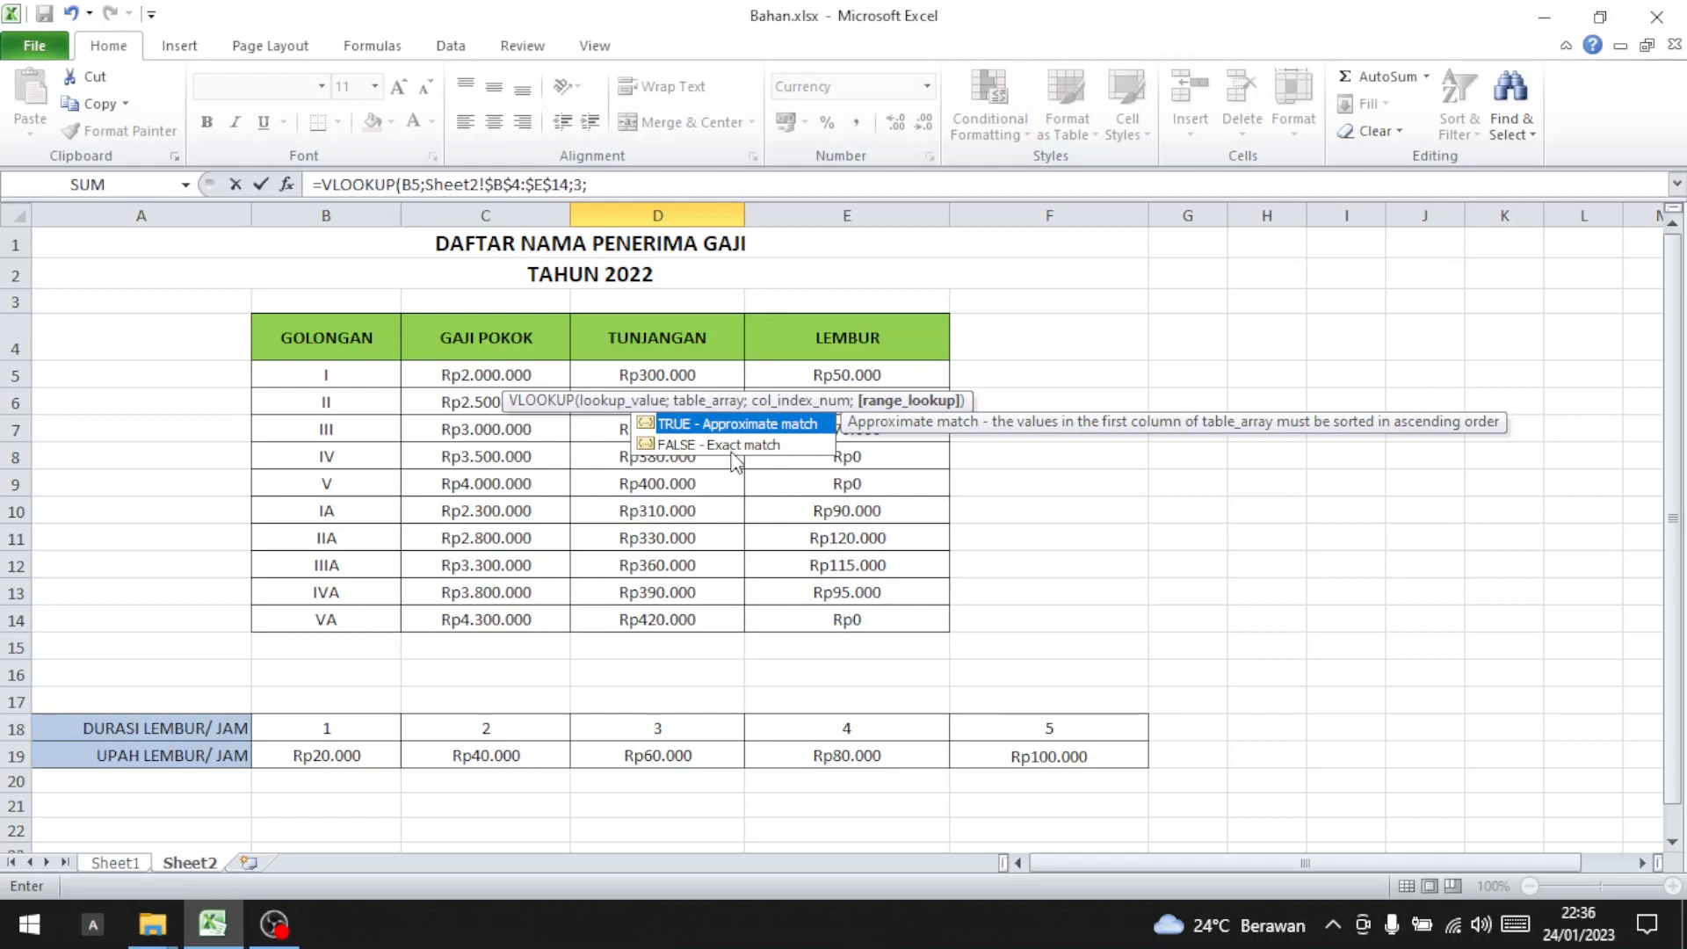
pyautogui.write('0')
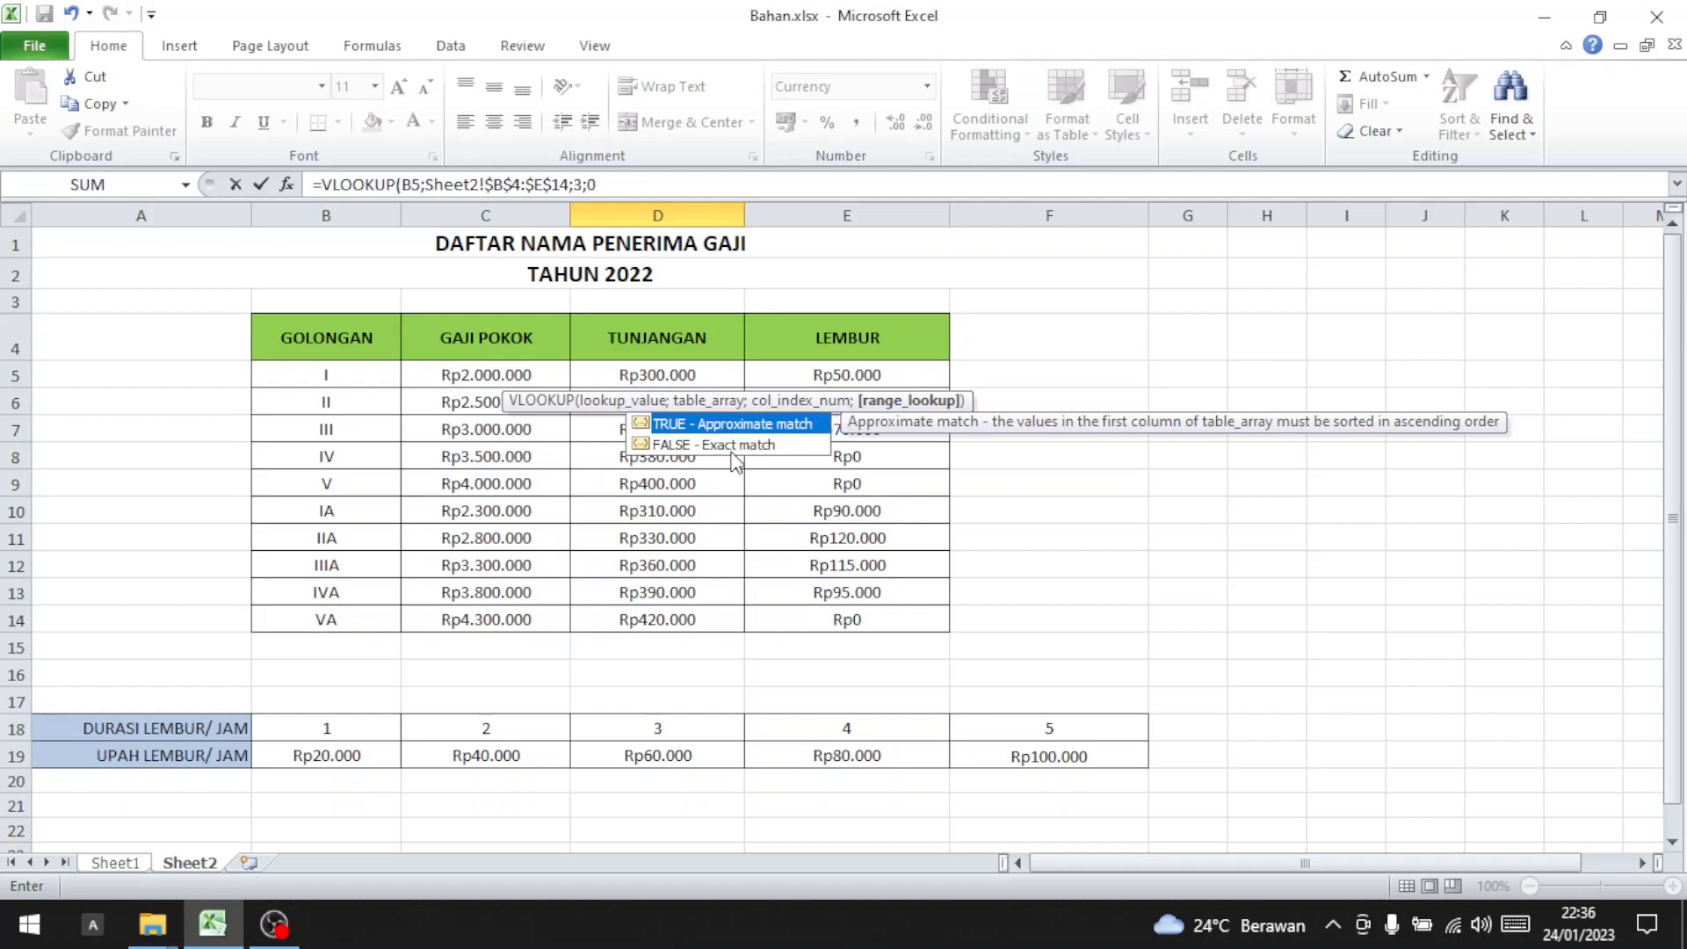
pyautogui.write(')')
pyautogui.press('Return')
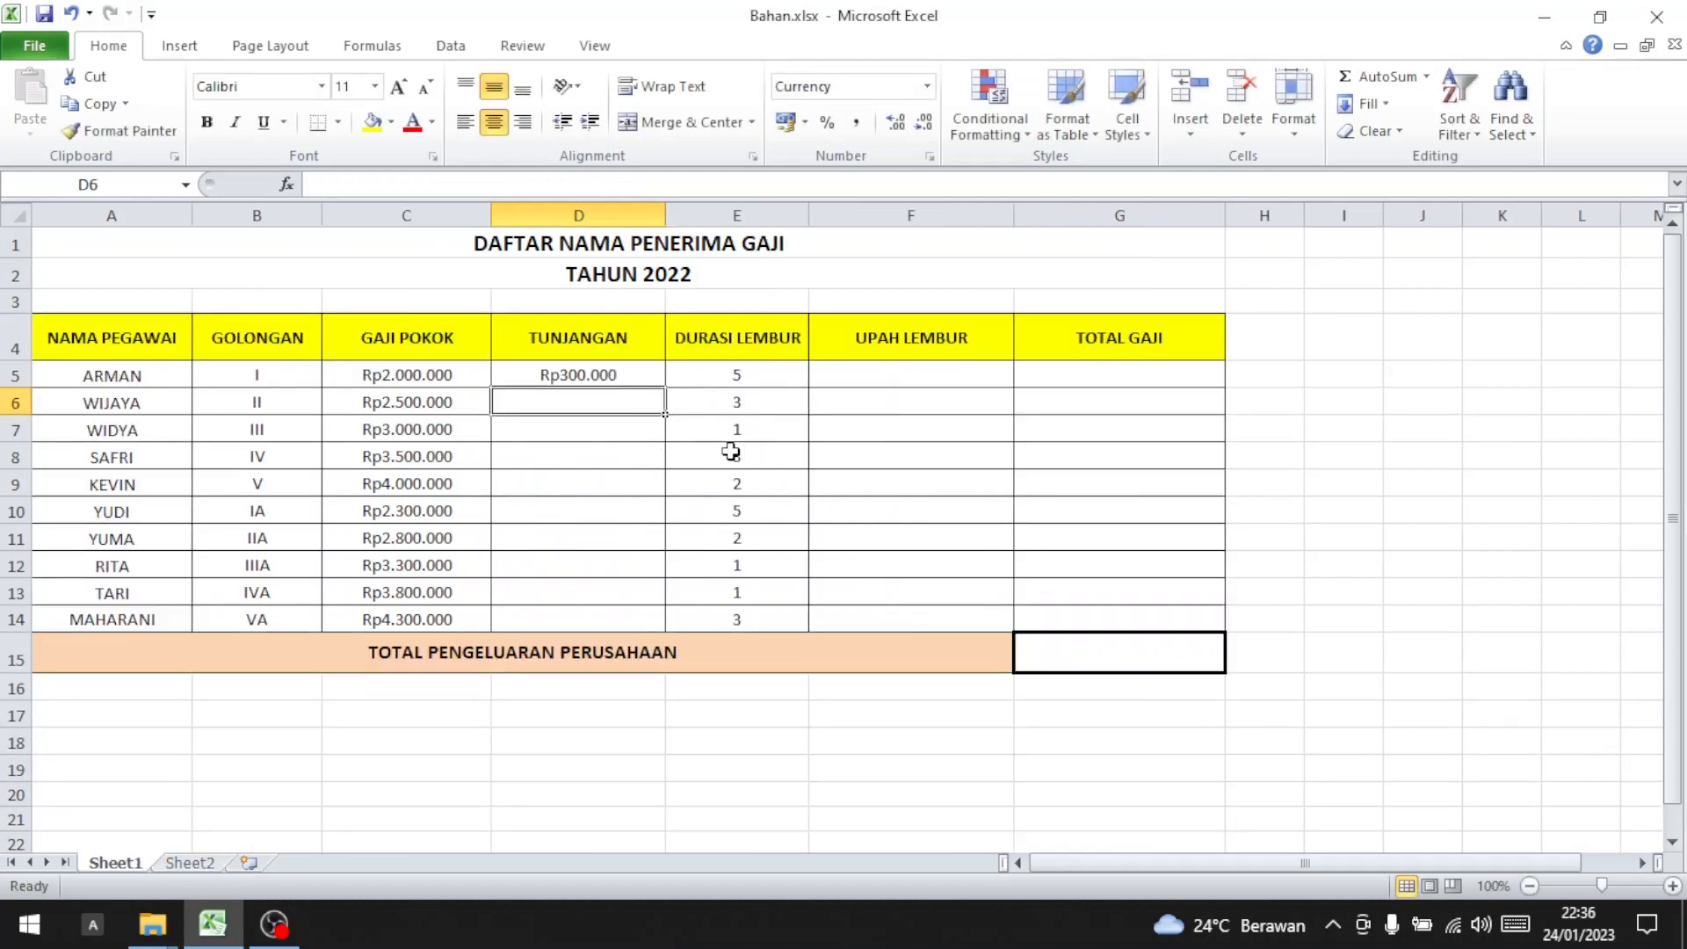
# Step: Check the D5 result against Sheet2's TUNJANGAN for golongan I and fill the formula down to D14
pyautogui.click(189, 863)
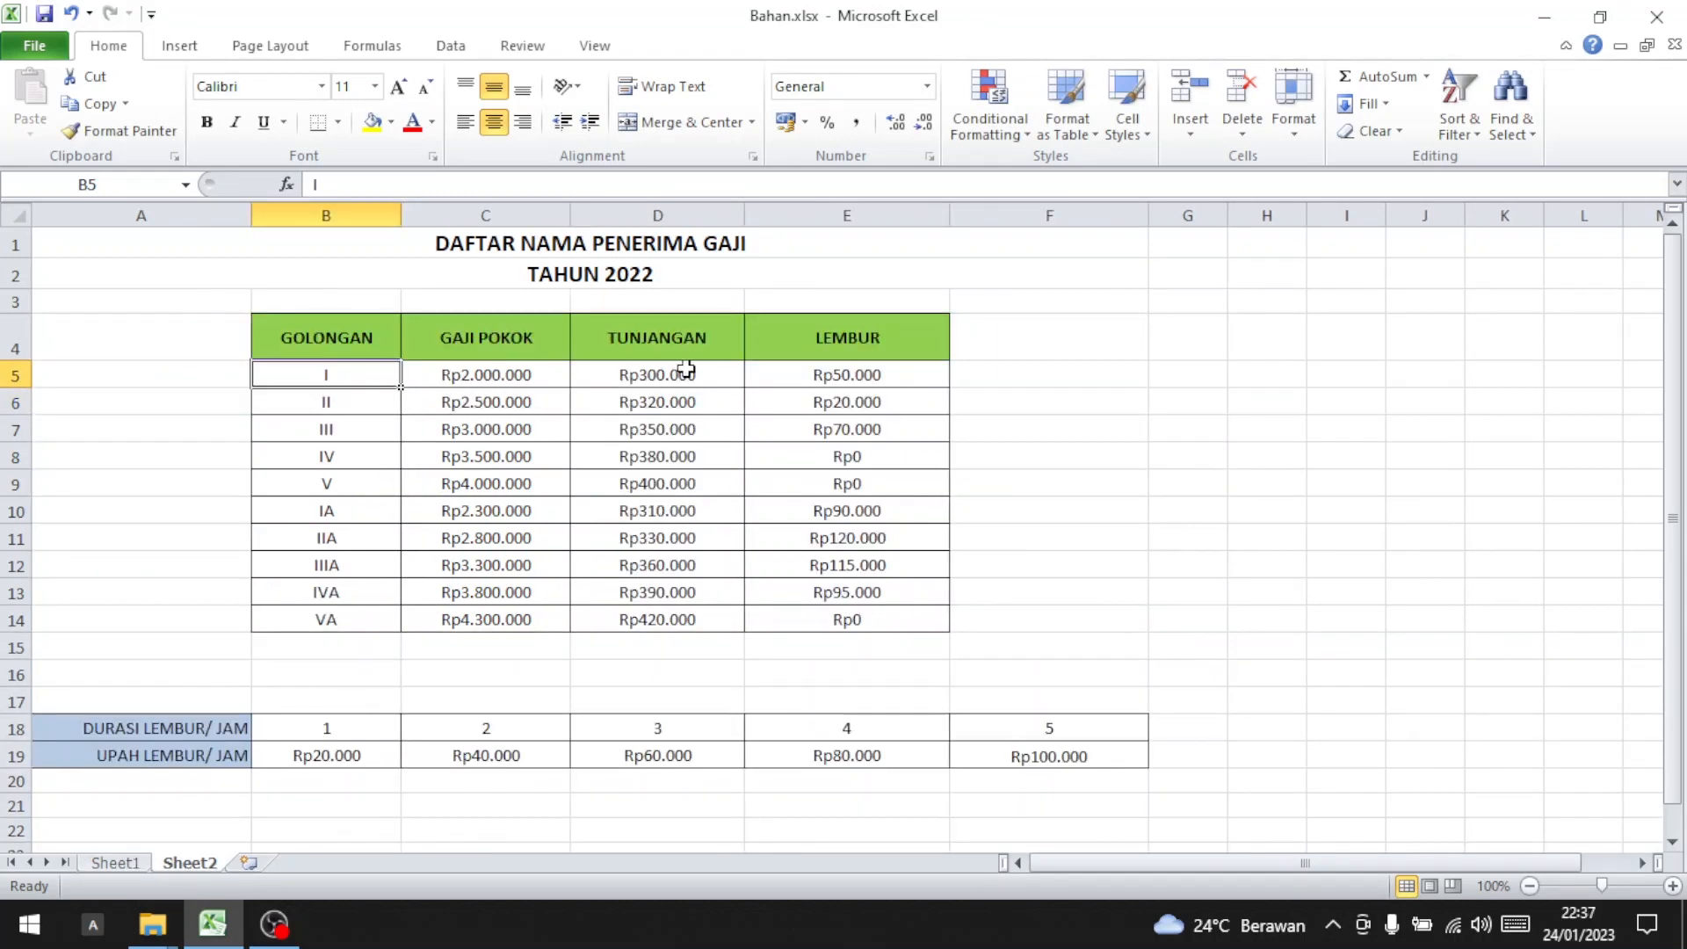
pyautogui.click(118, 865)
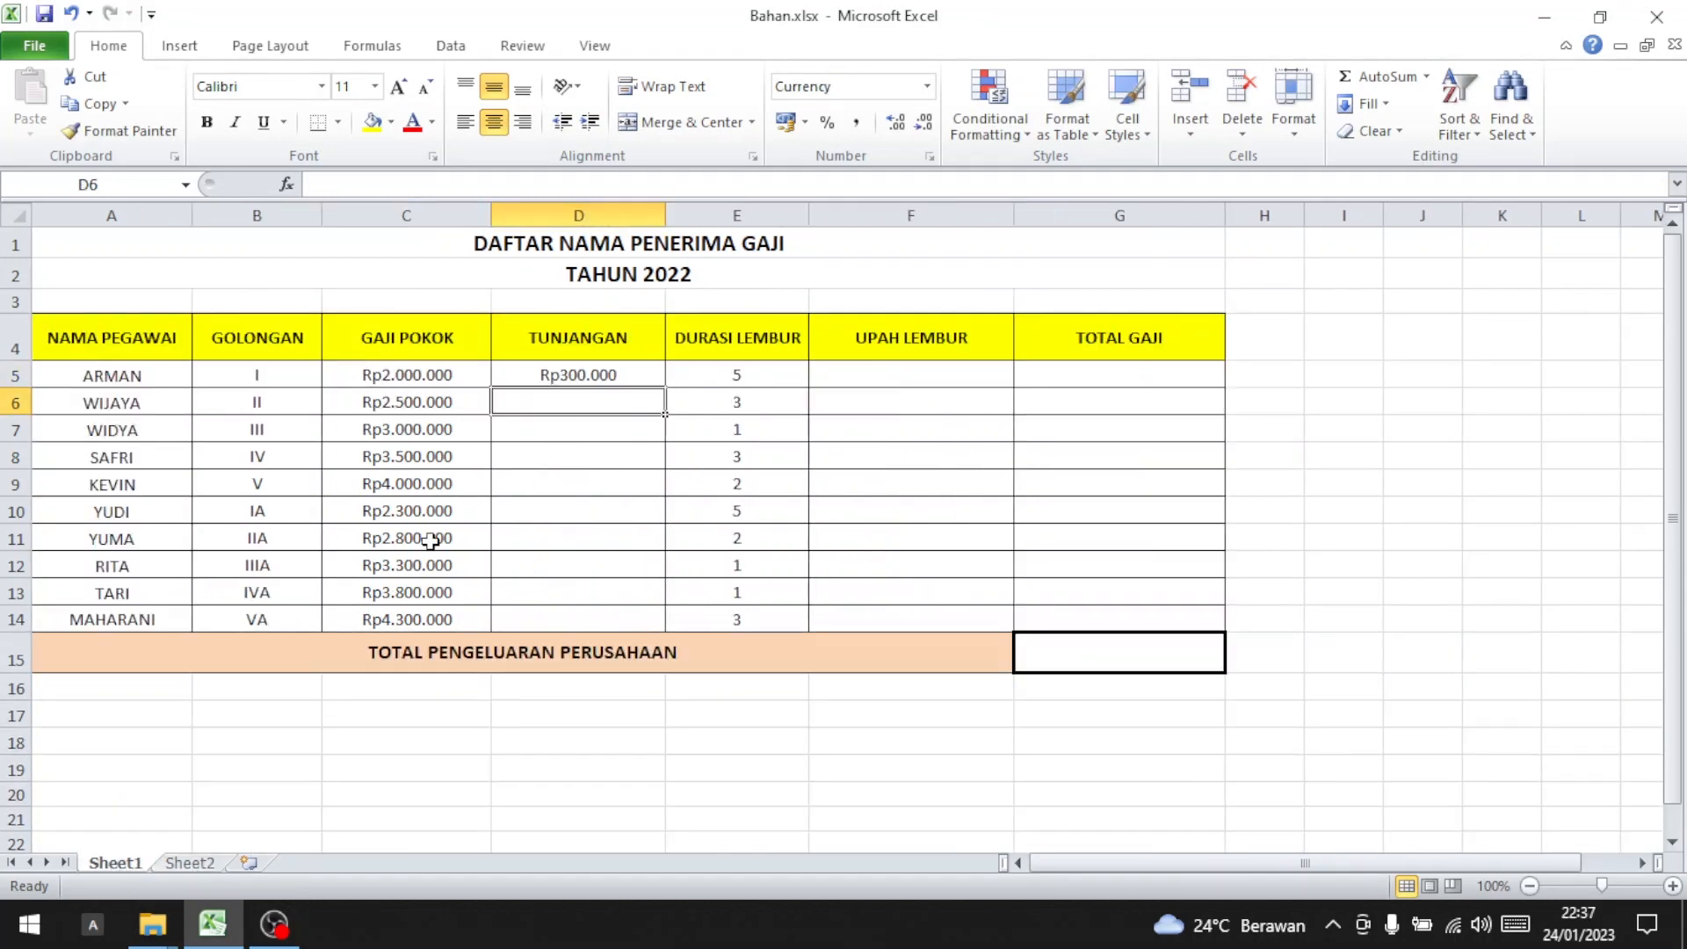
pyautogui.click(577, 377)
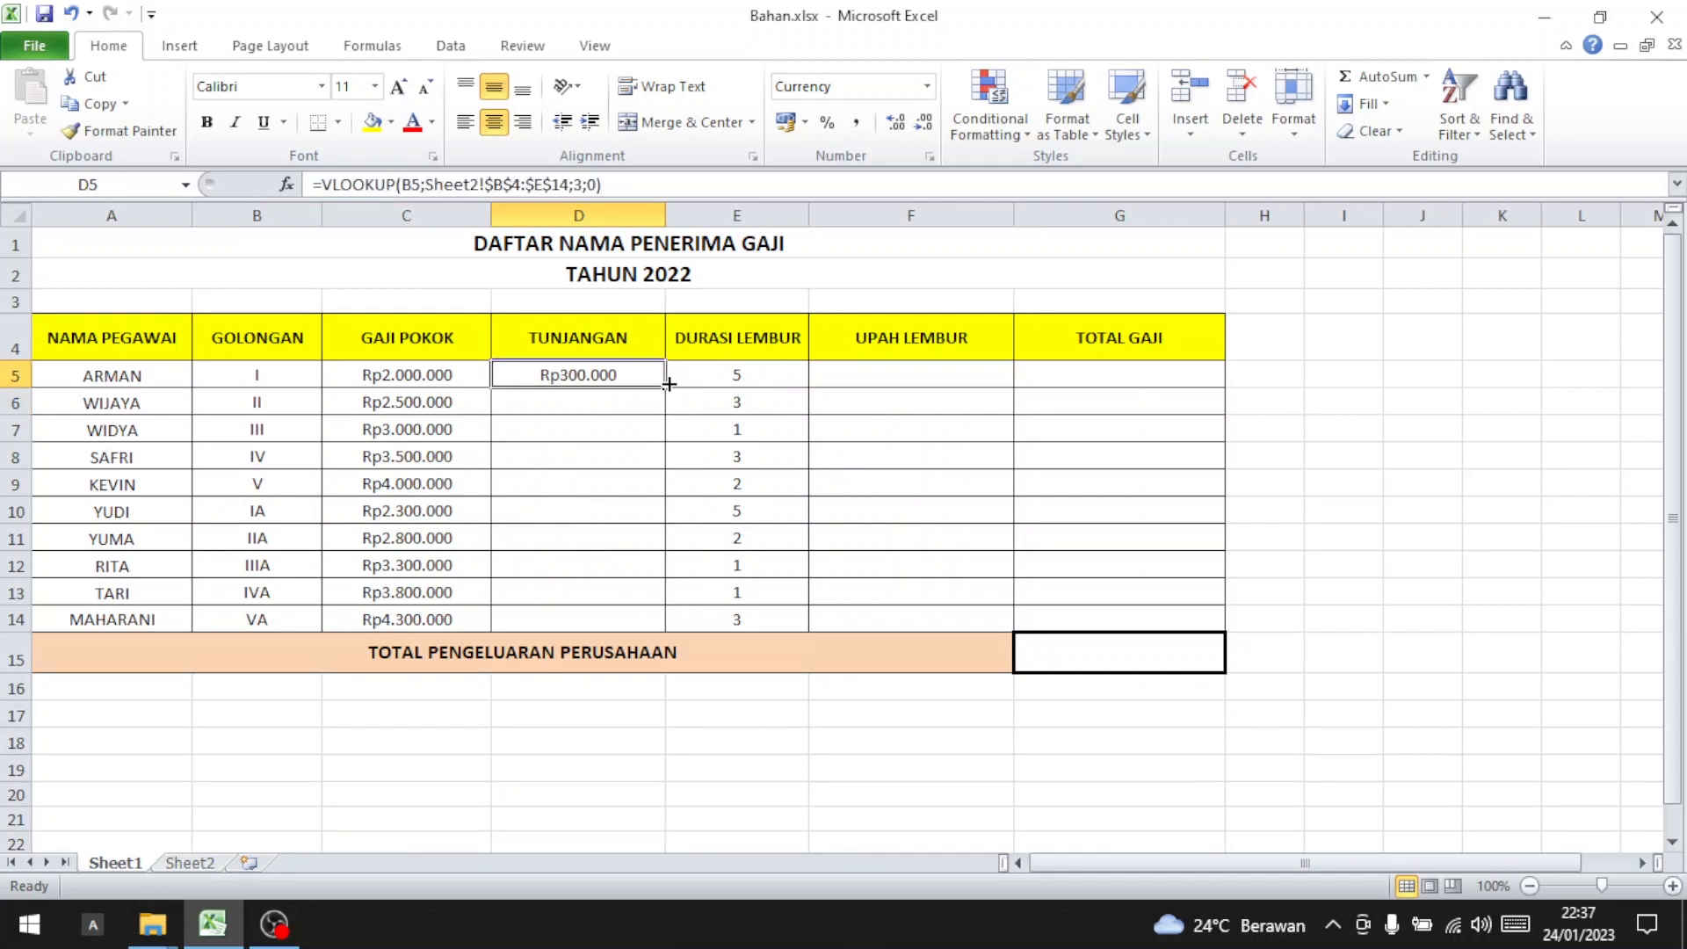
pyautogui.moveTo(669, 384); pyautogui.dragTo(667, 635)
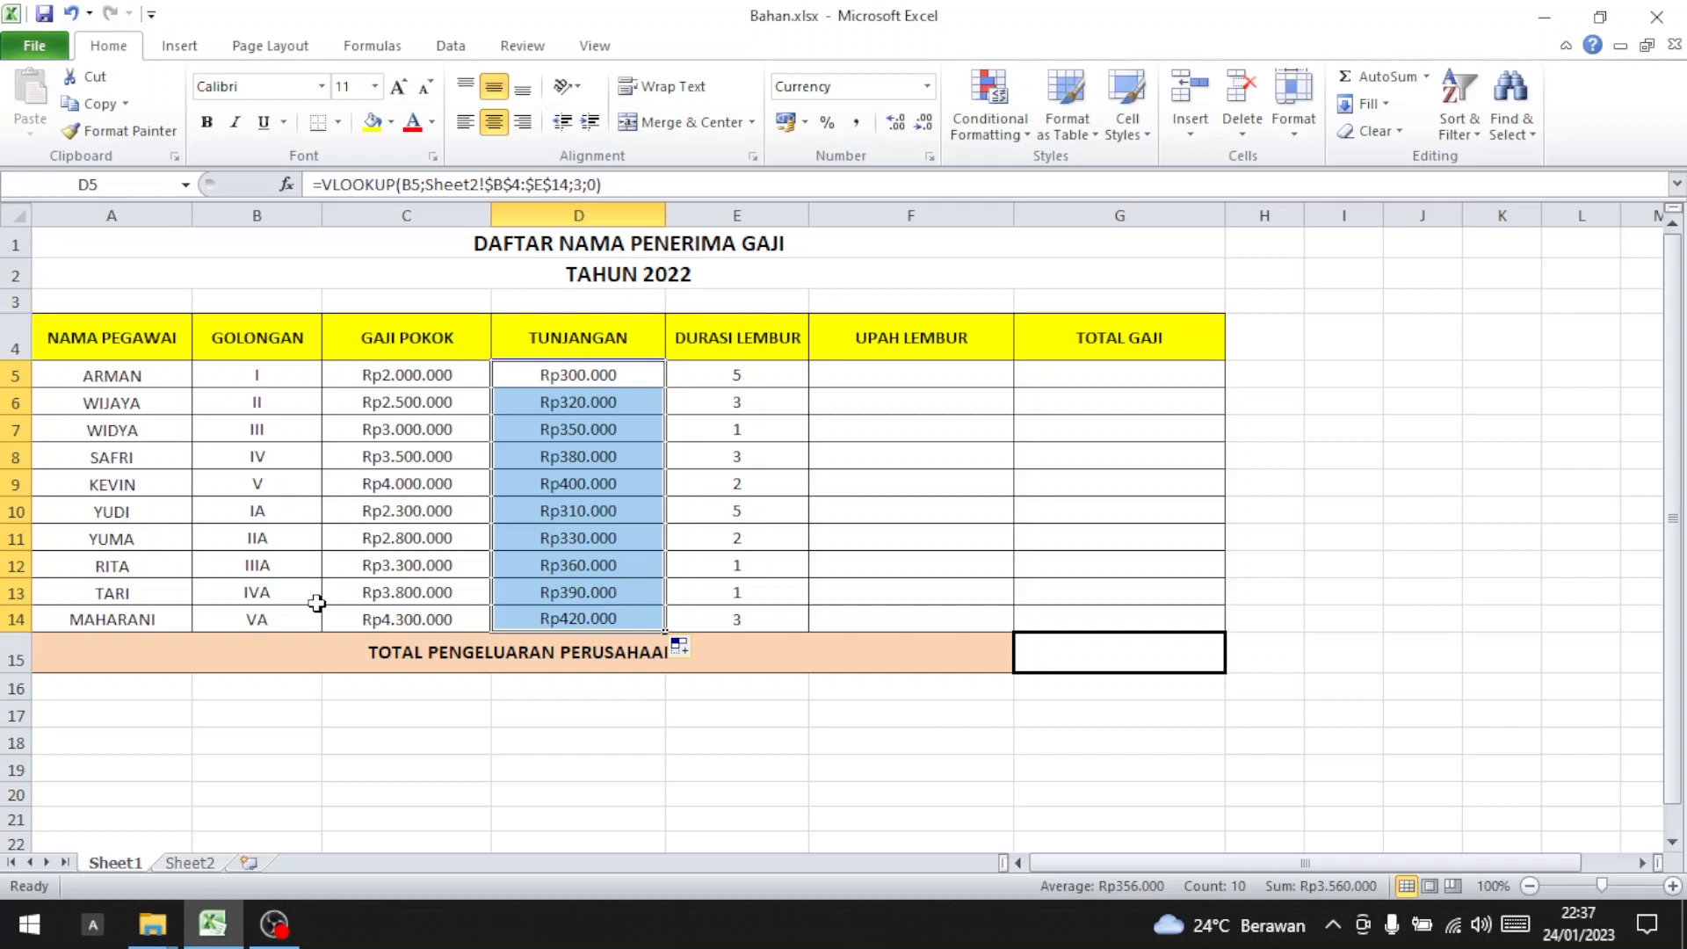
# Step: Compare the TUNJANGAN result for golongan VA in row 14 with its entry in Sheet2's reference table
pyautogui.click(256, 619)
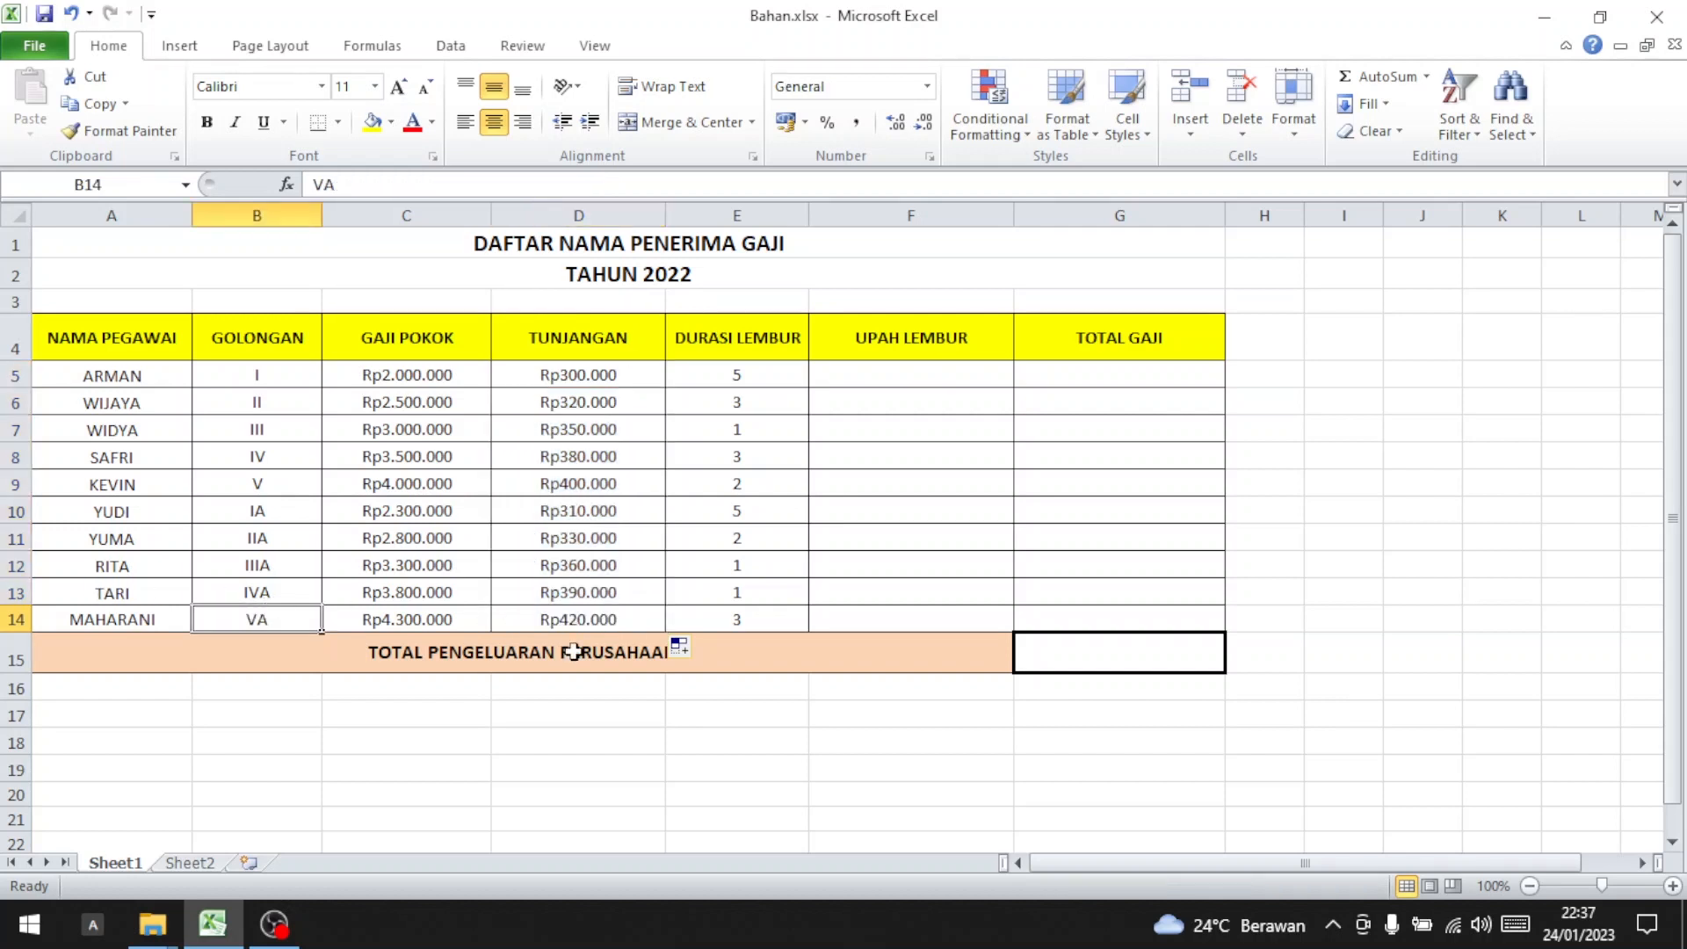
pyautogui.click(186, 863)
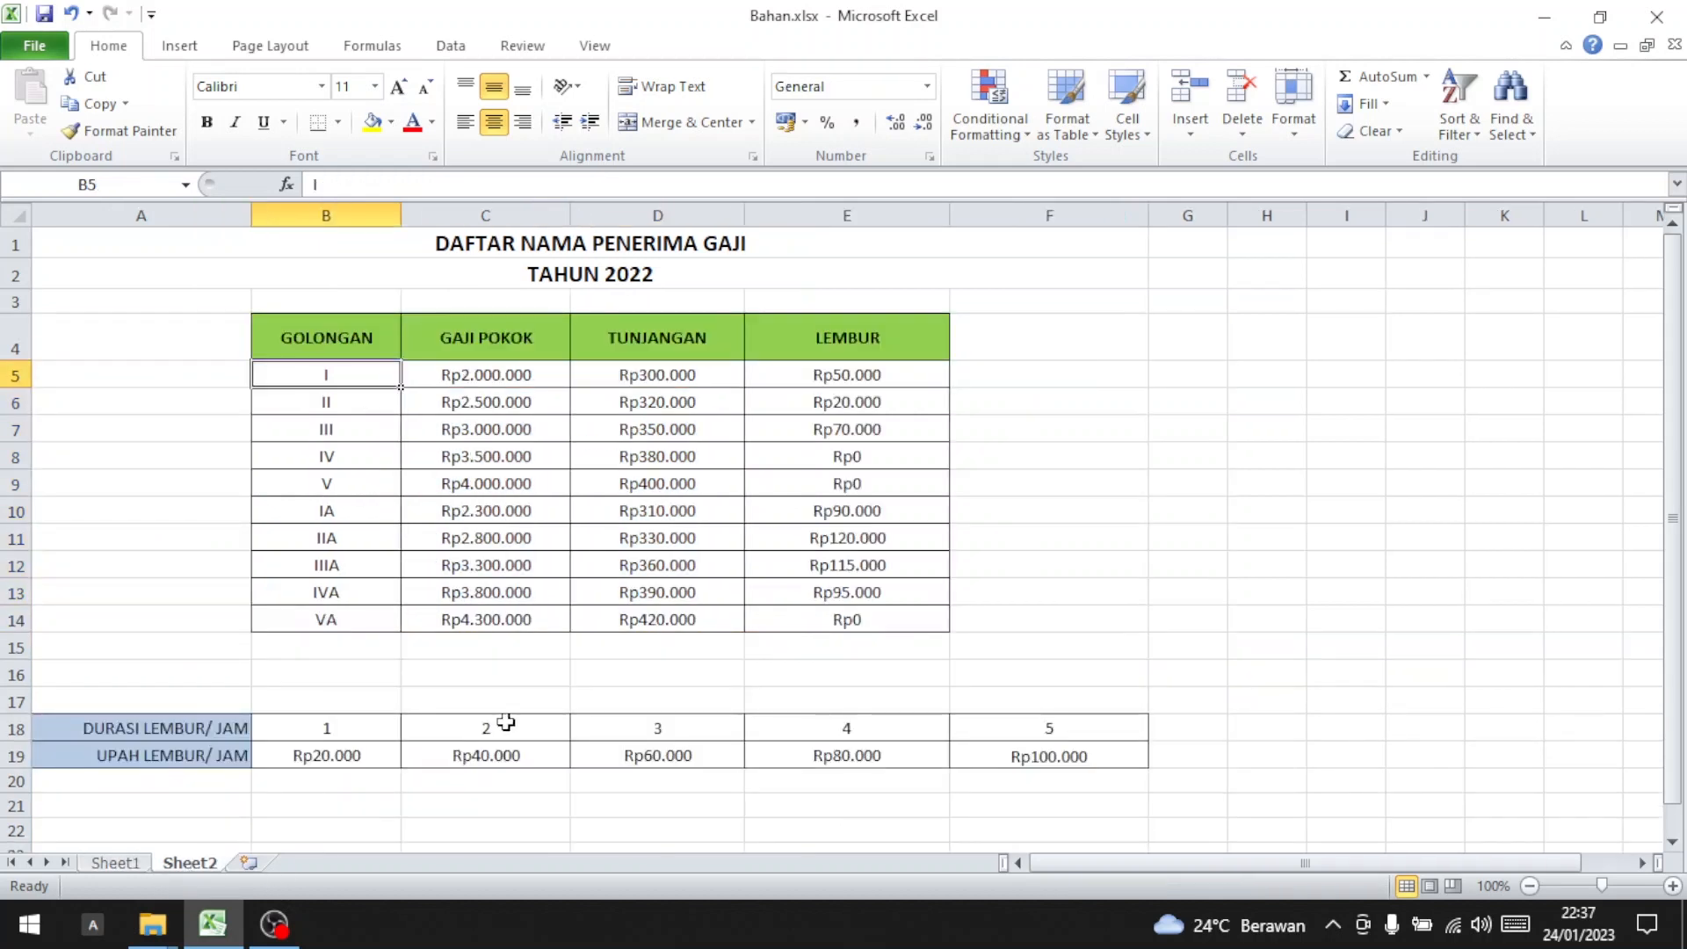
pyautogui.click(668, 625)
pyautogui.click(117, 861)
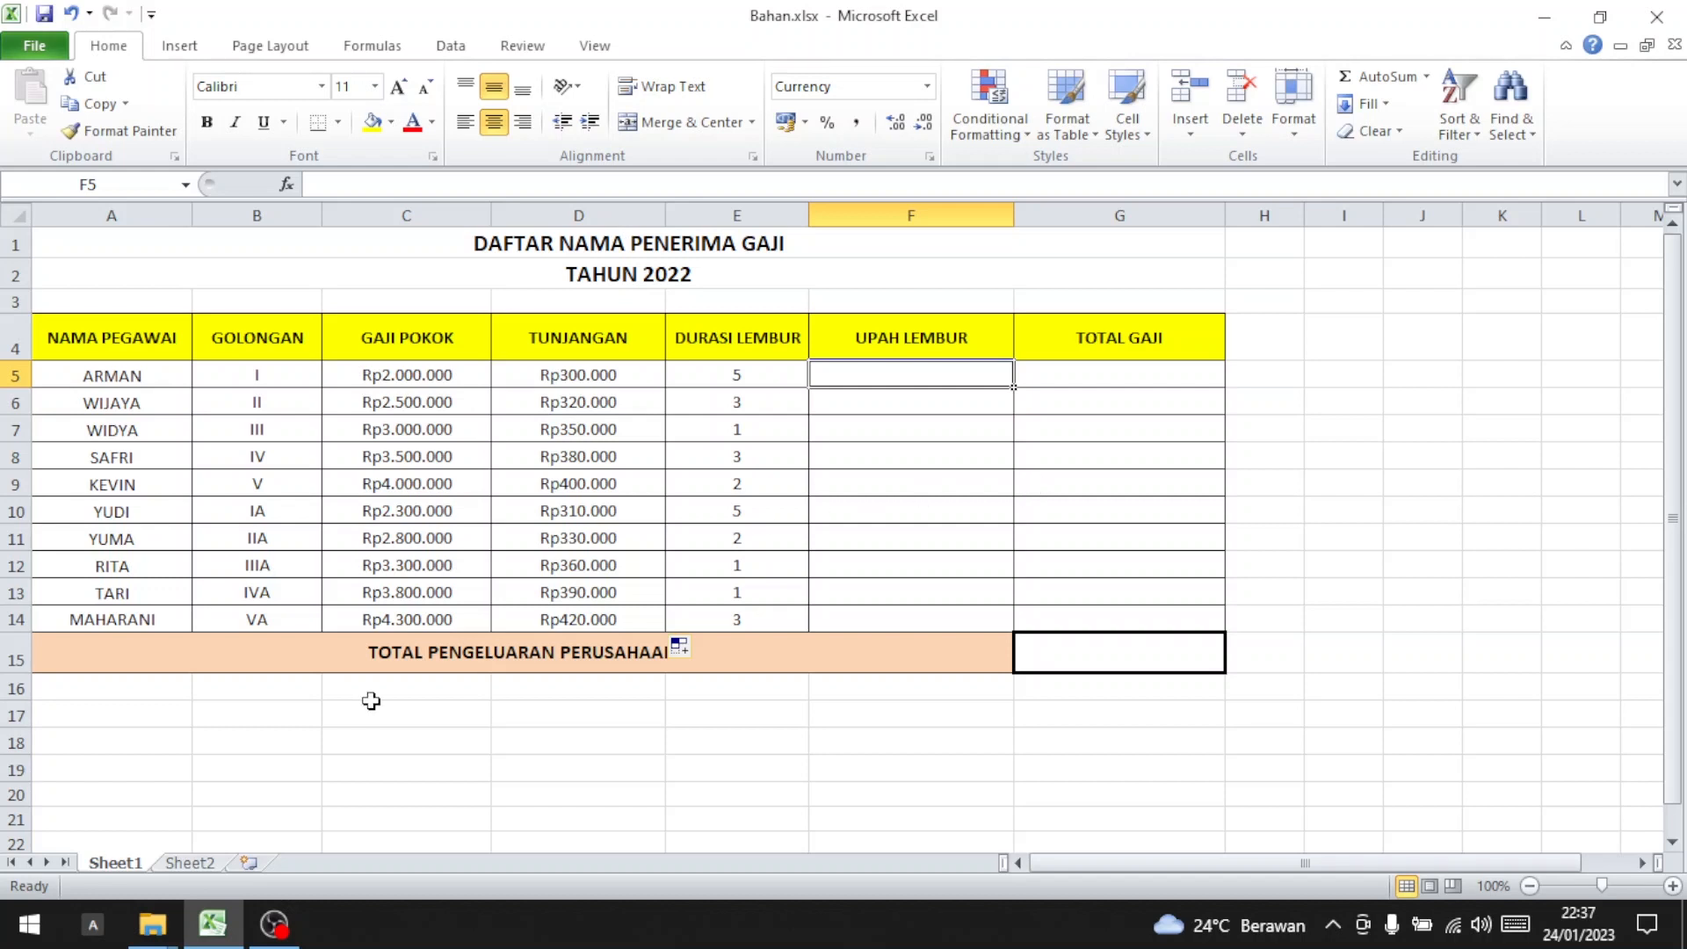
# Step: Examine Sheet2's DURASI LEMBUR and UPAH LEMBUR table in rows 18 and 19 against Sheet1's UPAH LEMBUR column
pyautogui.click(190, 862)
pyautogui.scroll(-1, 327, 650)
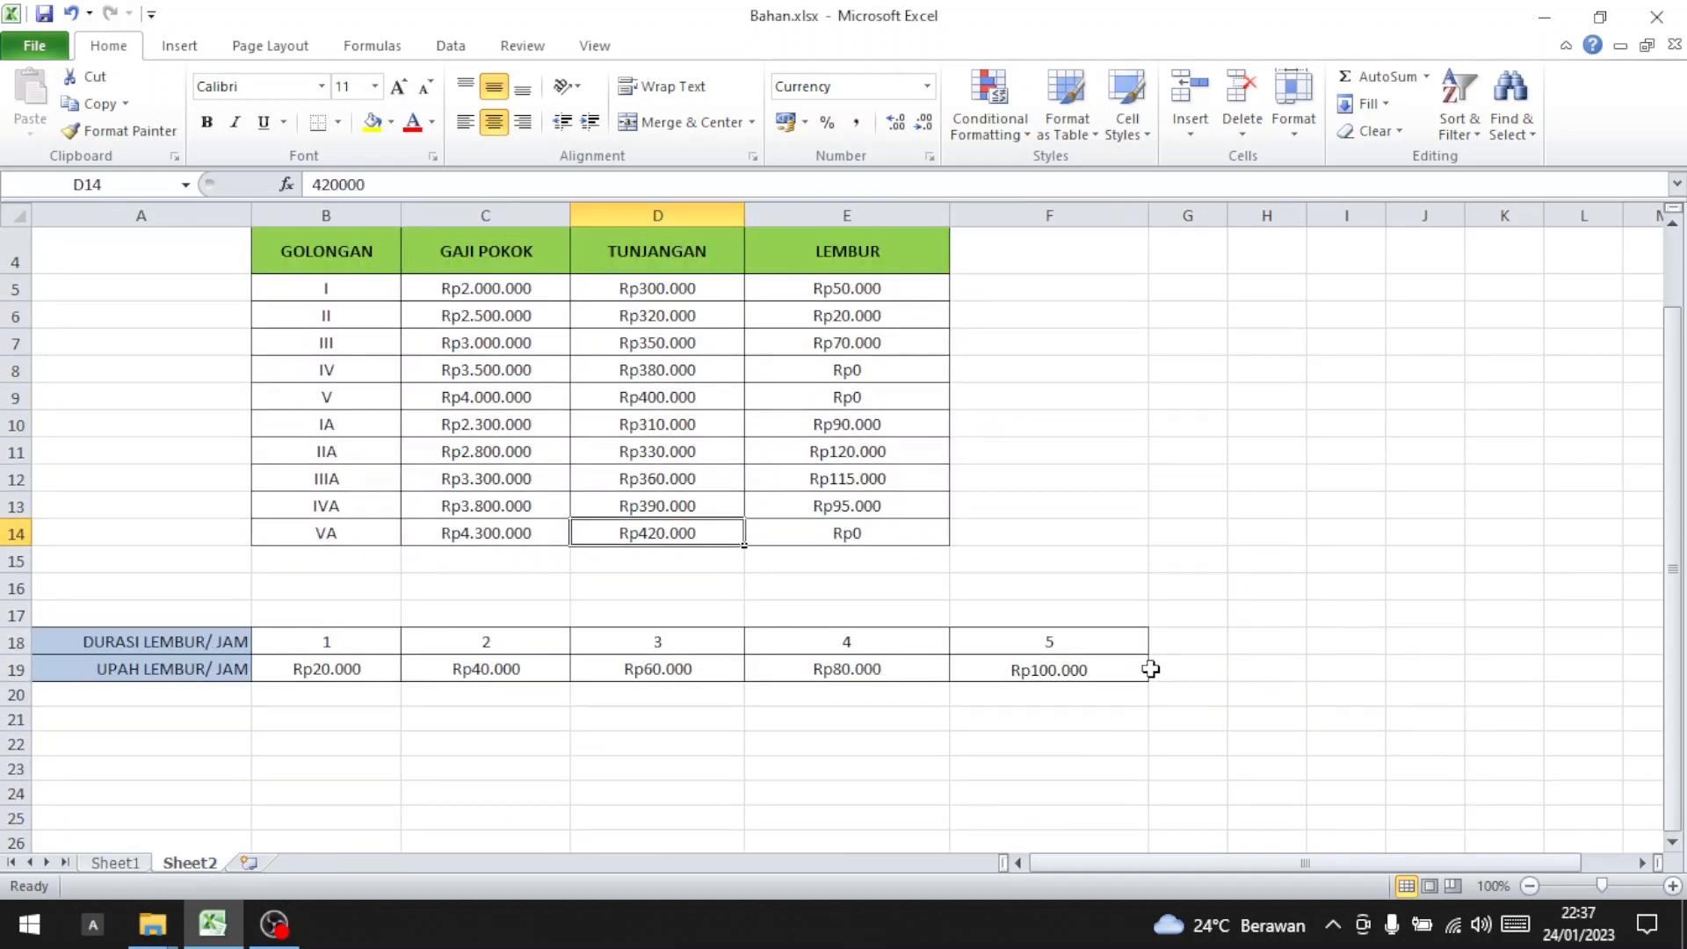
pyautogui.click(113, 864)
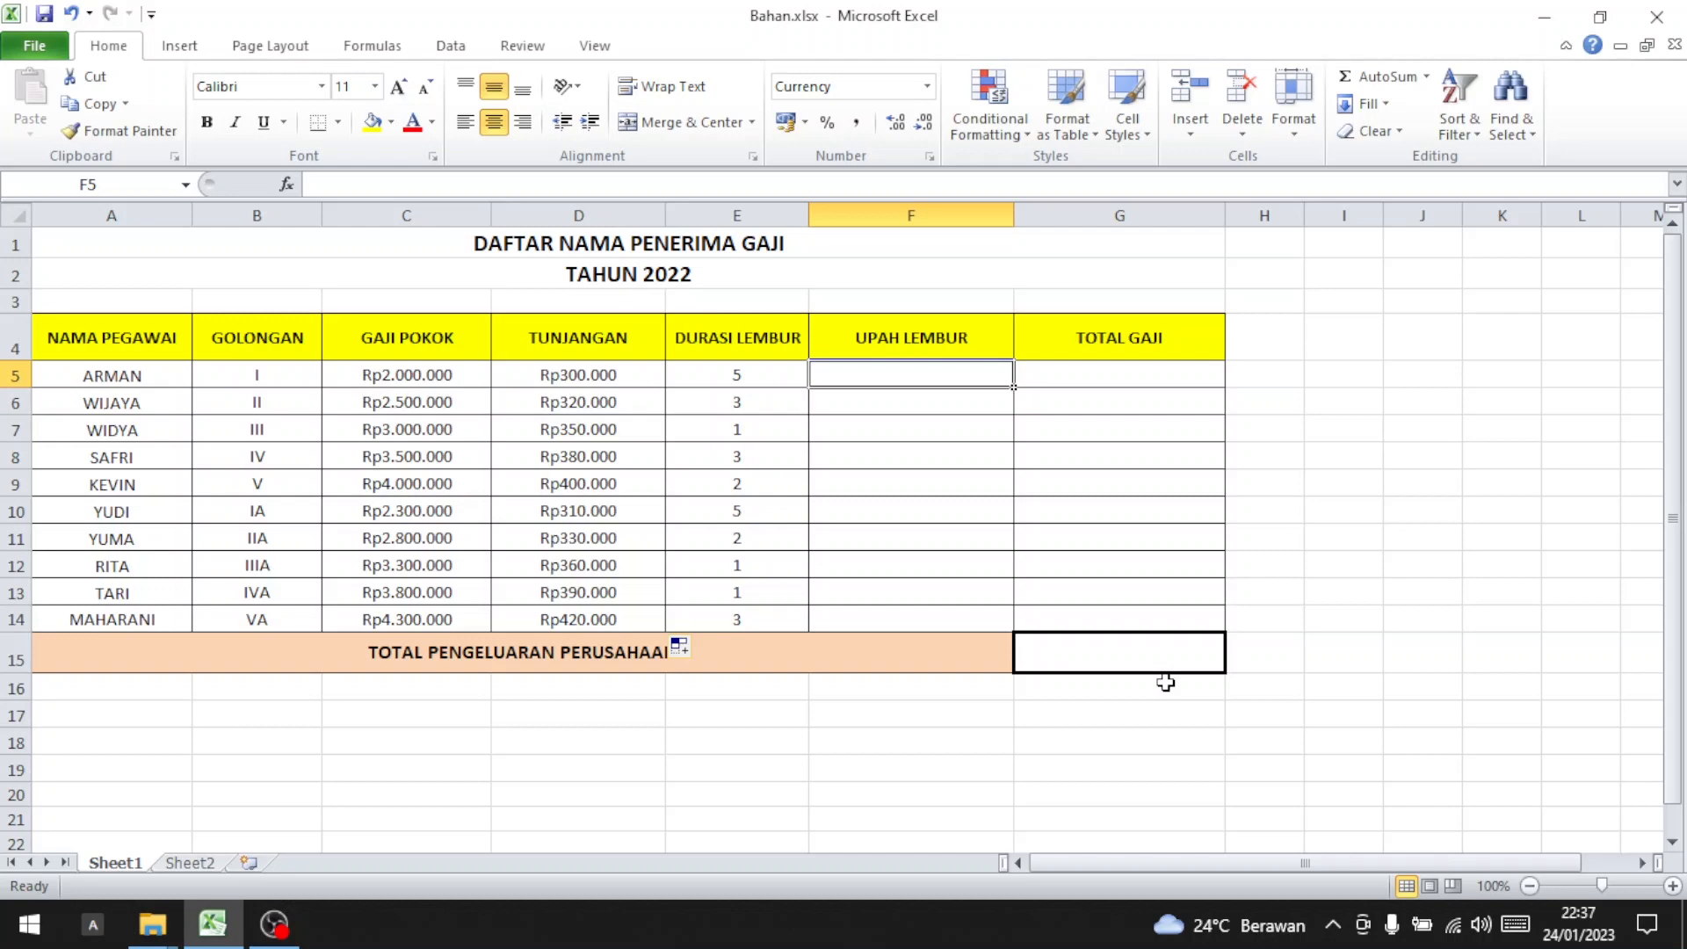
pyautogui.click(188, 863)
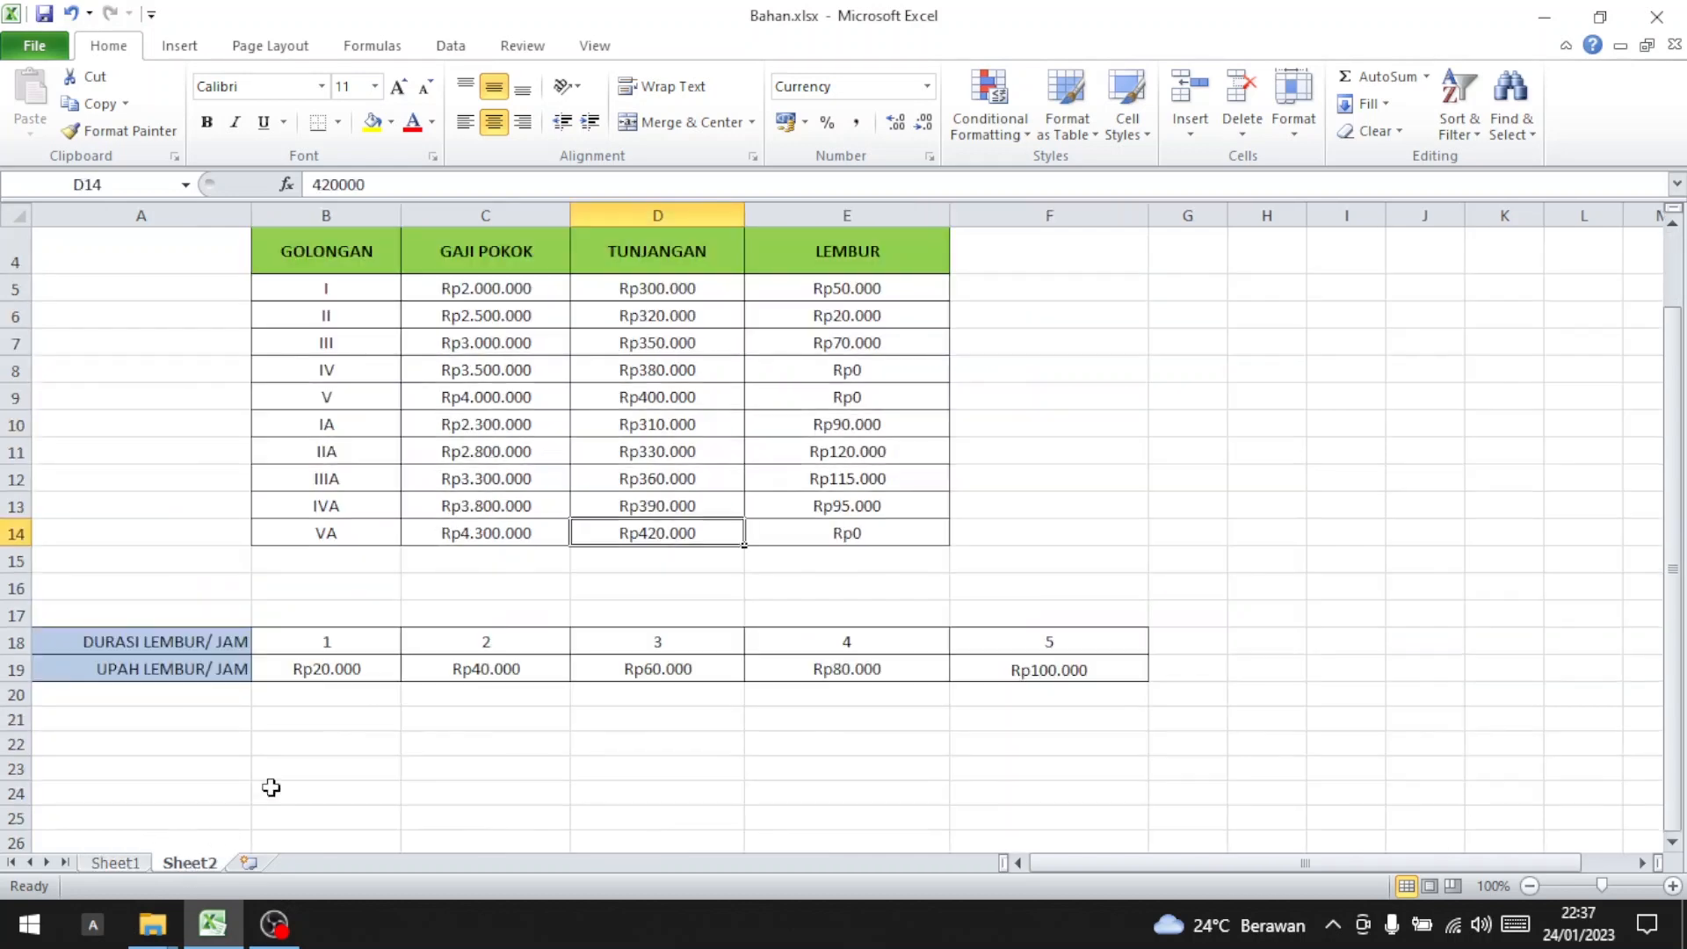
pyautogui.scroll(1, 1010, 379)
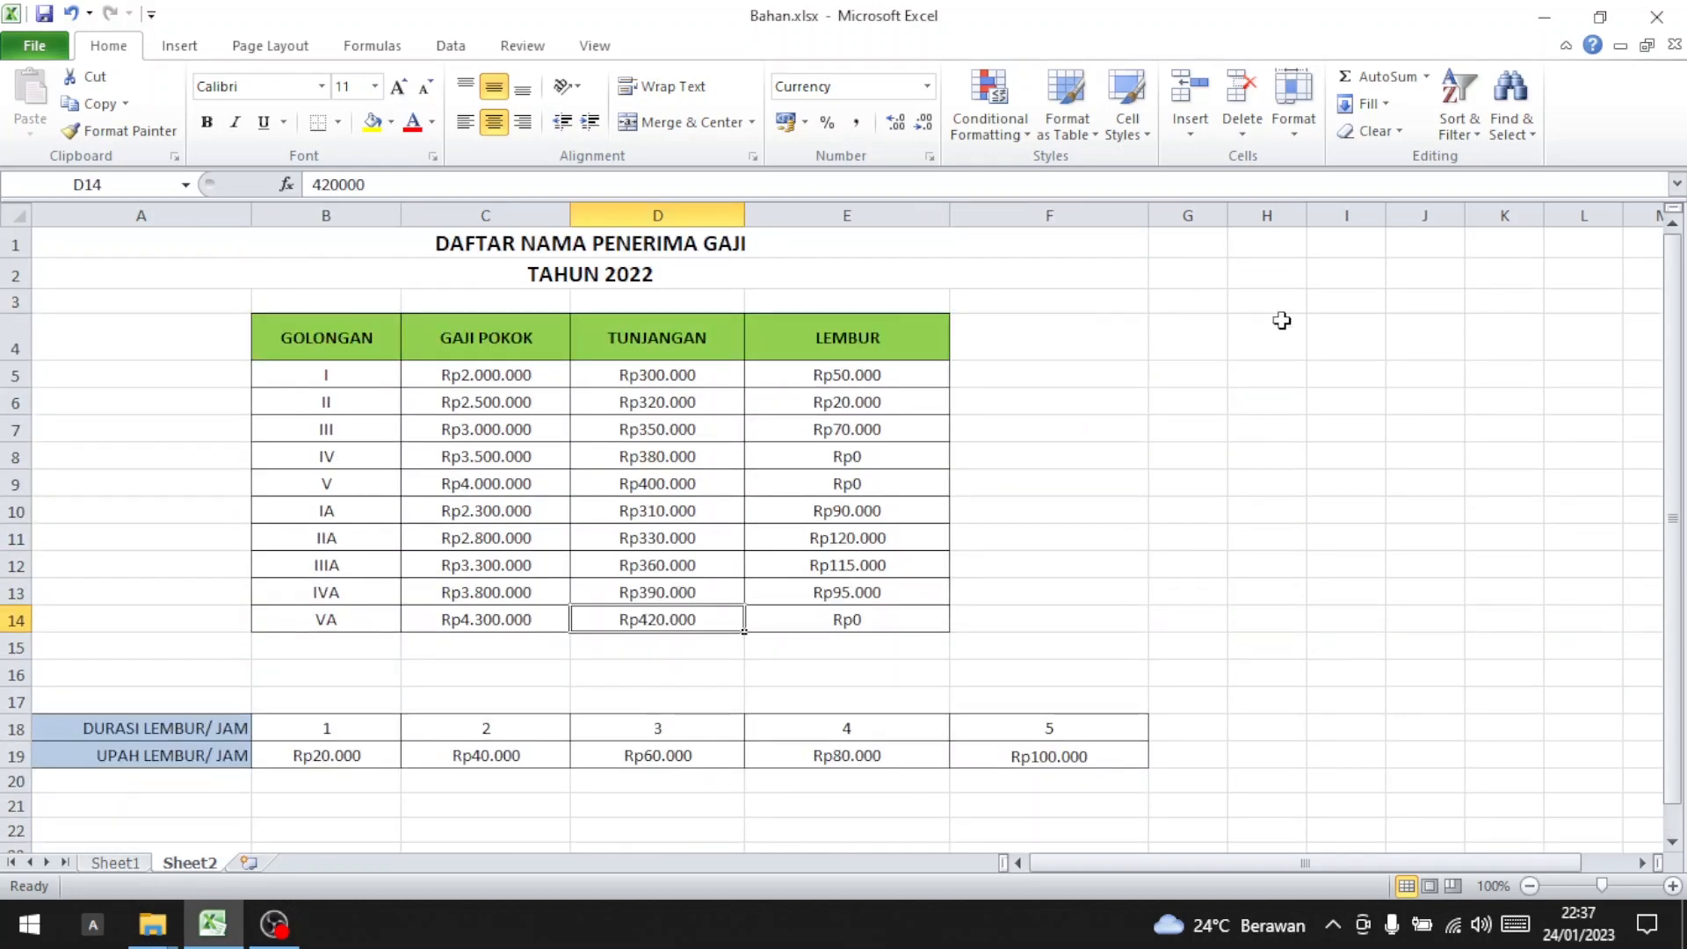
pyautogui.scroll(-2, 1488, 396)
pyautogui.scroll(2, 1498, 563)
pyautogui.scroll(-1, 1179, 673)
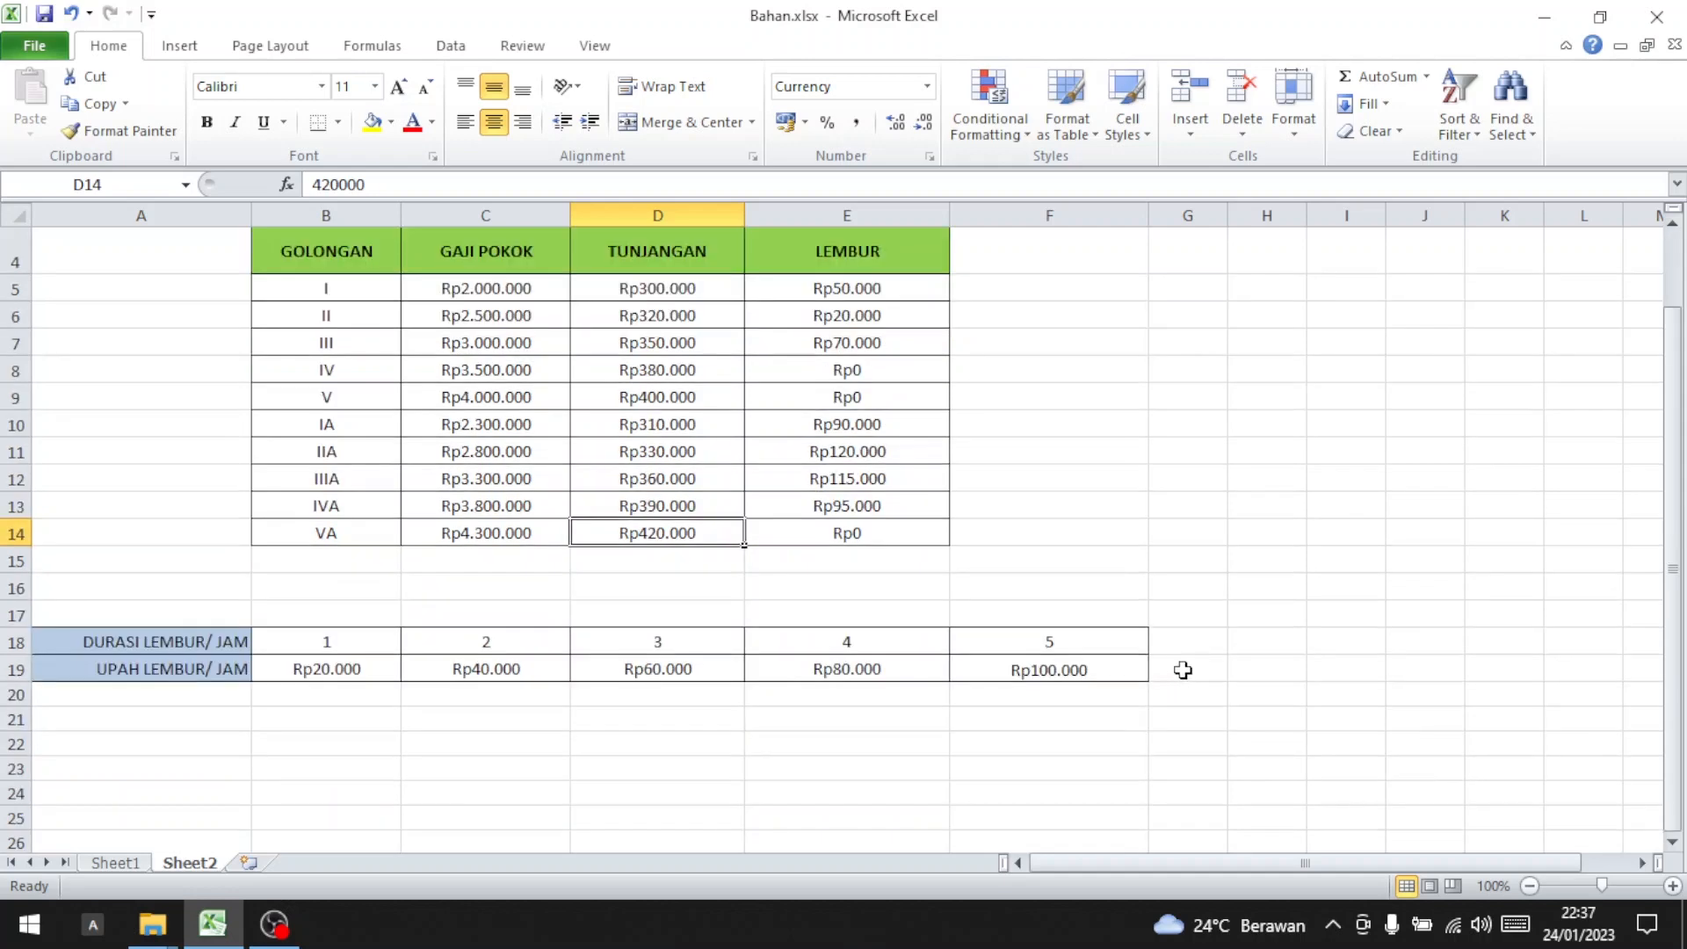
pyautogui.scroll(-1, 1220, 659)
pyautogui.scroll(1, 1256, 660)
pyautogui.click(113, 863)
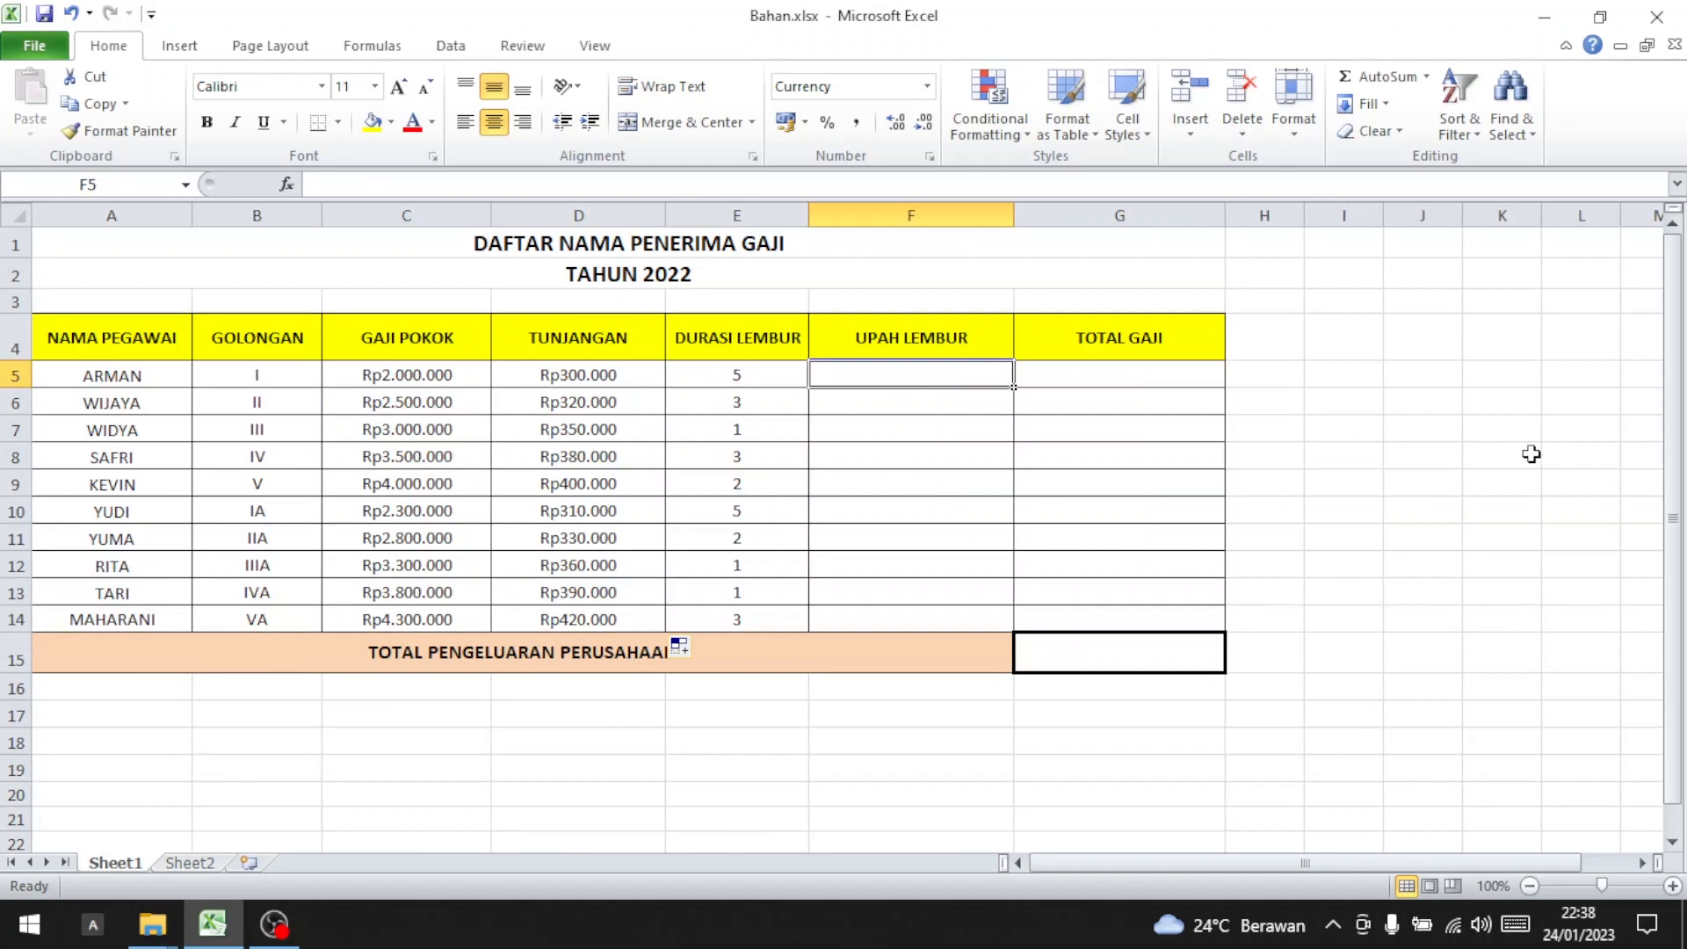
# Step: Begin an HLOOKUP formula in F5 for the first employee's UPAH LEMBUR
pyautogui.write('=')
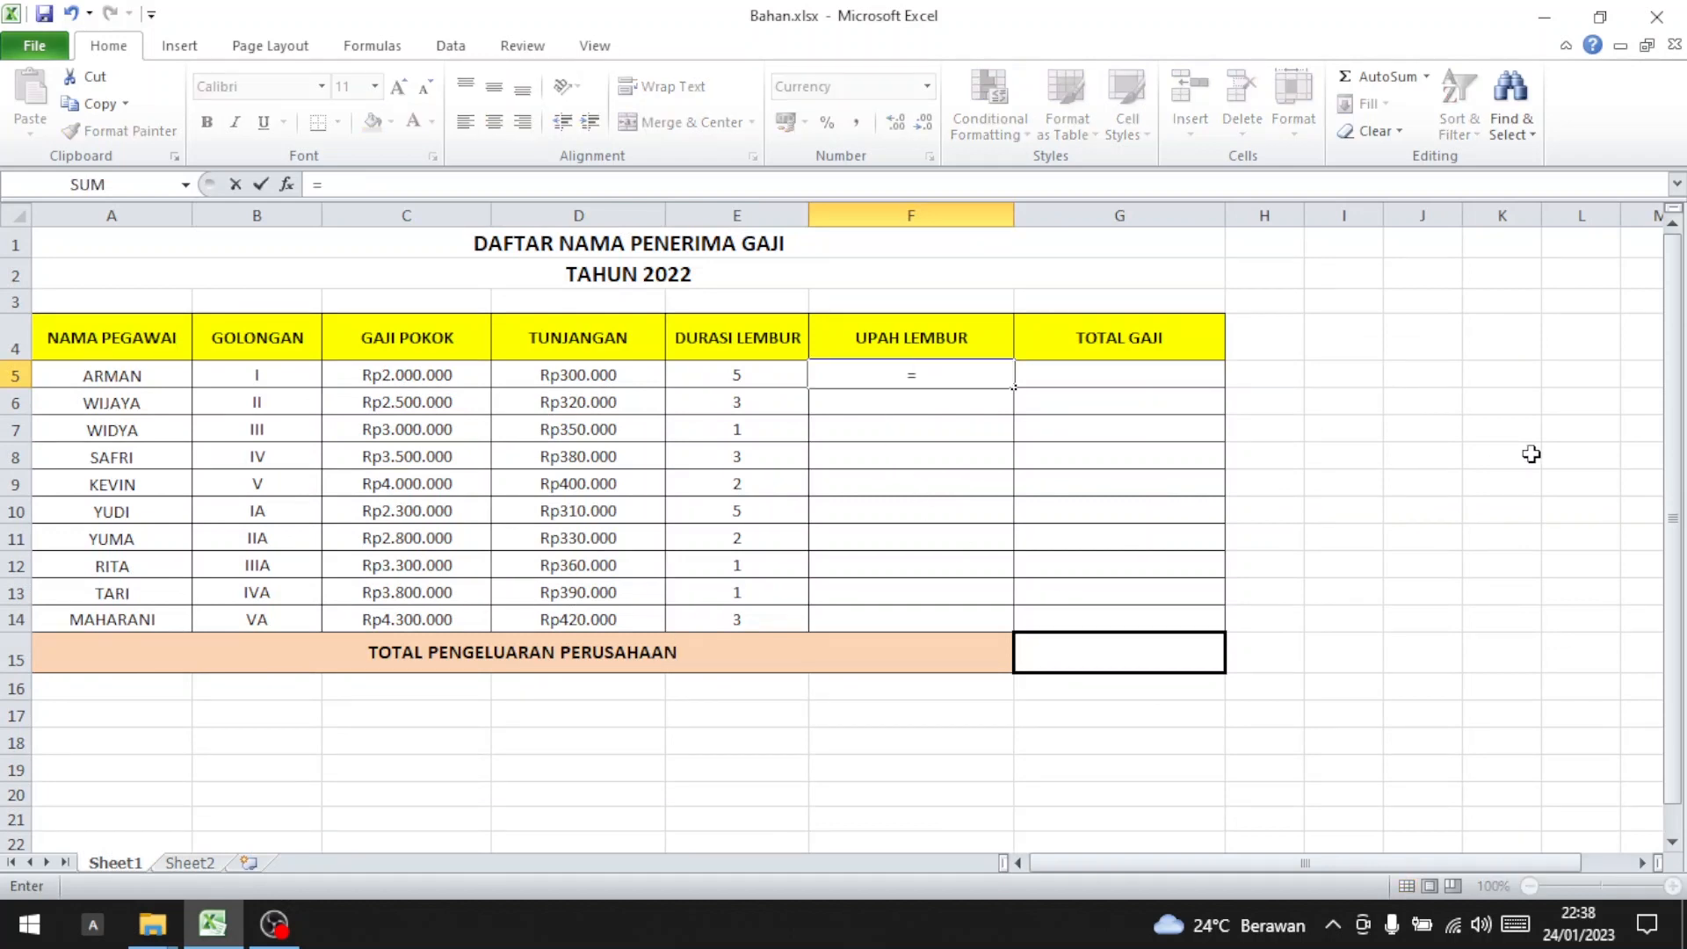
pyautogui.write('HLOOK')
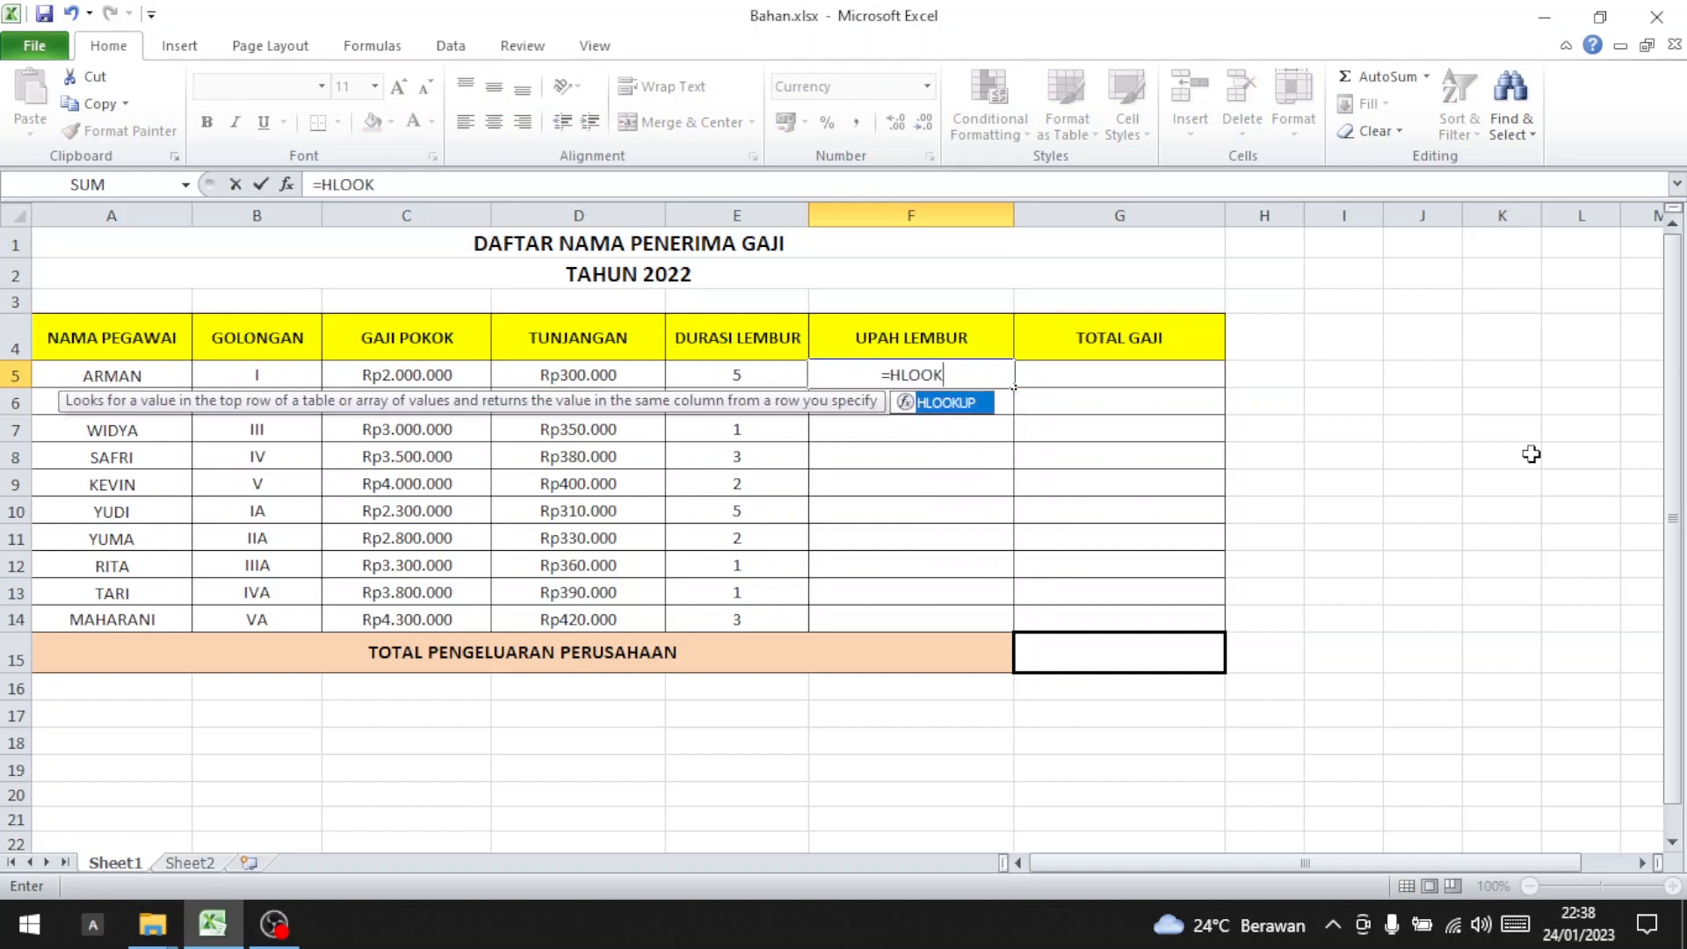
pyautogui.write('UP(')
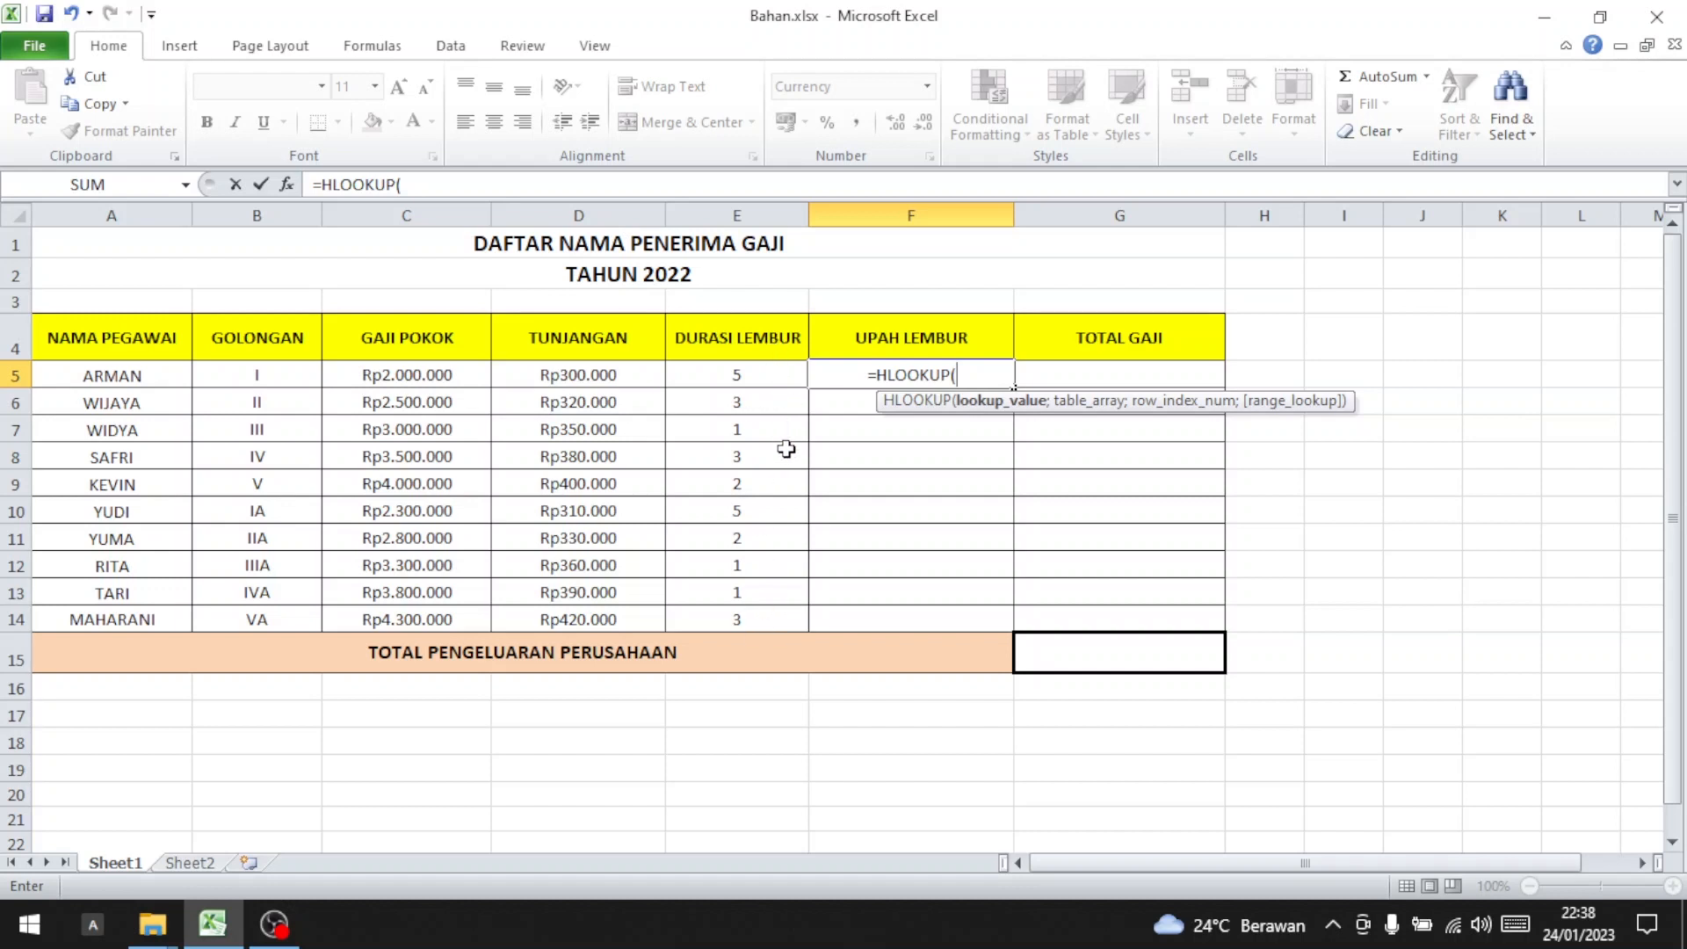
pyautogui.click(188, 865)
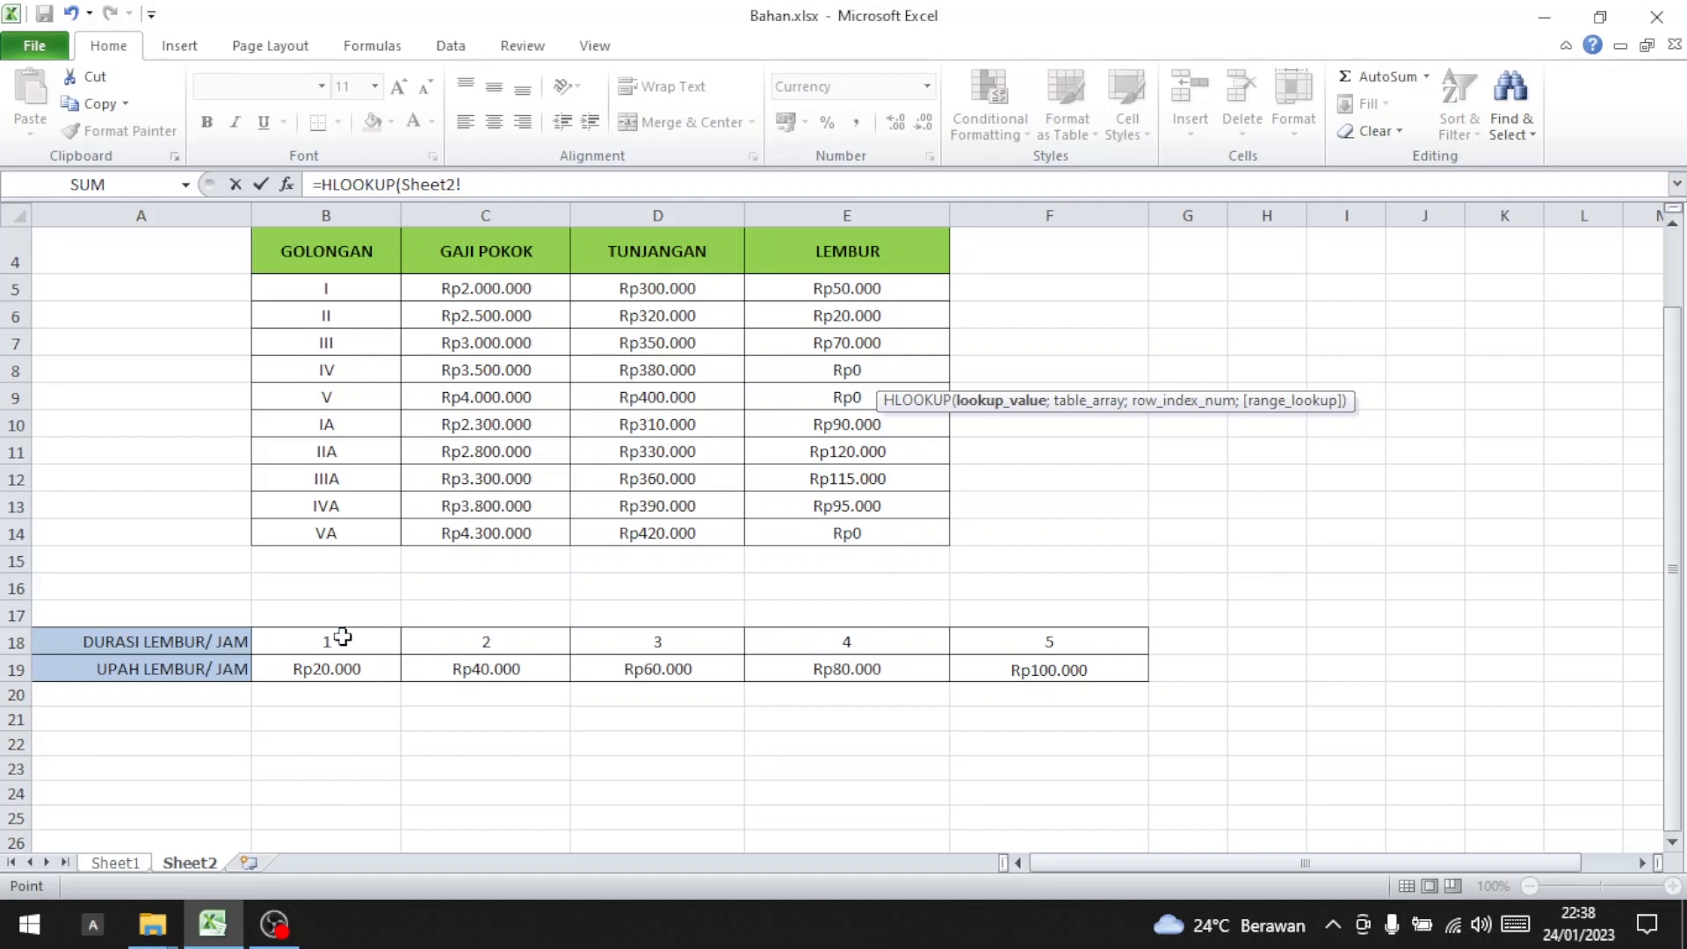
pyautogui.click(95, 865)
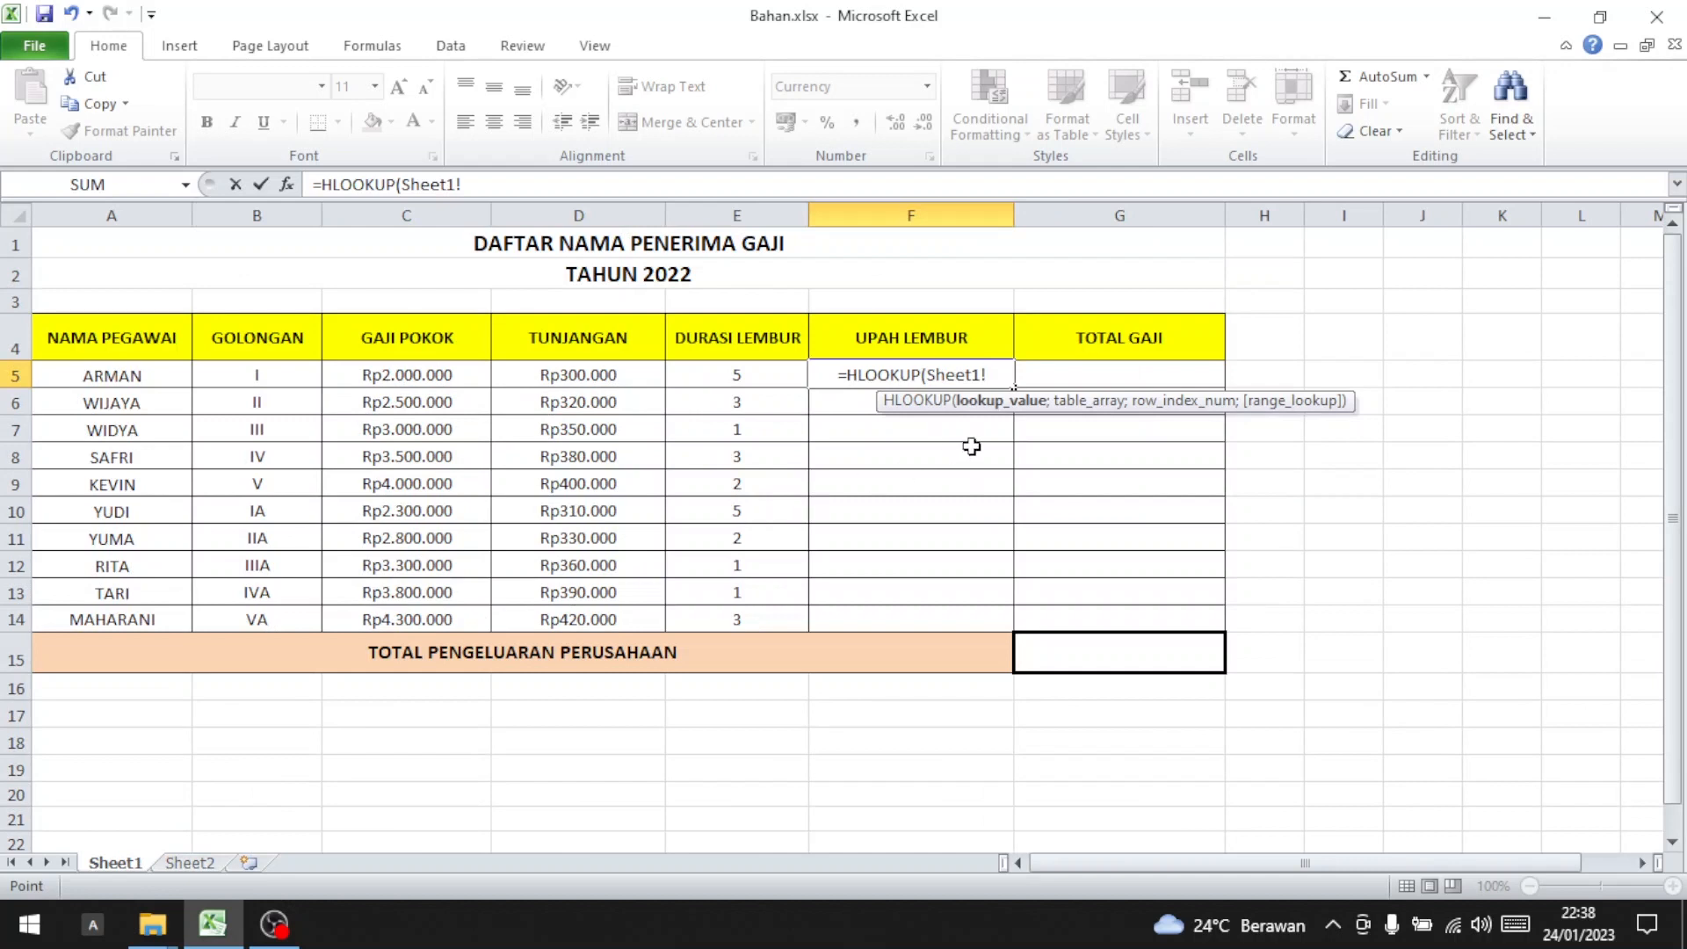
pyautogui.press('BackSpace')
pyautogui.press('BackSpace')
pyautogui.press('BackSpace')
pyautogui.press('BackSpace')
pyautogui.press('BackSpace')
pyautogui.press('BackSpace')
pyautogui.press('BackSpace')
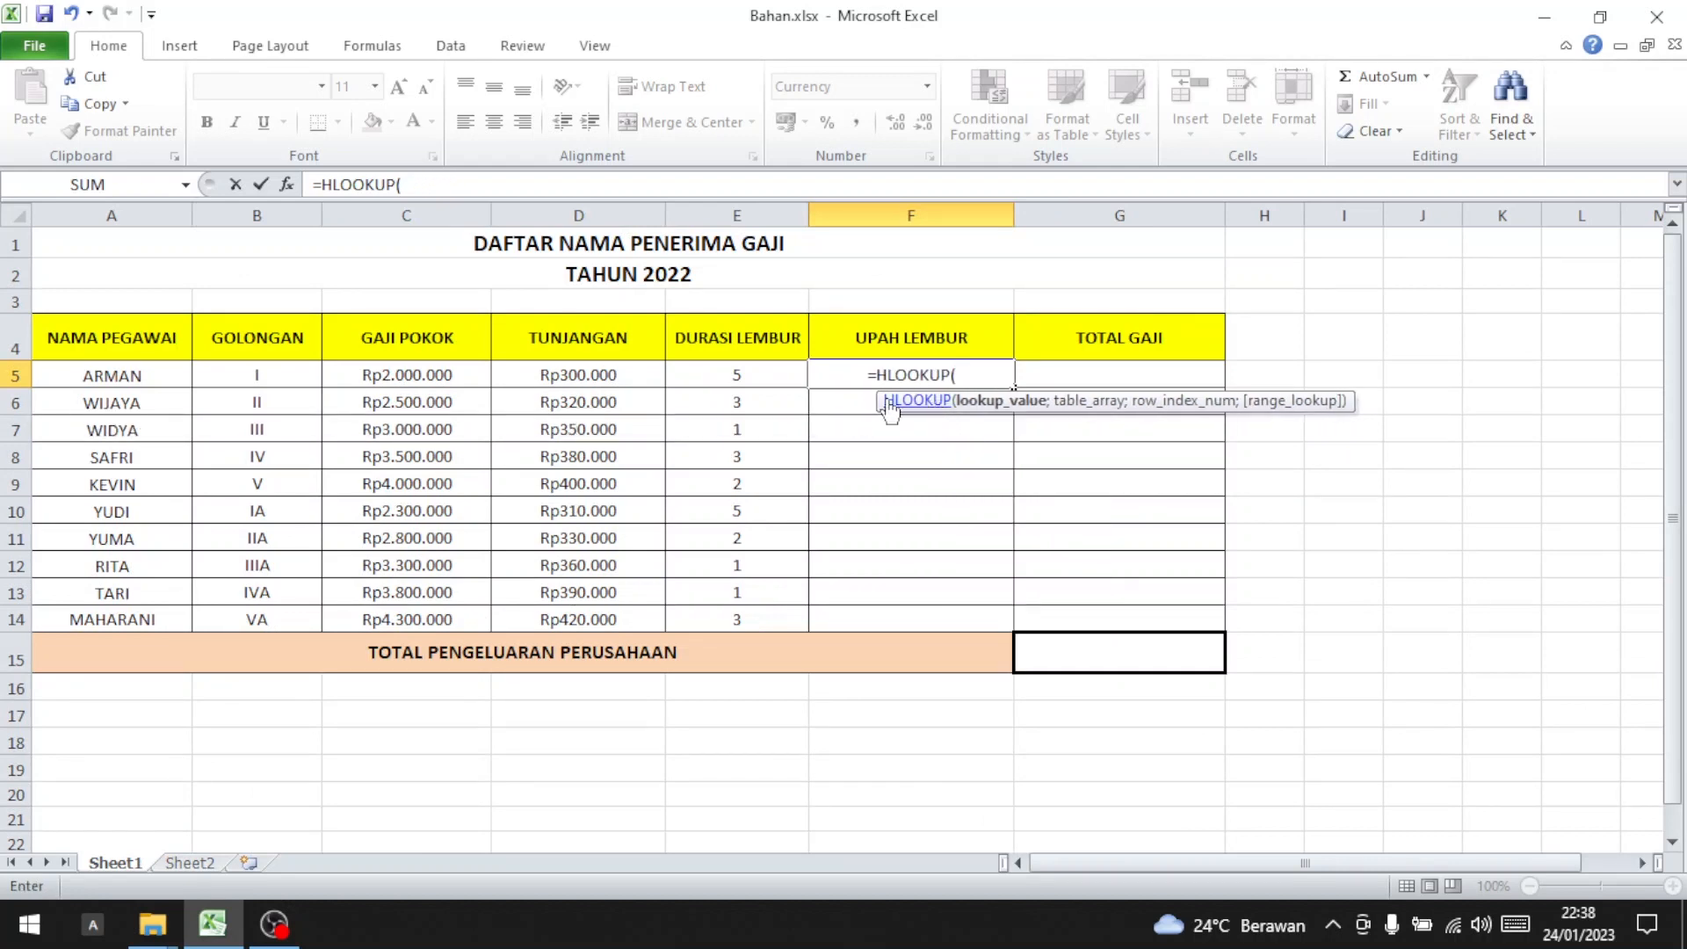
# Step: Set the HLOOKUP lookup value to Sheet1's E5 and the table array to Sheet2's absolute range $A$18:$F$19
pyautogui.click(734, 373)
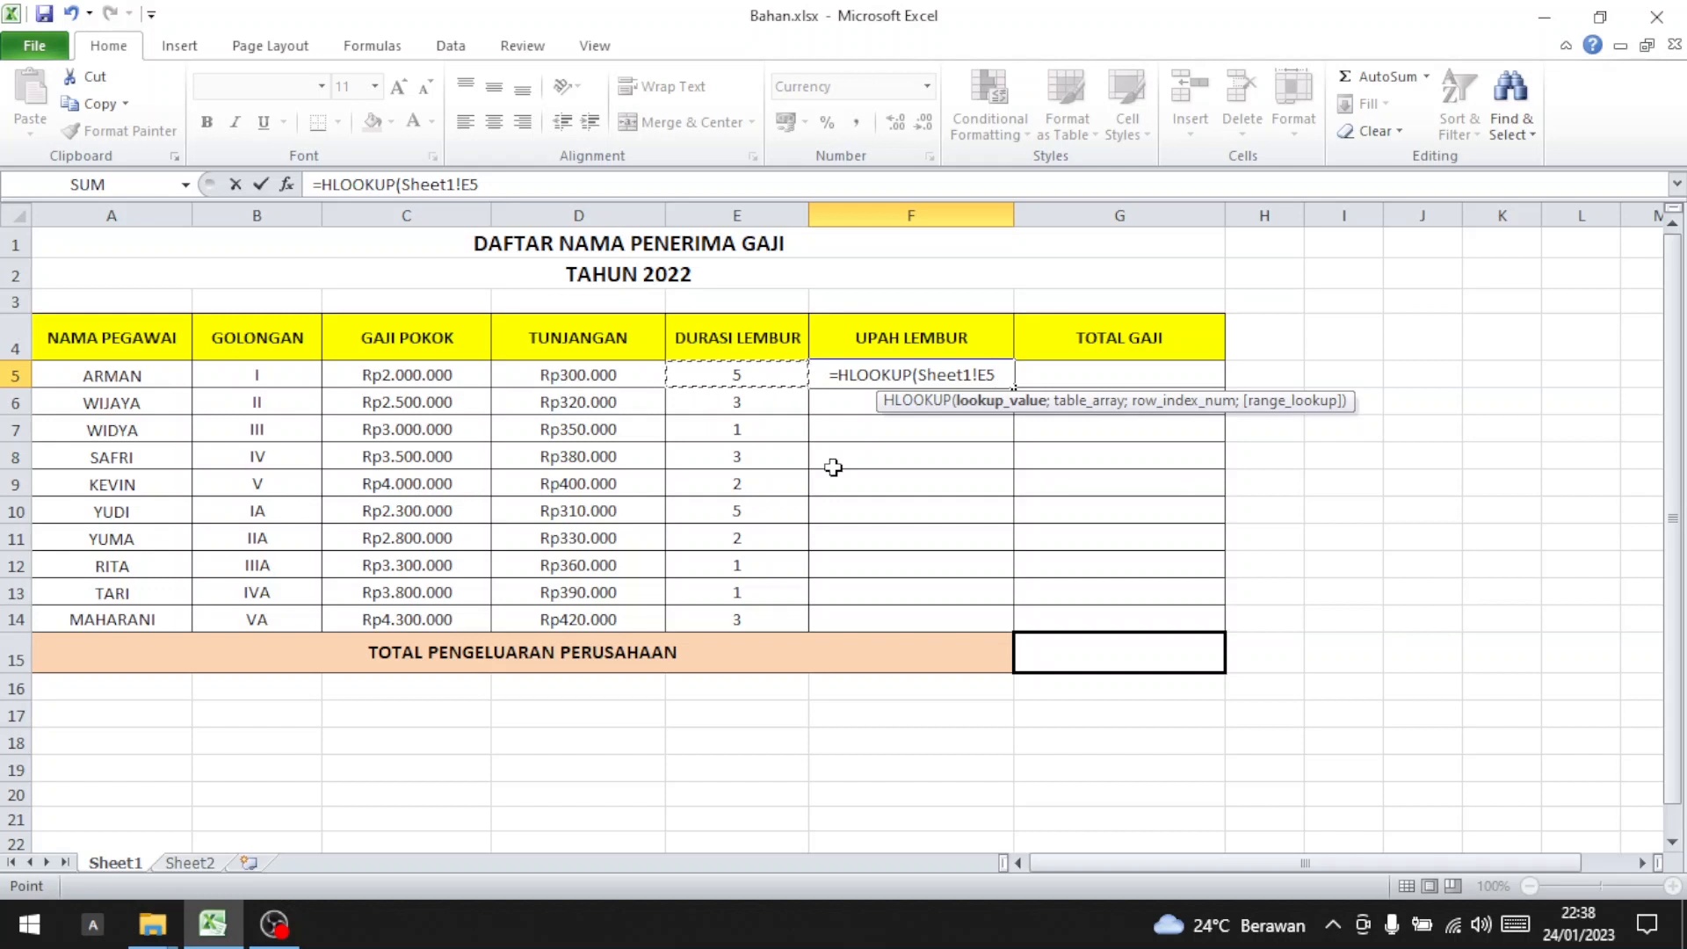
pyautogui.write(';')
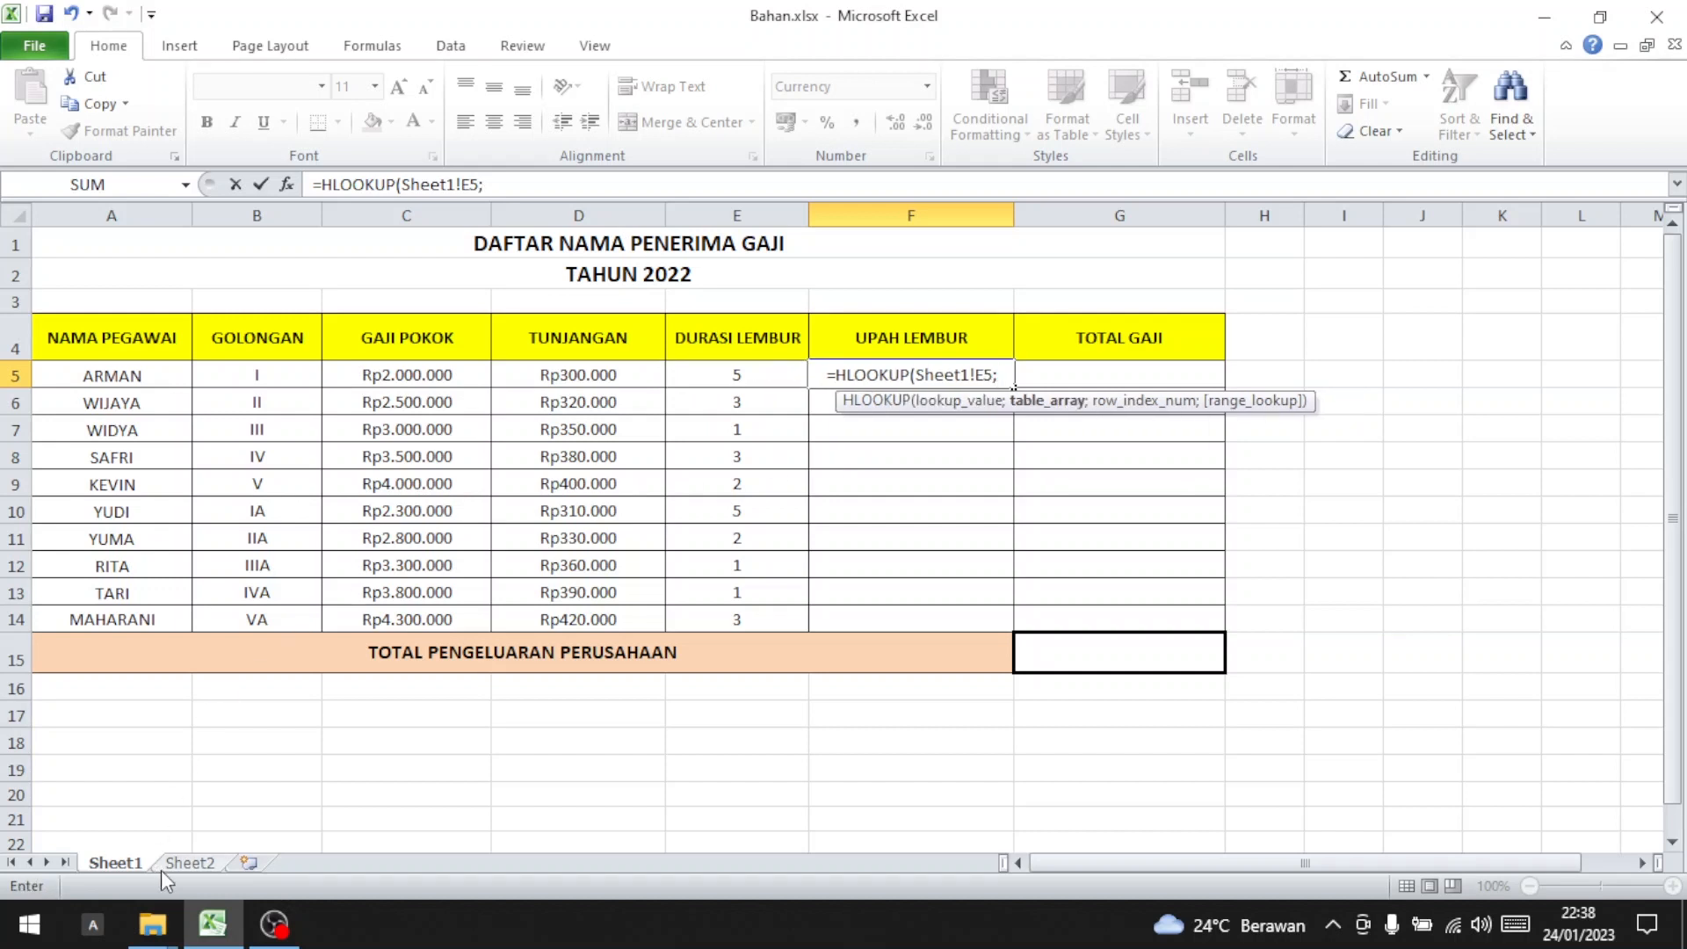
pyautogui.click(193, 862)
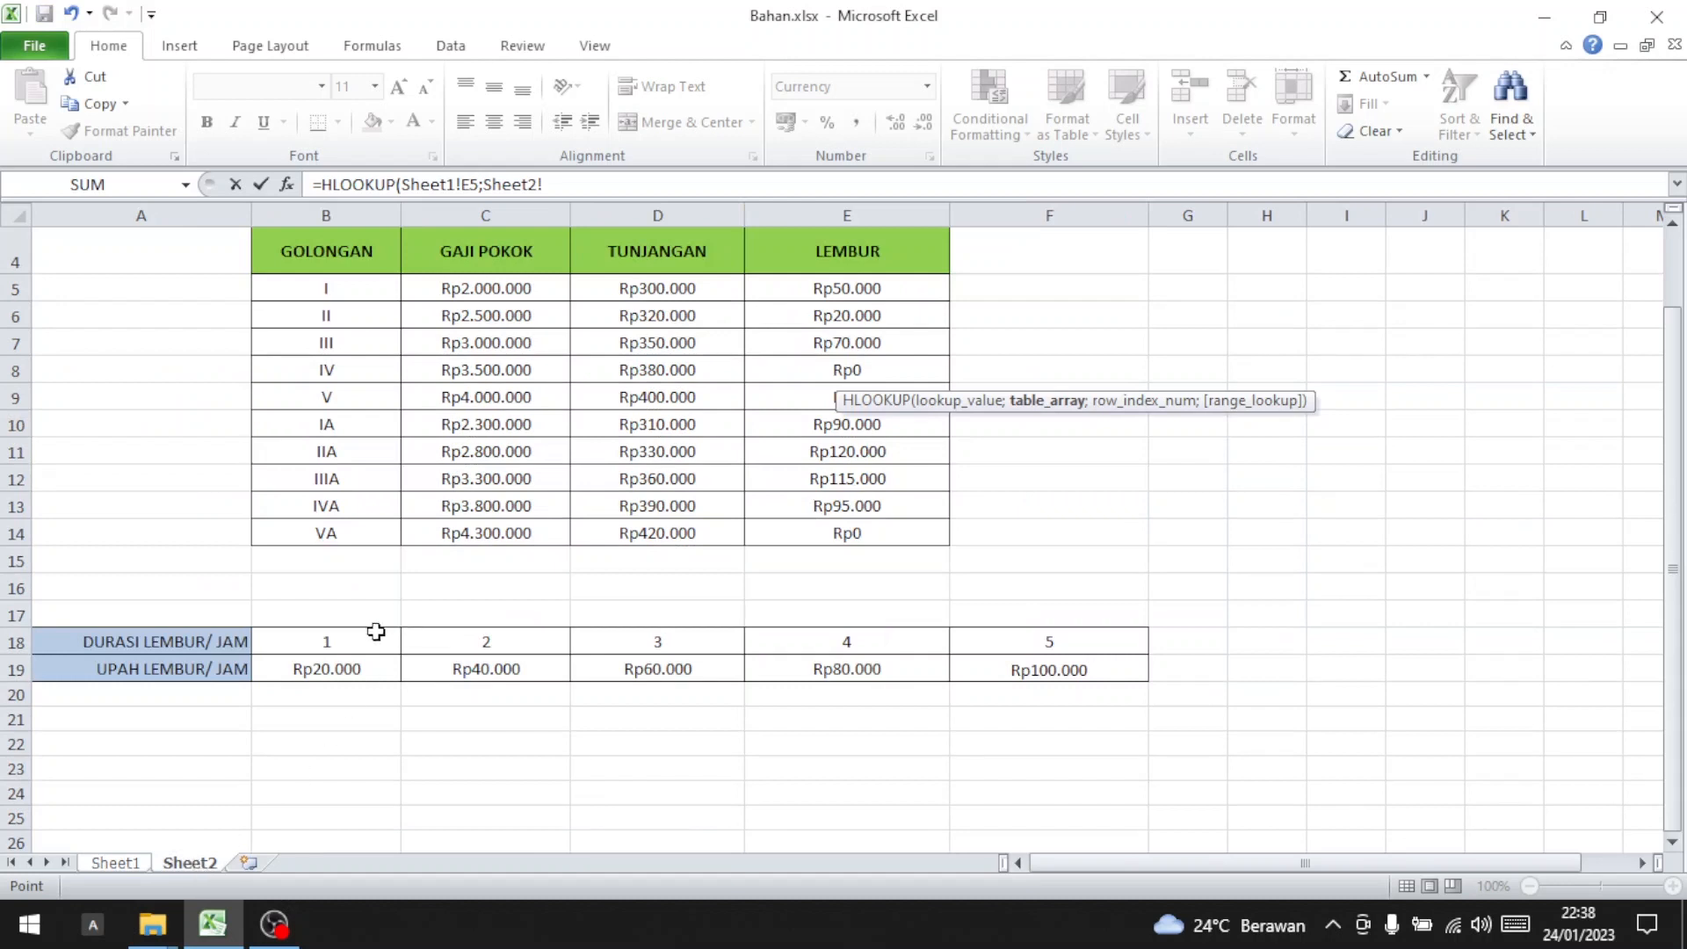
pyautogui.moveTo(131, 648); pyautogui.dragTo(1052, 657)
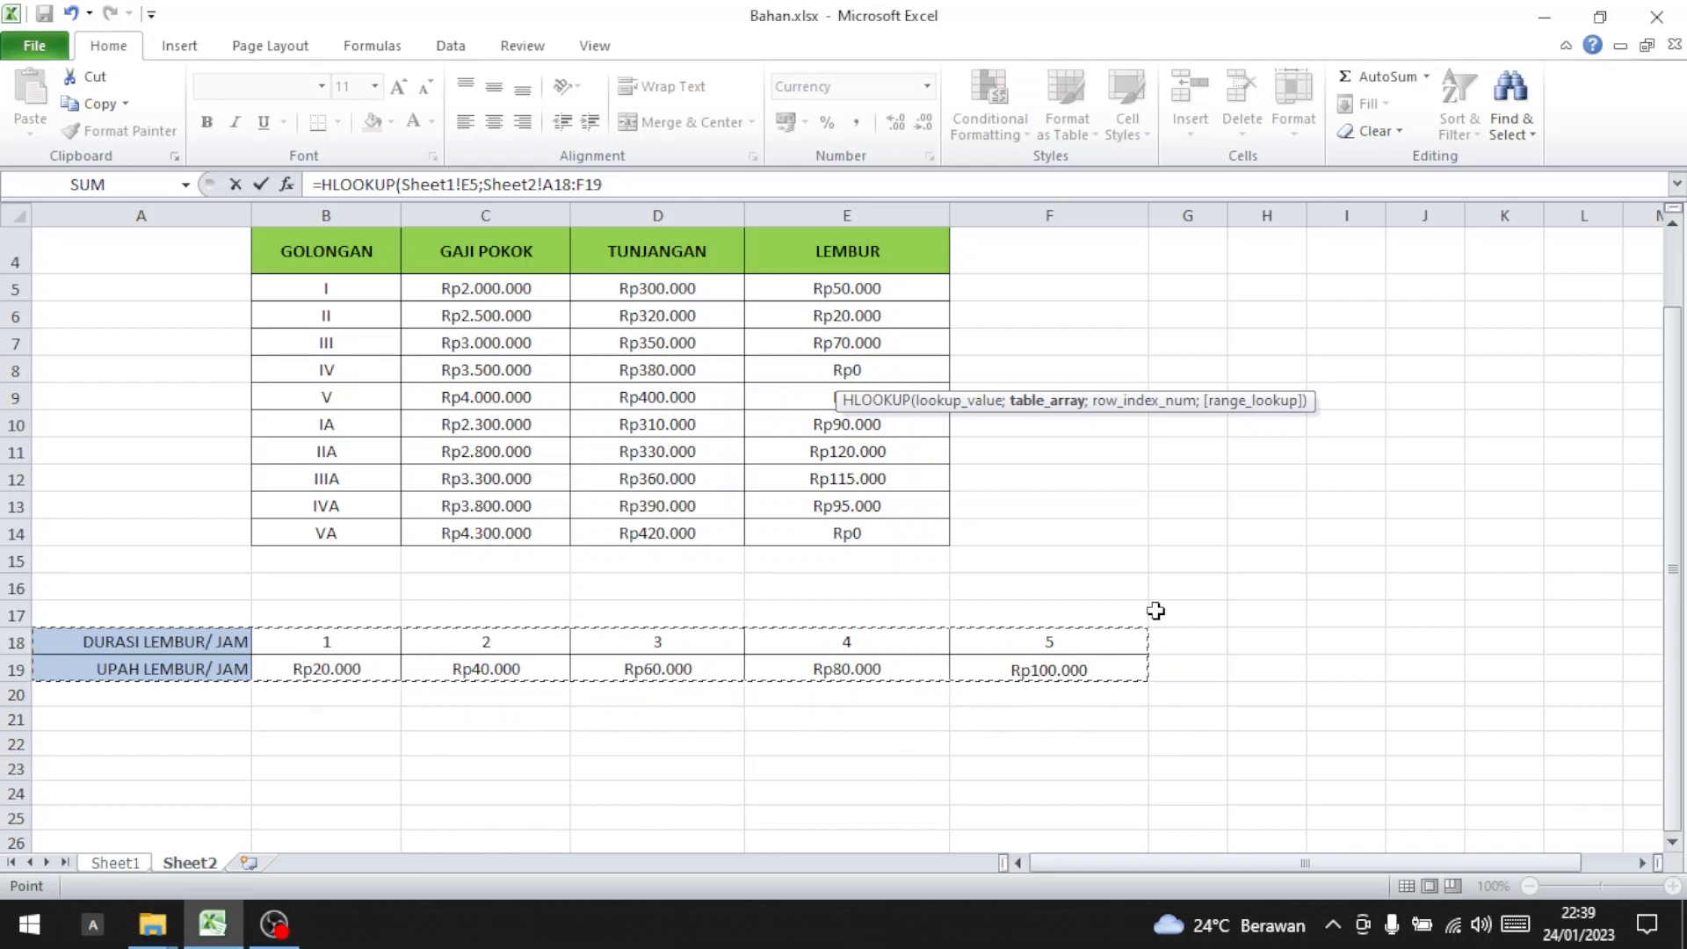
pyautogui.press('F4')
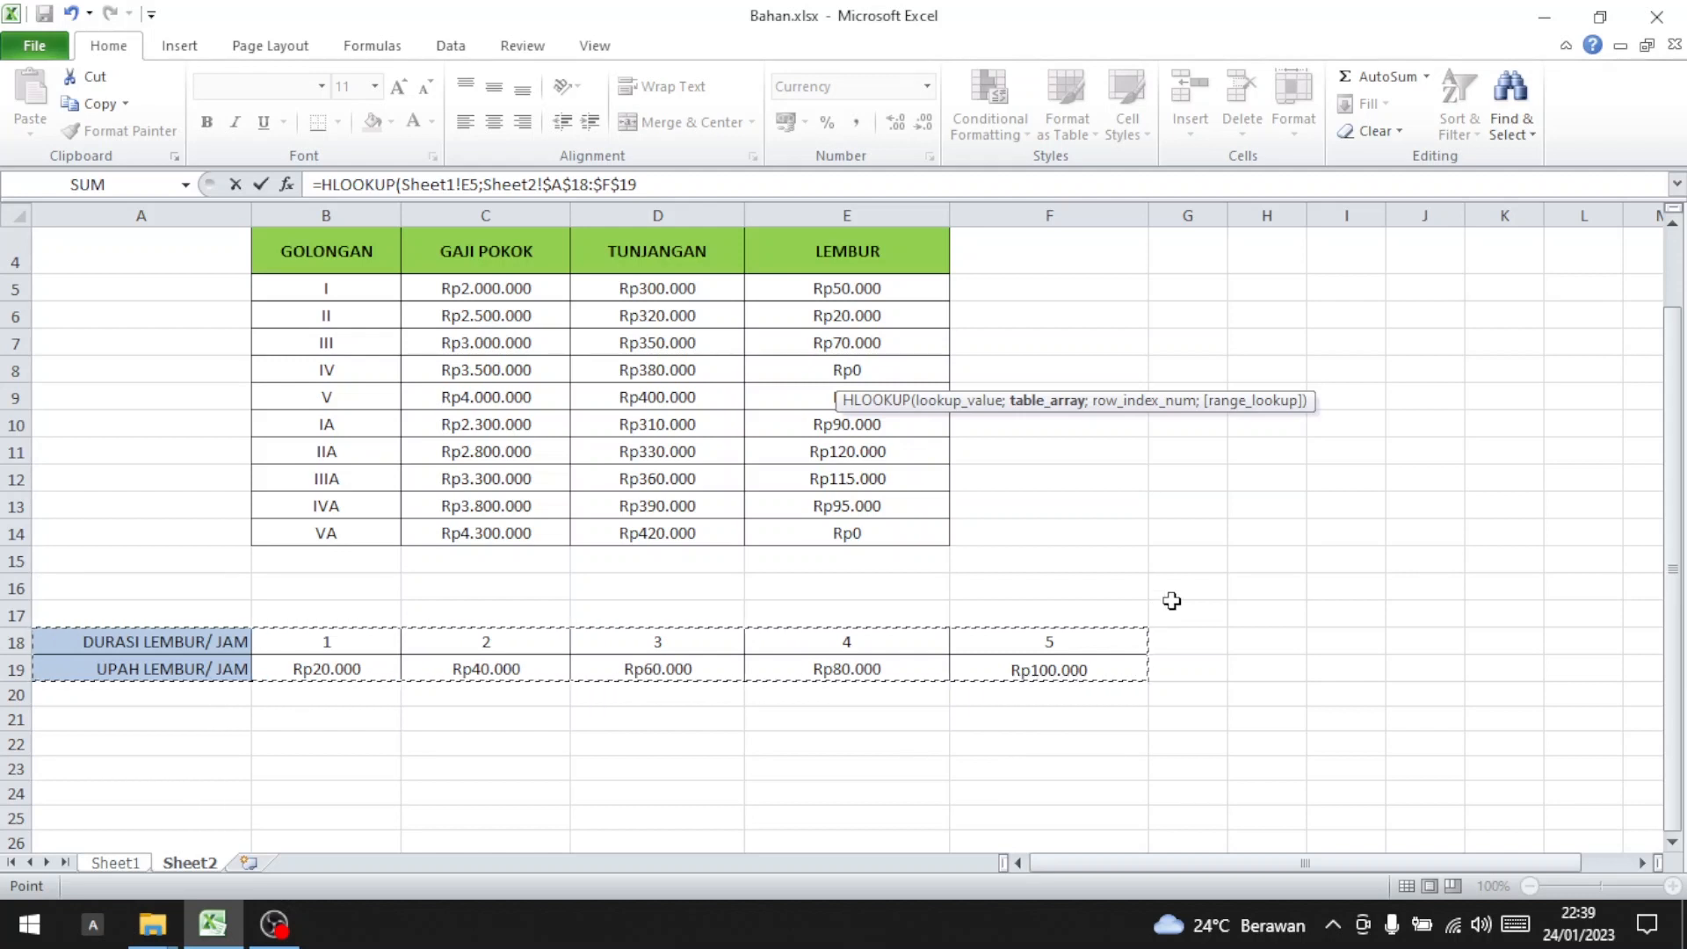
# Step: Set the row index to 2 and the range lookup to 0, and complete the UPAH LEMBUR formula in F5
pyautogui.write(';2')
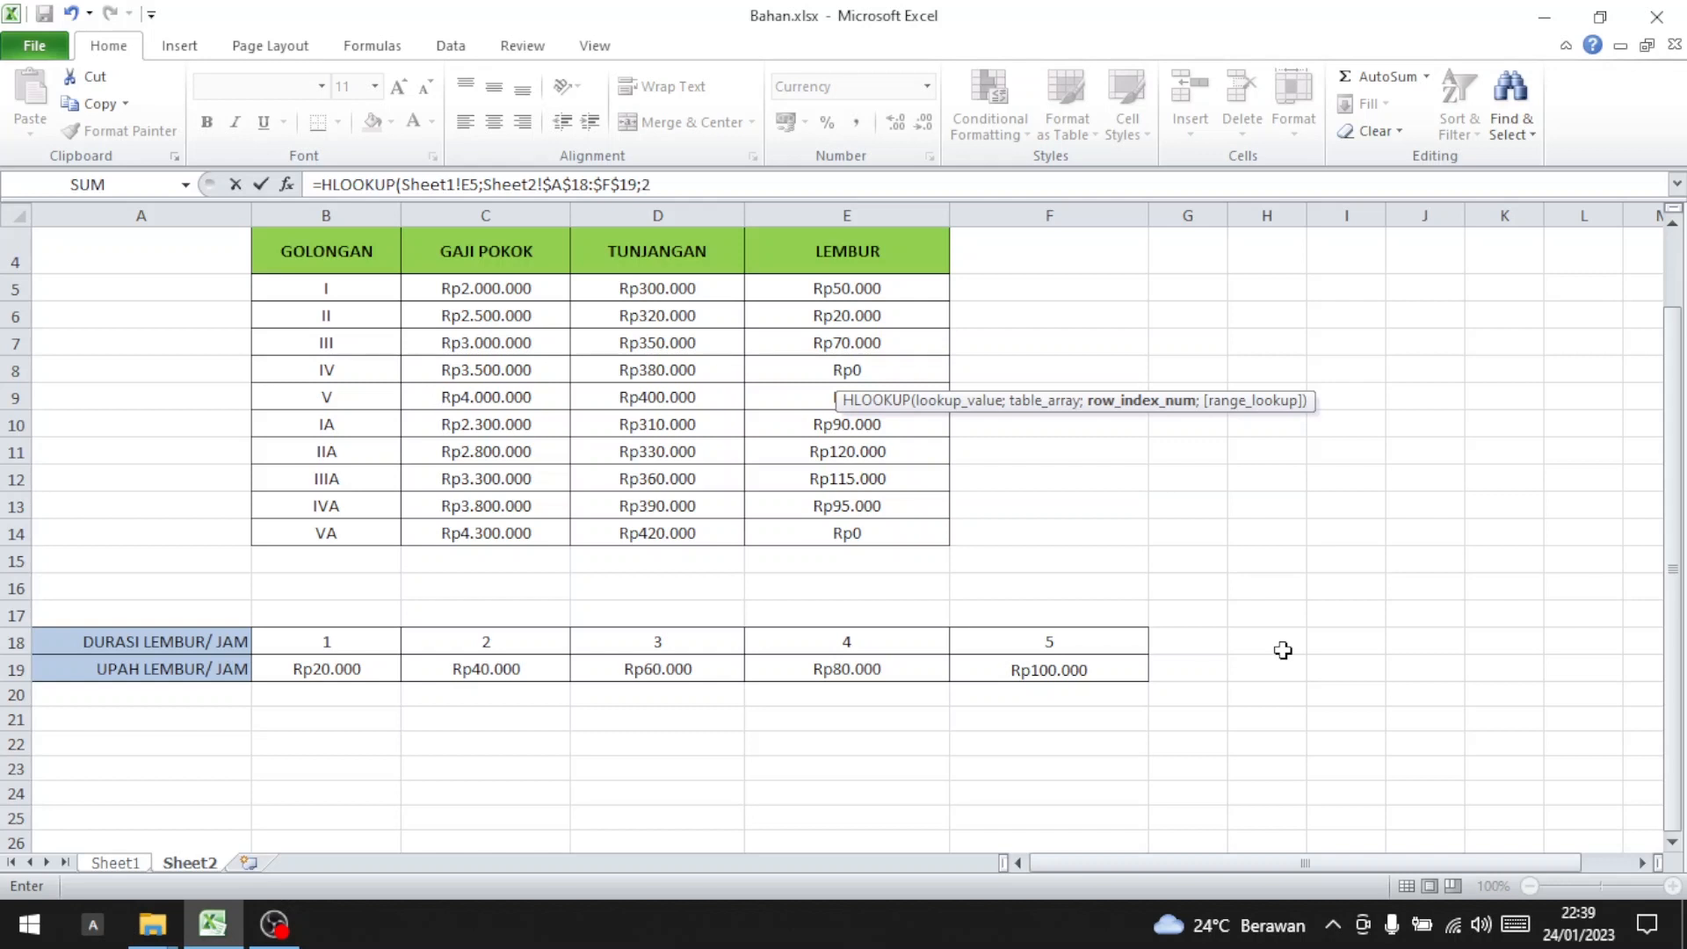
pyautogui.write(';')
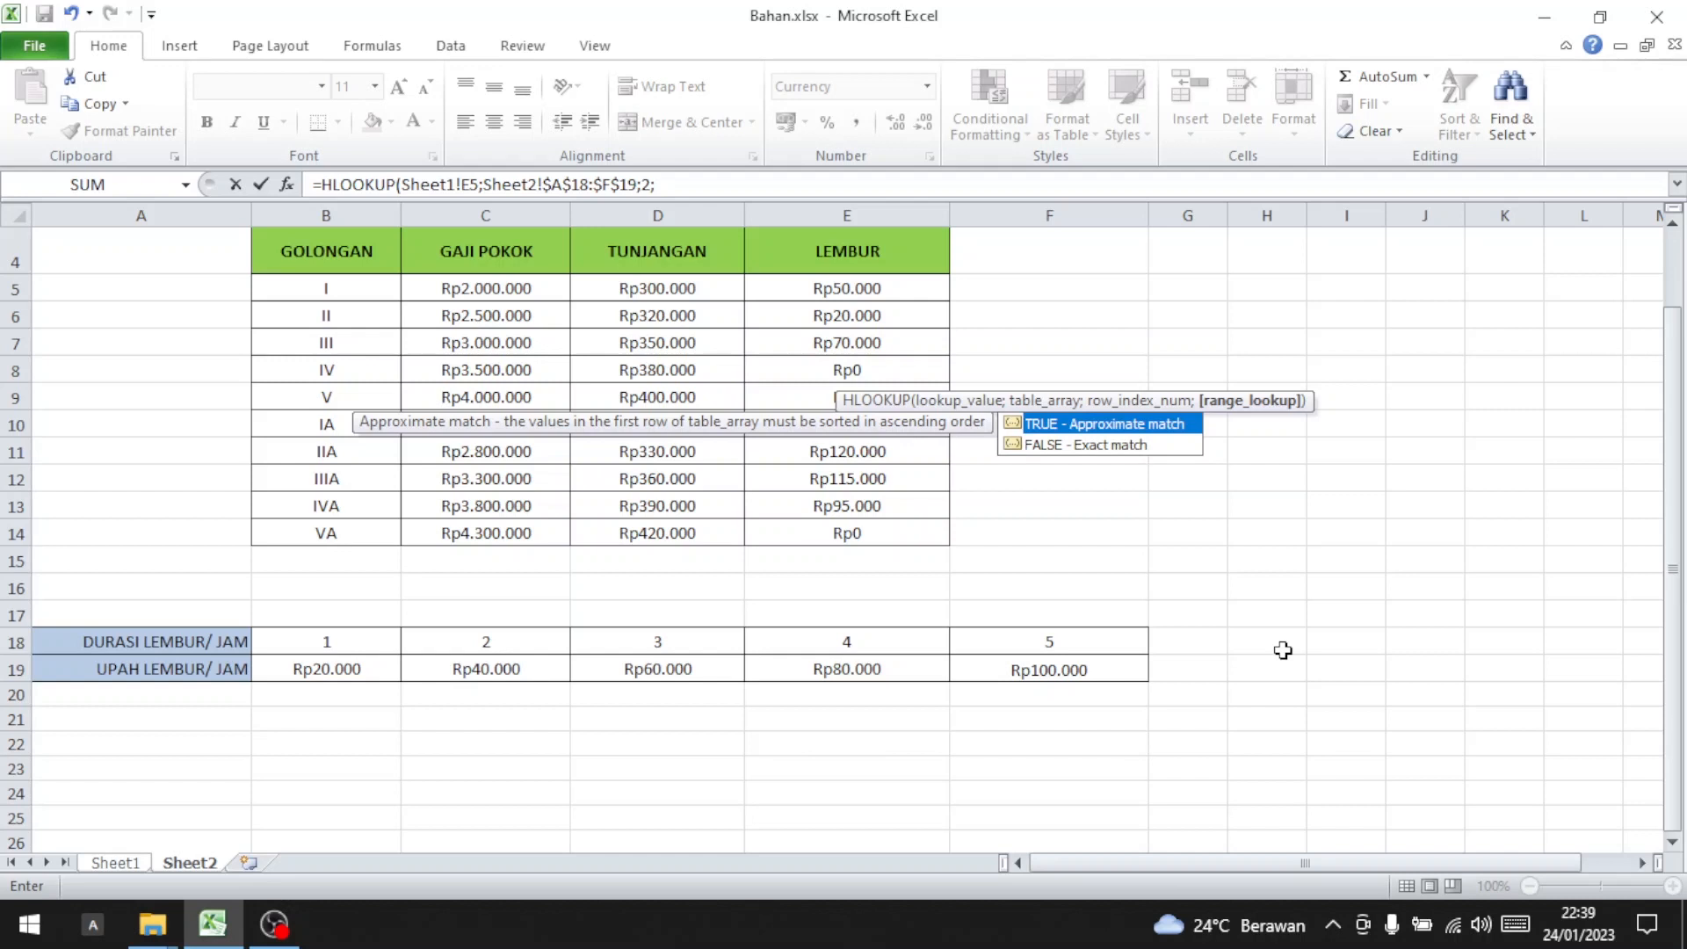
pyautogui.write('0')
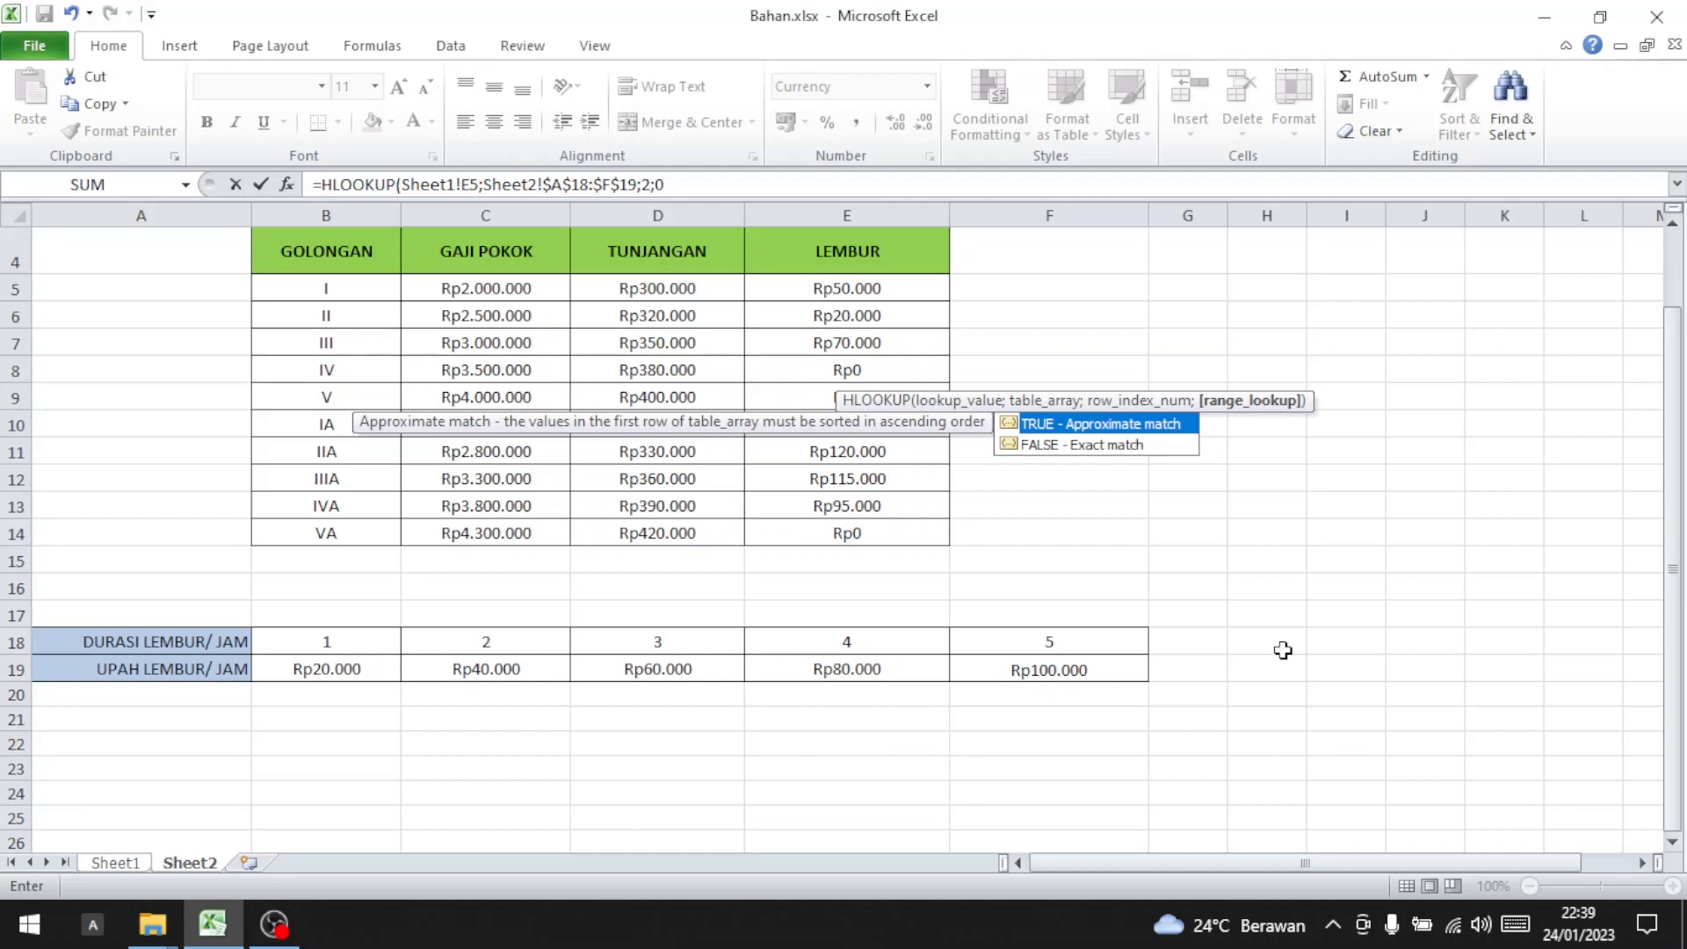
pyautogui.write(')')
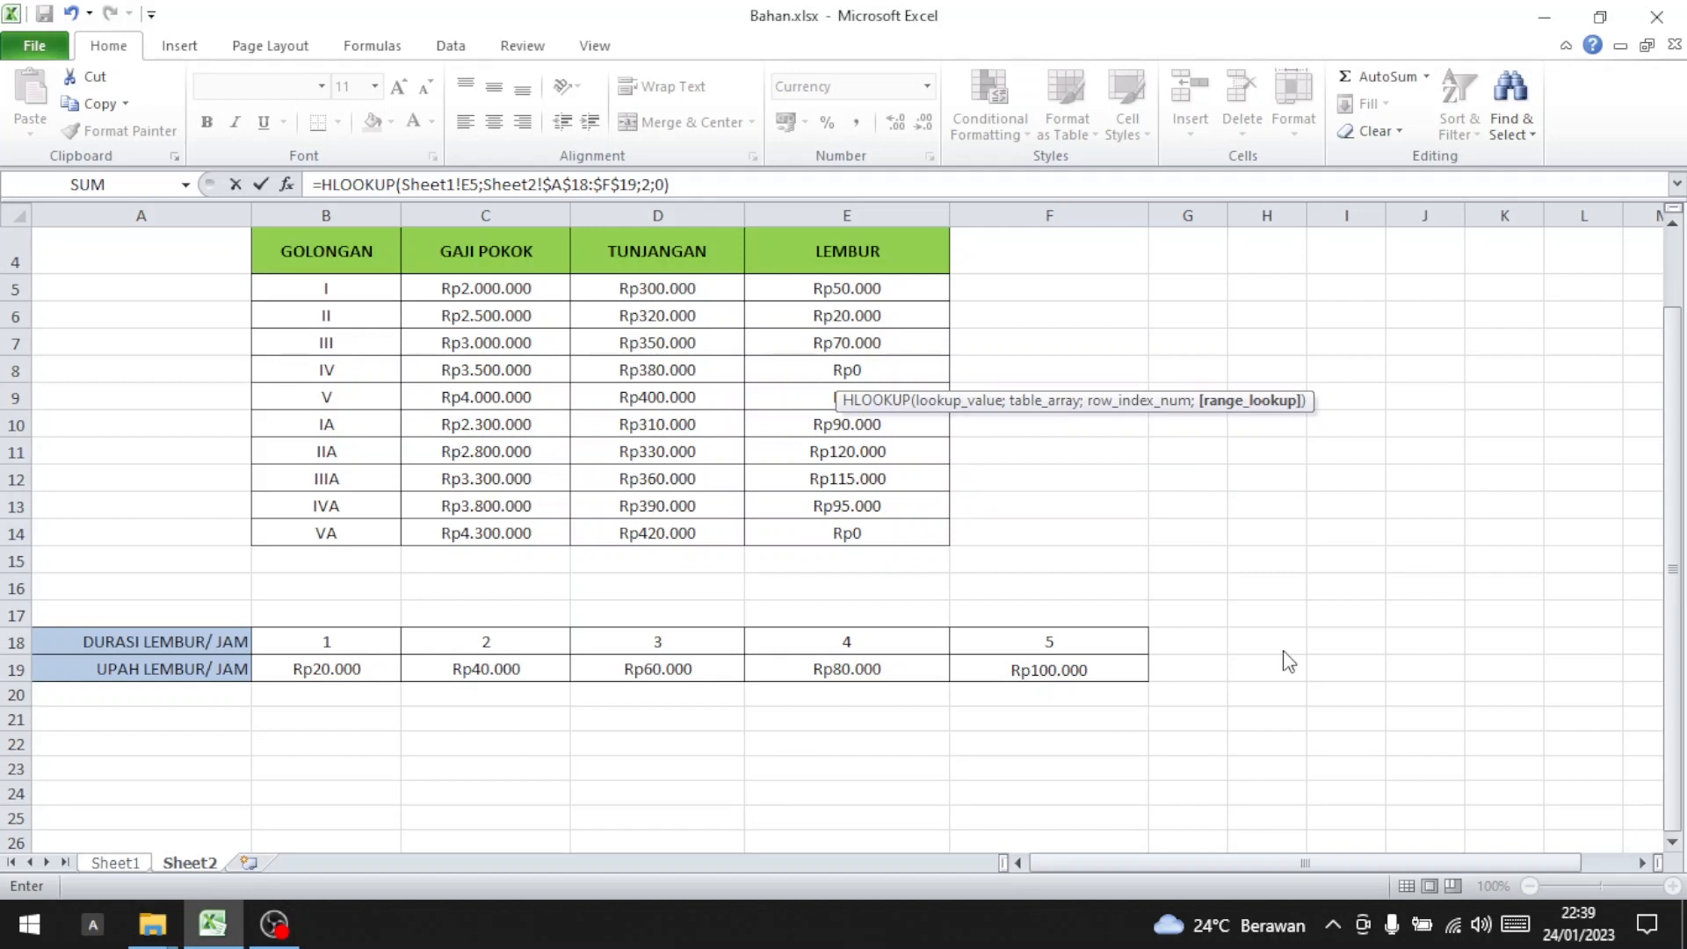
pyautogui.press('Return')
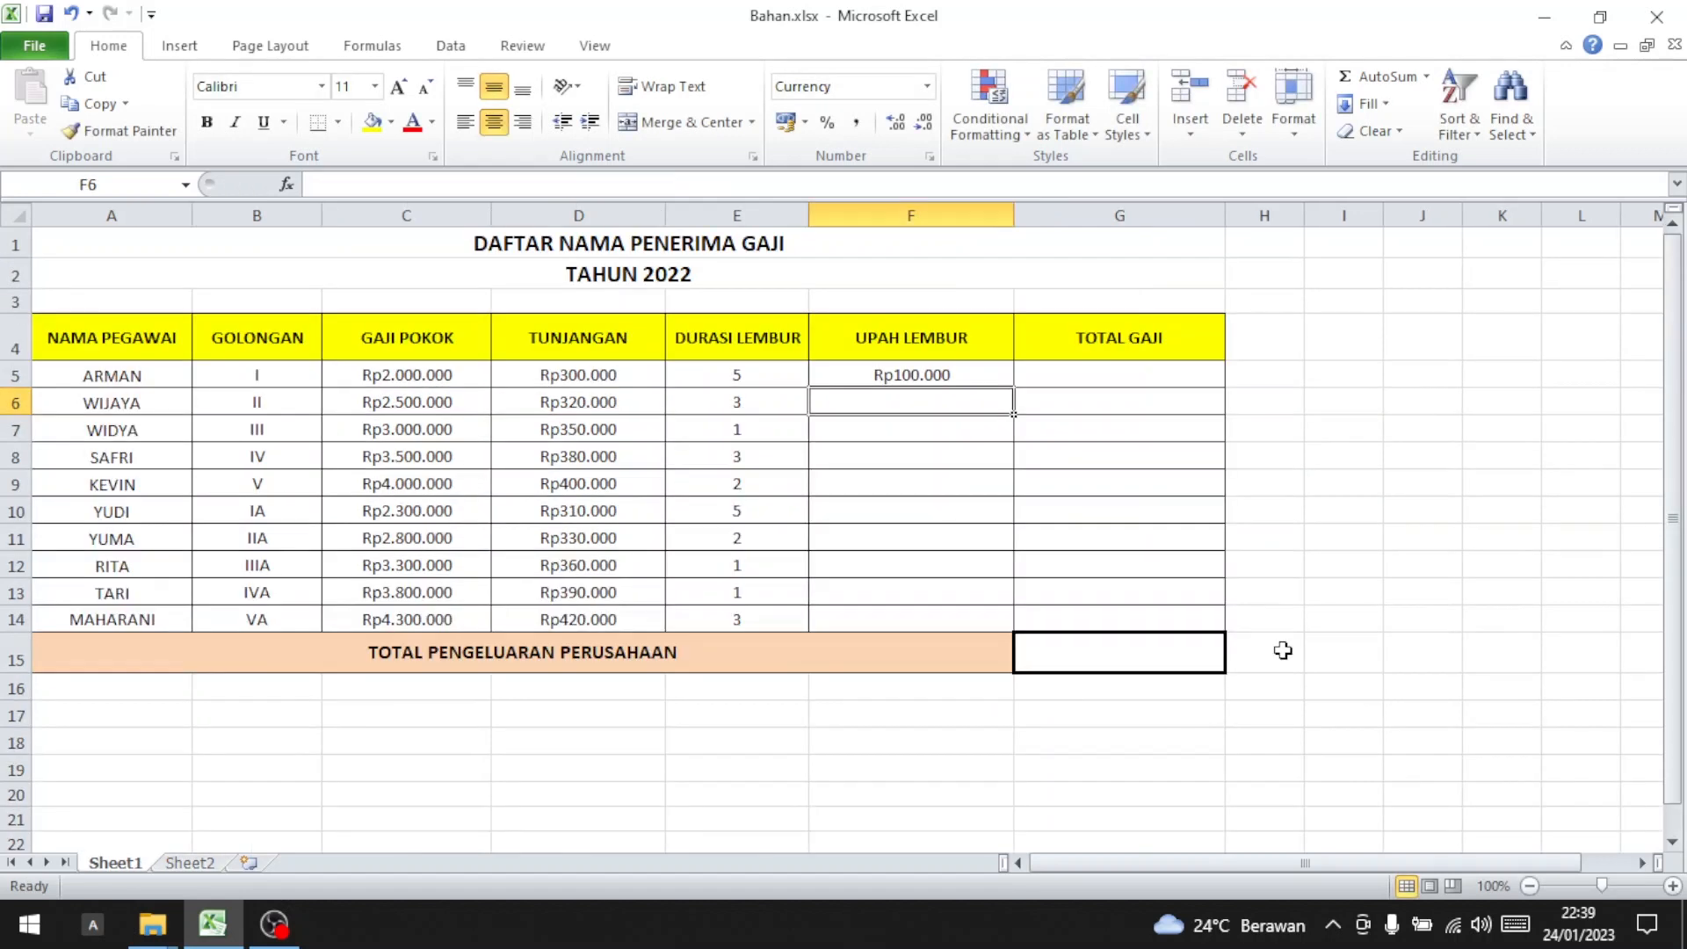
# Step: Fill the UPAH LEMBUR formula from F5 down to F14
pyautogui.click(954, 373)
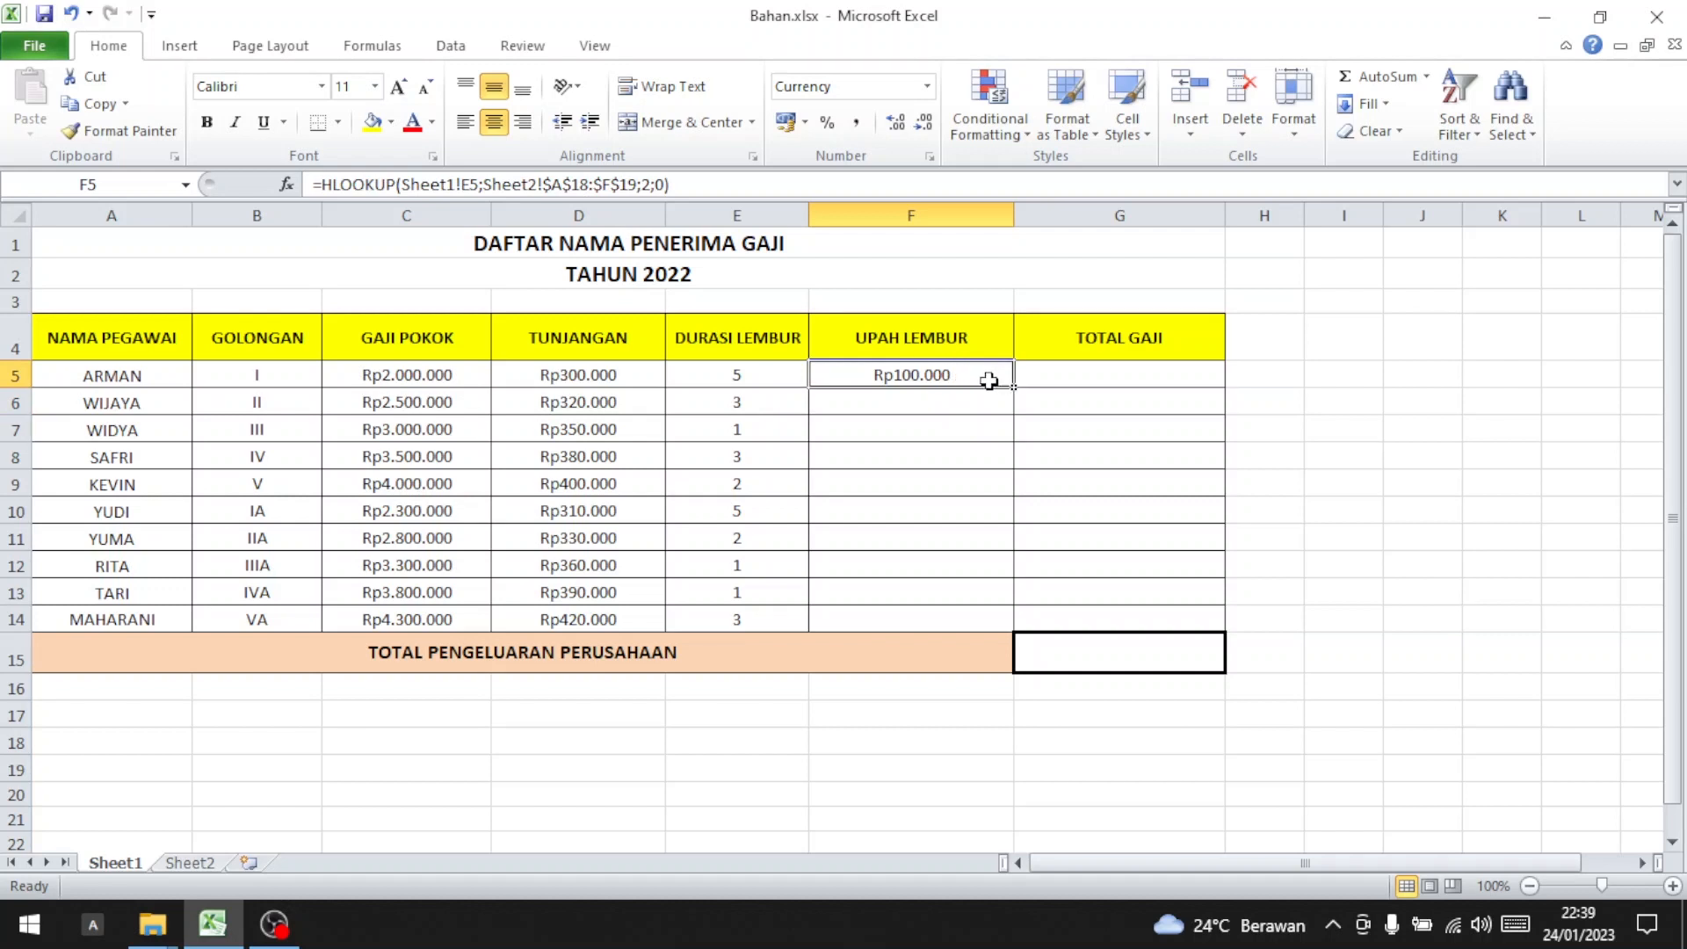
pyautogui.click(969, 376)
pyautogui.moveTo(1015, 387); pyautogui.dragTo(1018, 636)
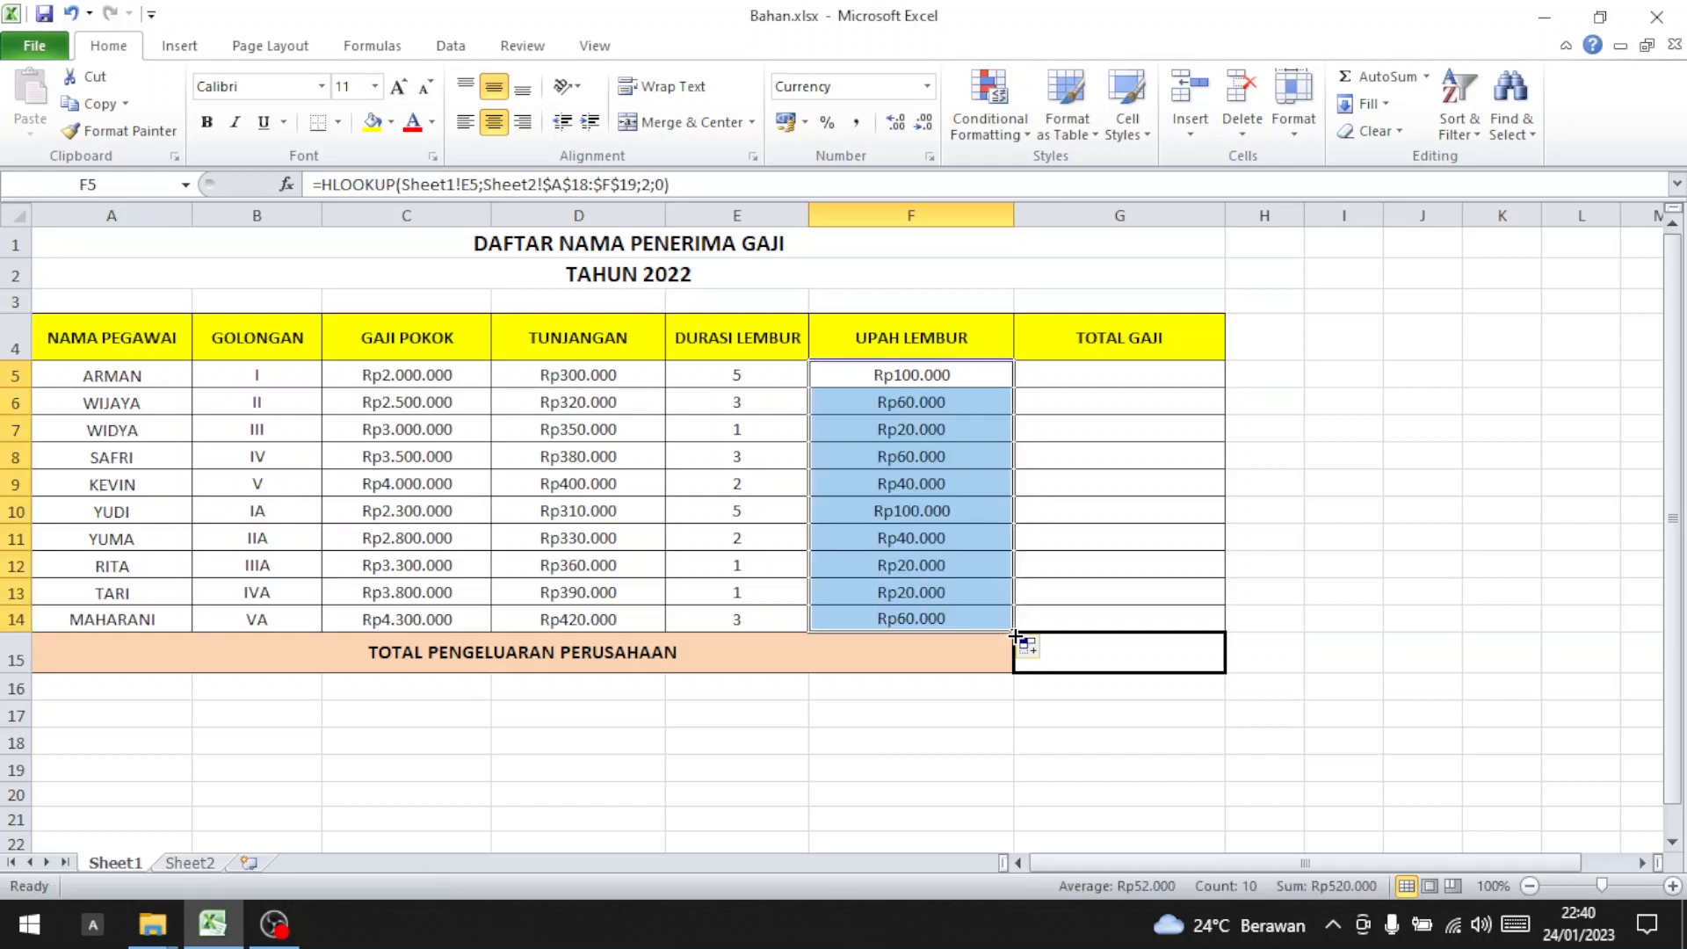
pyautogui.click(1057, 468)
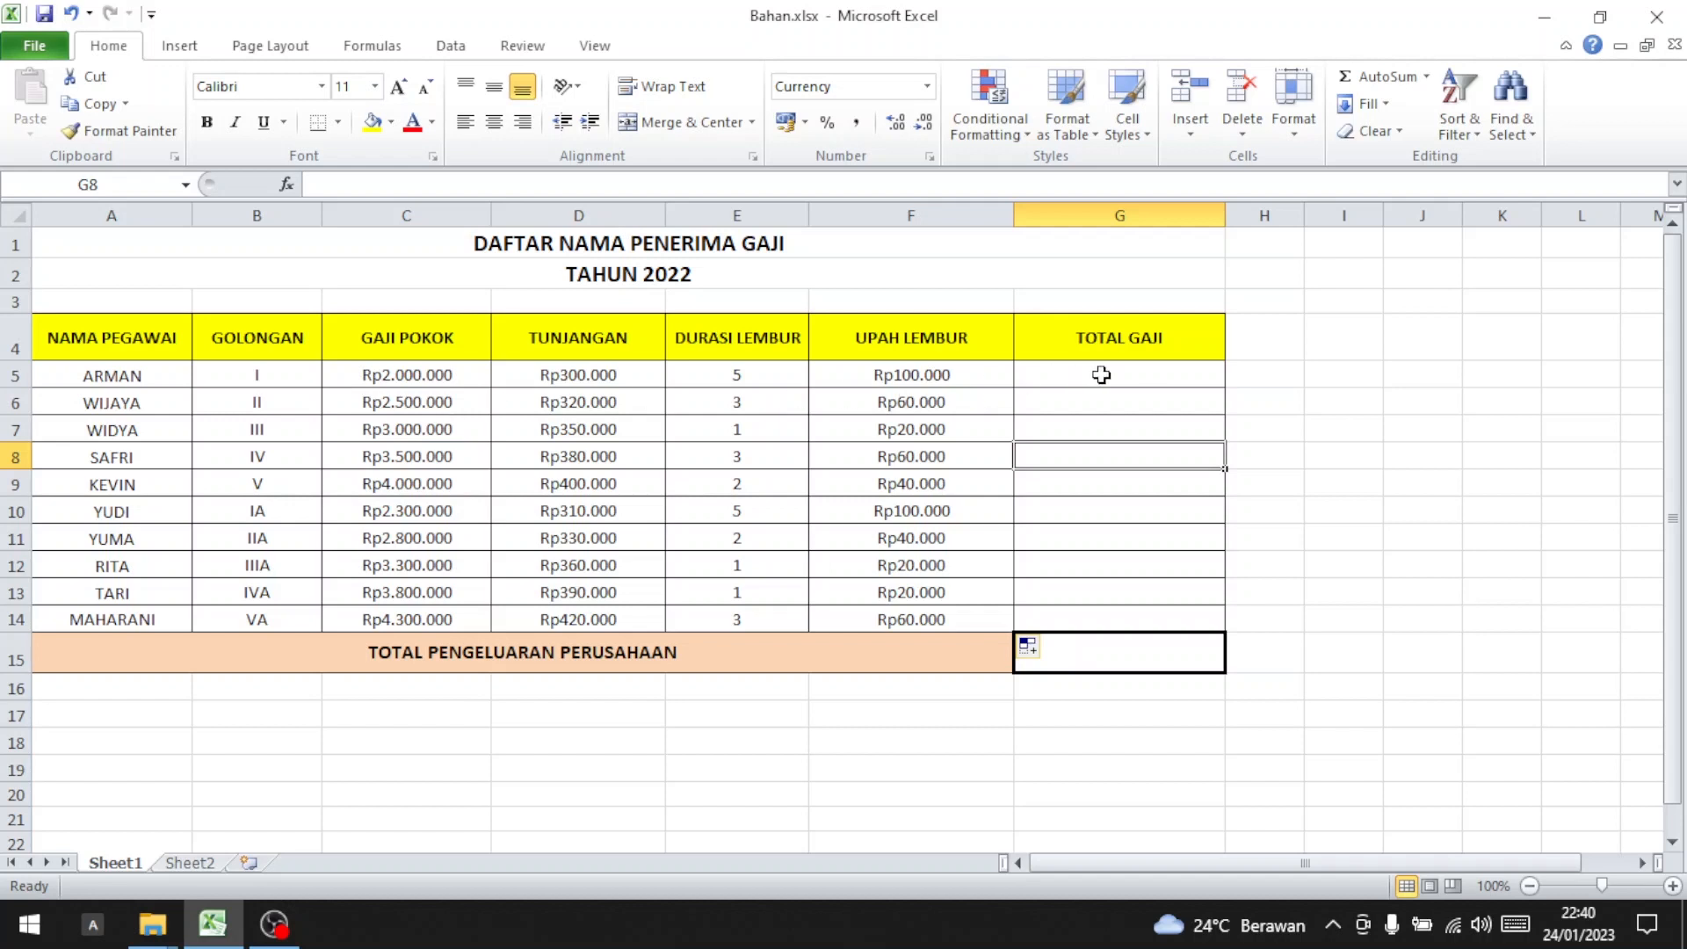
pyautogui.click(1144, 367)
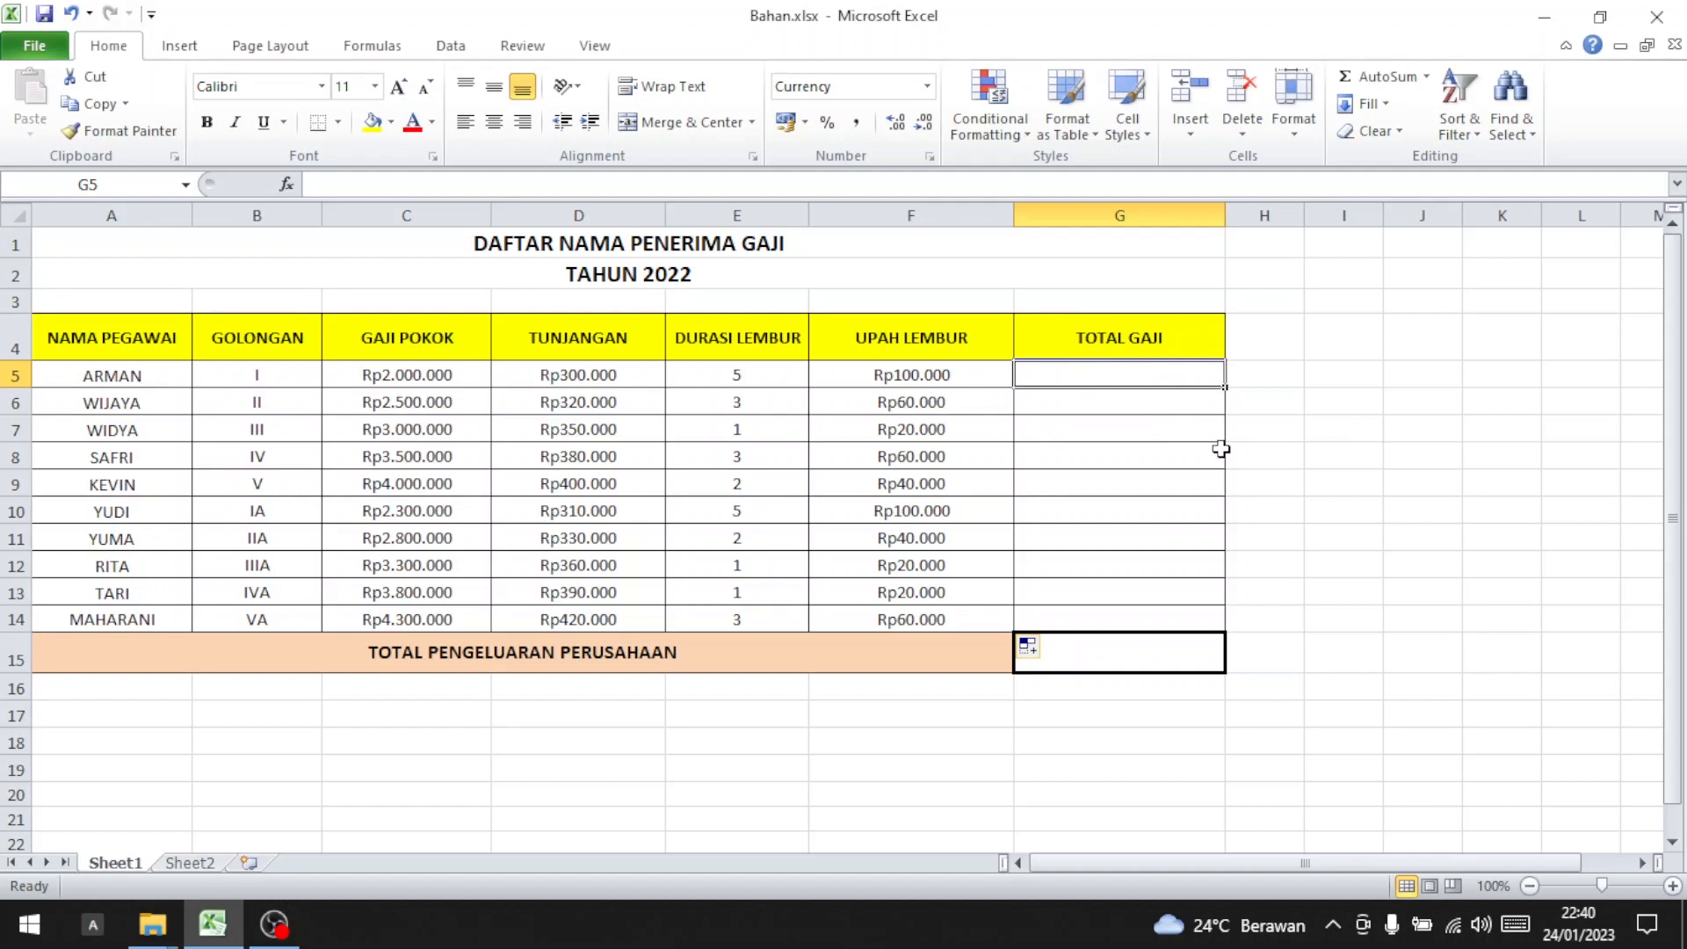
pyautogui.write('=SUNM')
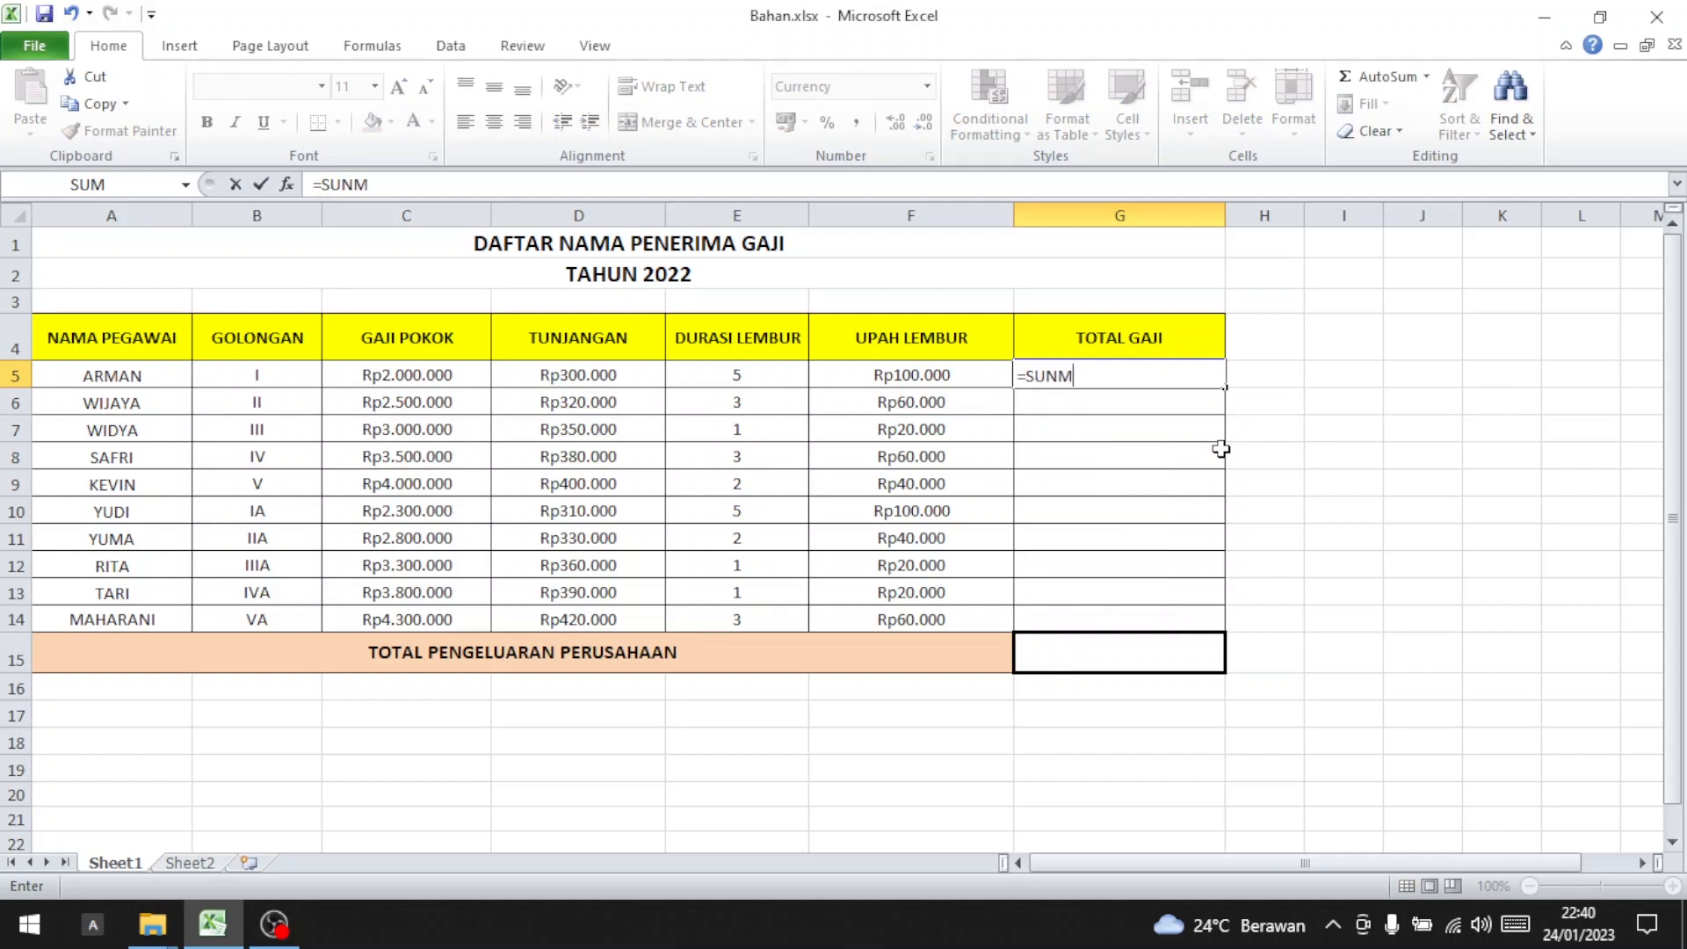
pyautogui.write('(')
pyautogui.click(420, 369)
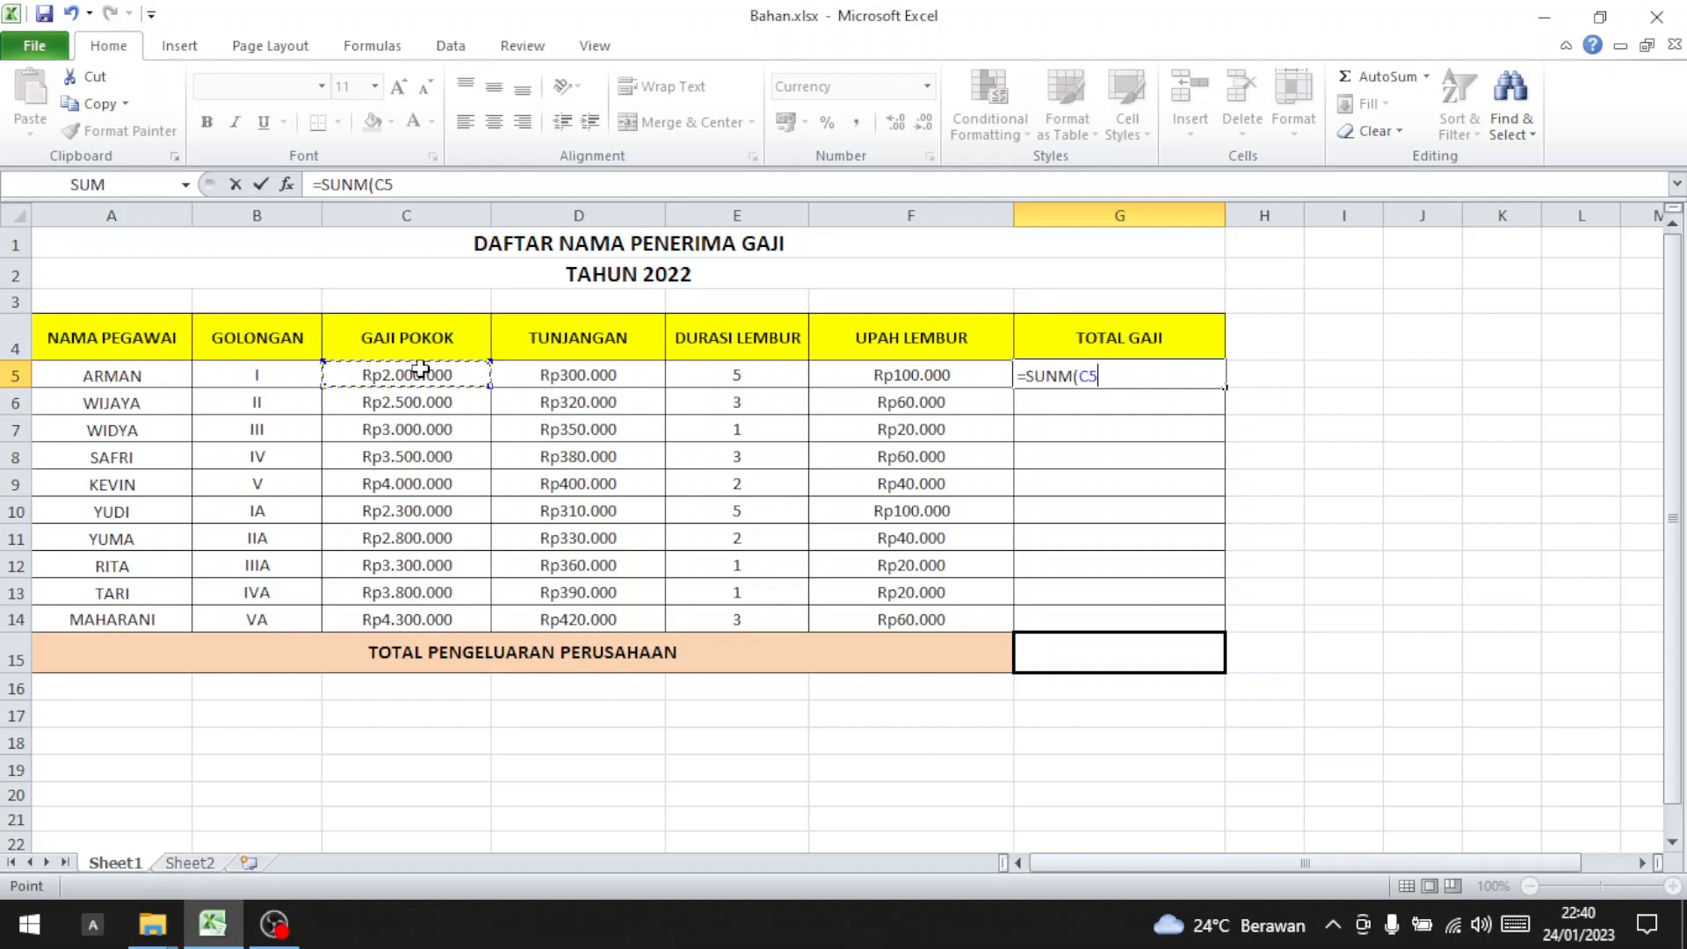
pyautogui.write(';')
pyautogui.click(603, 373)
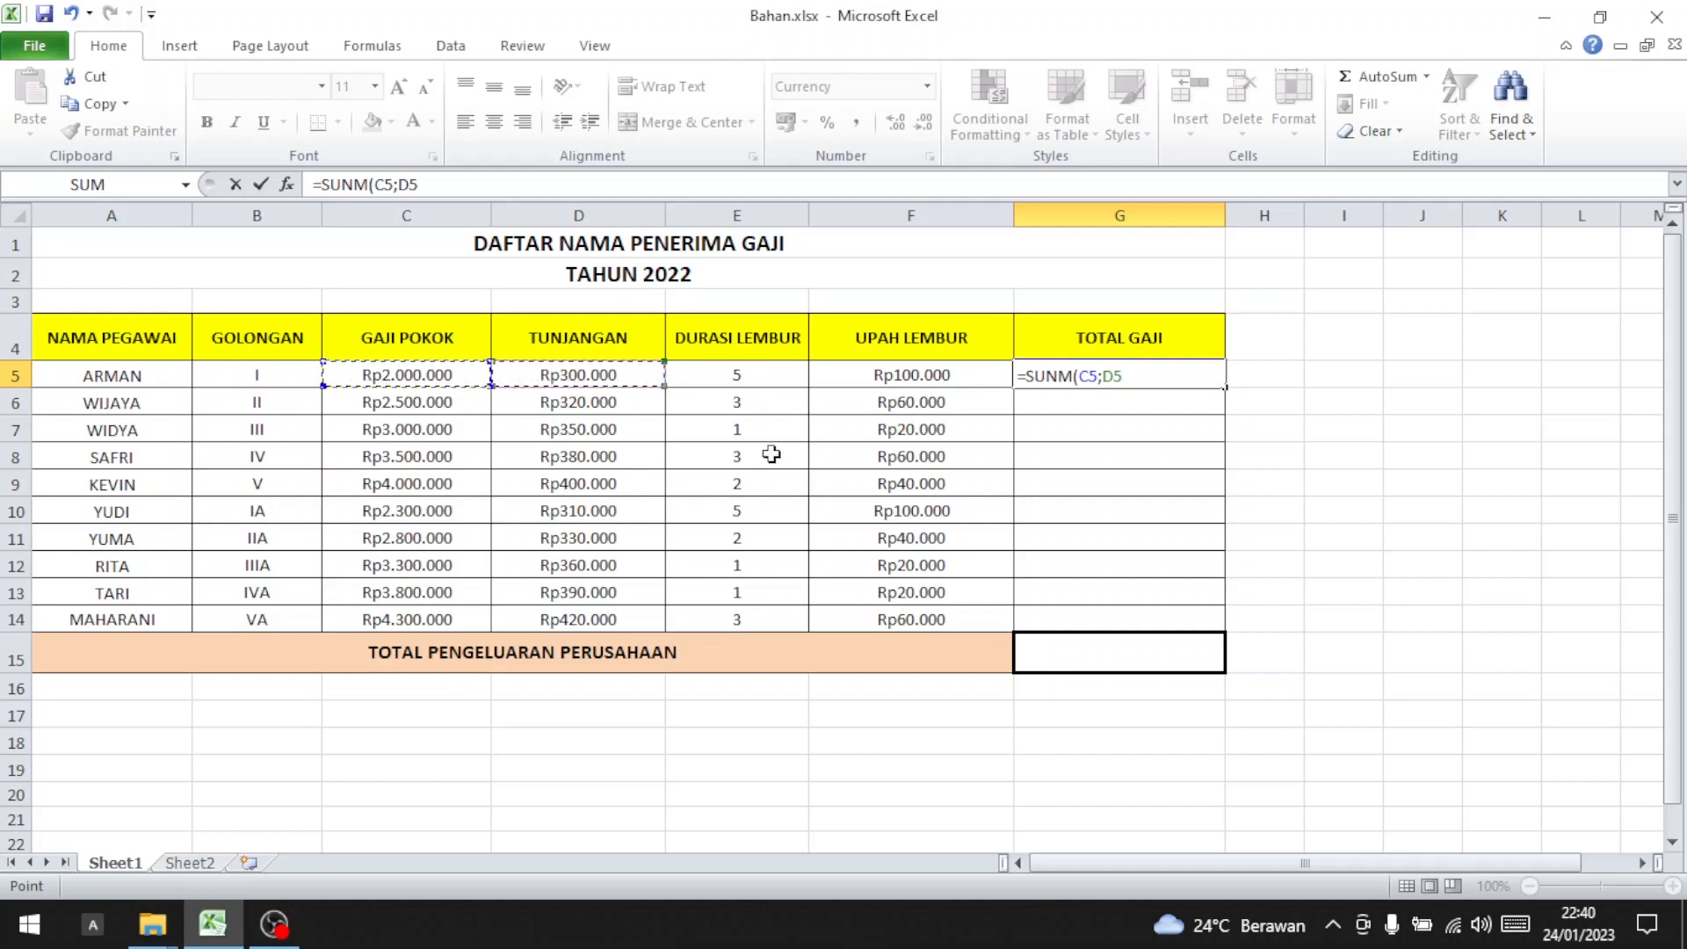
pyautogui.write(';')
pyautogui.click(934, 373)
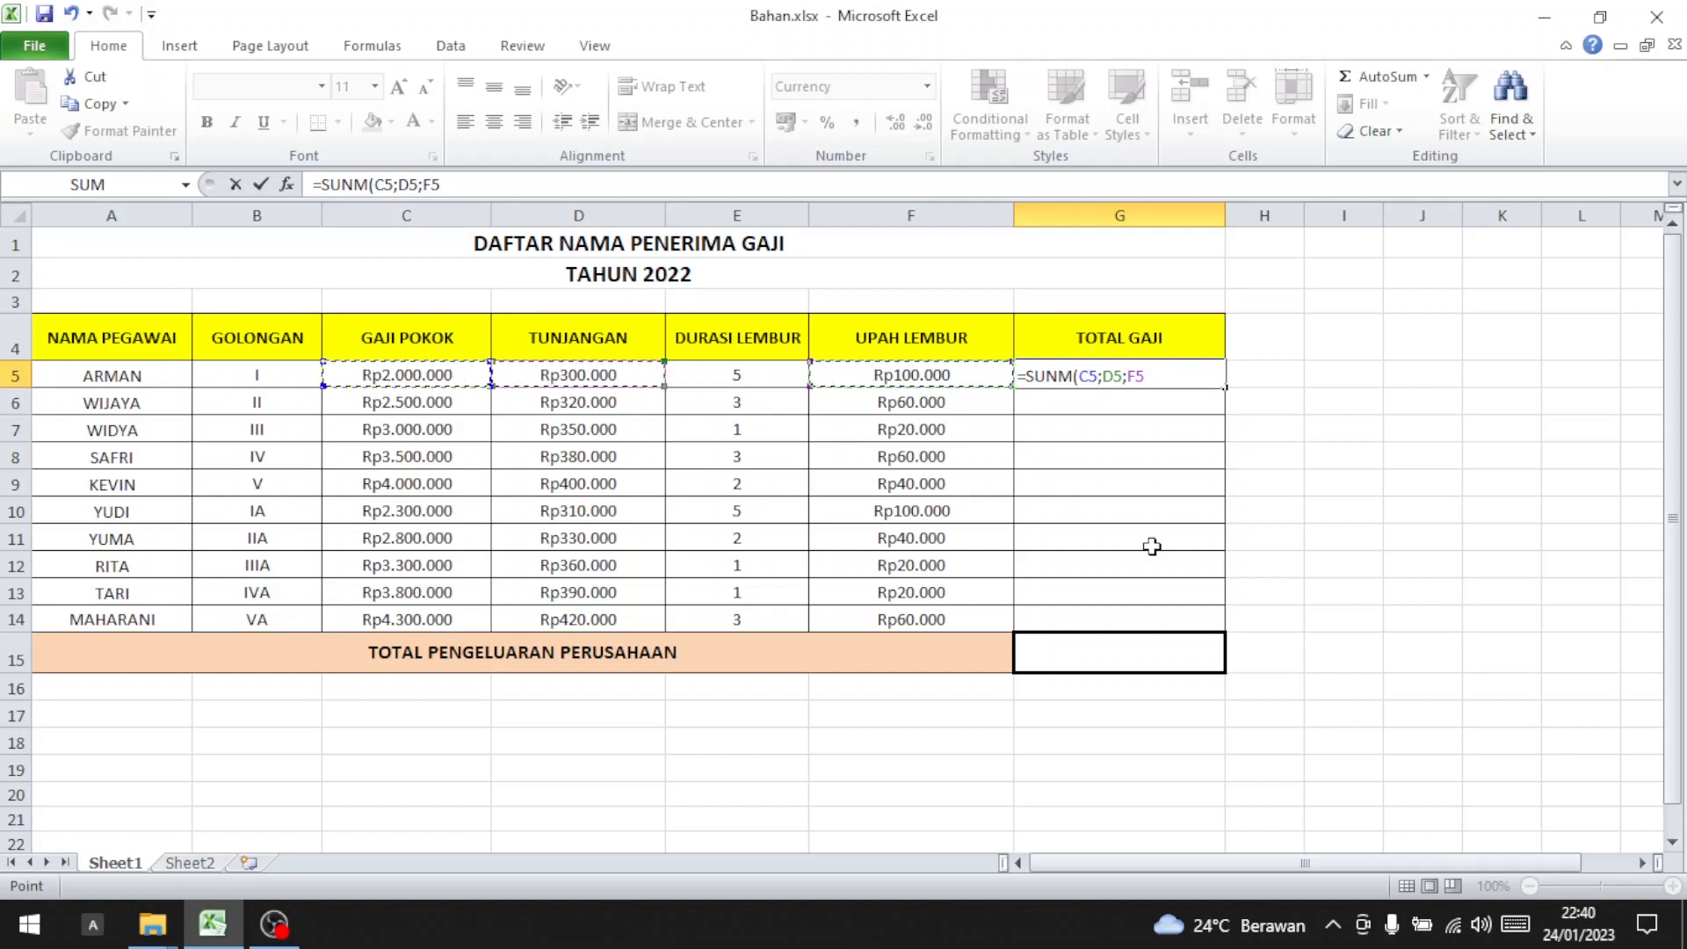
pyautogui.write(')')
pyautogui.press('Return')
pyautogui.press('Up')
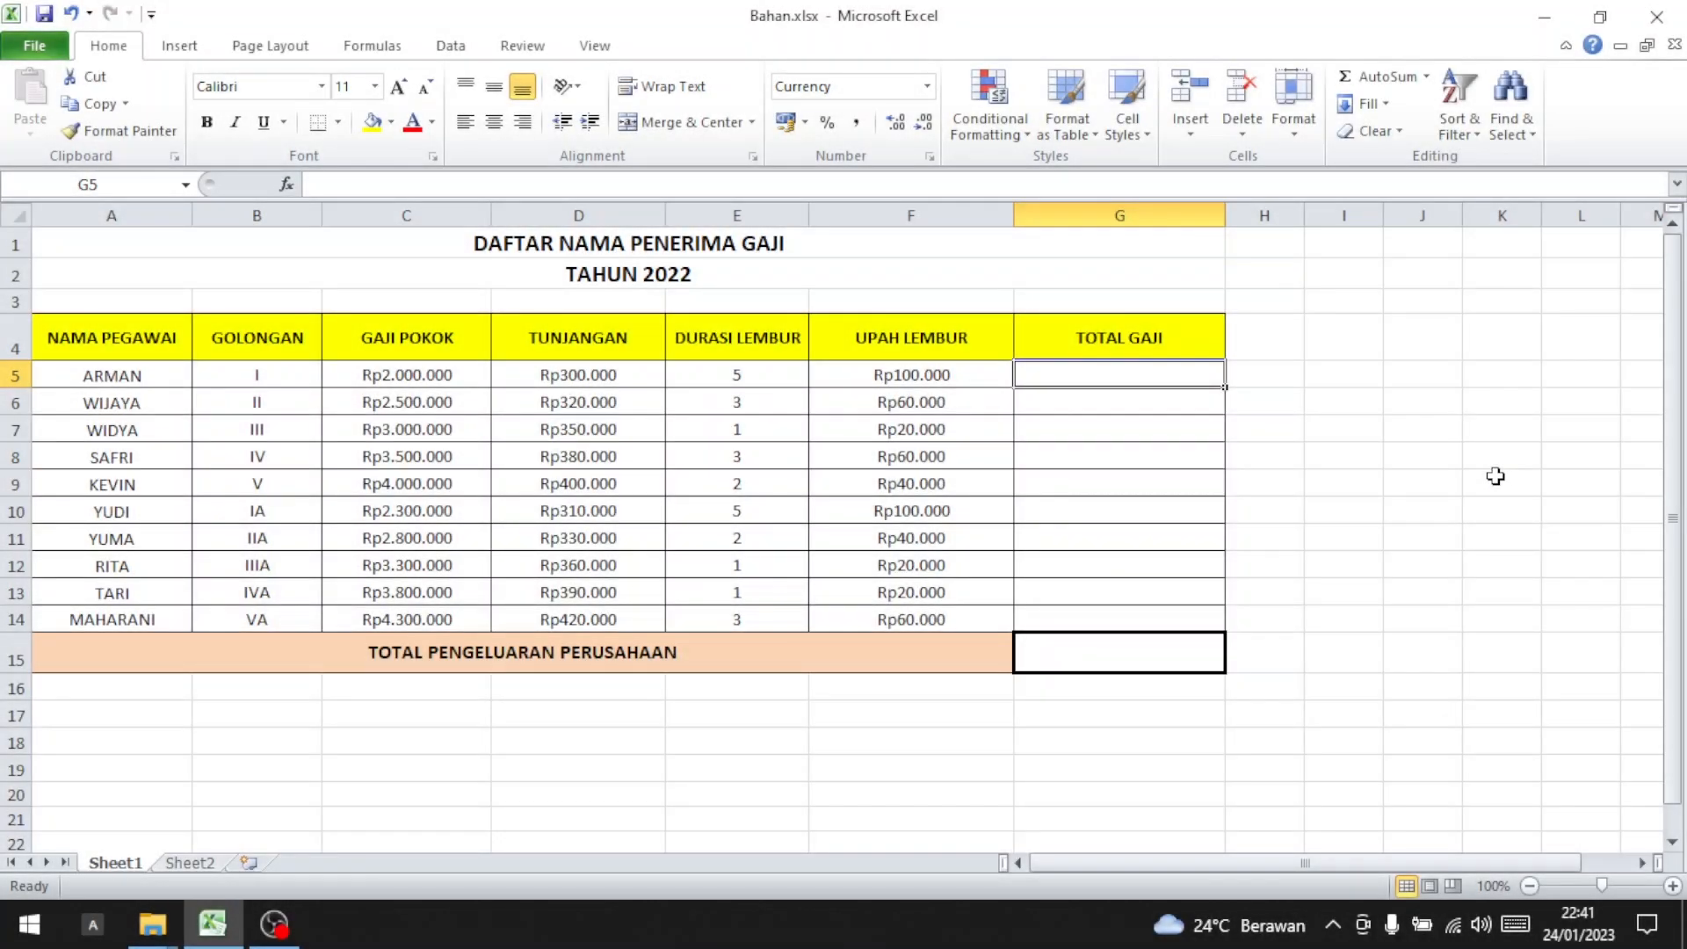
# Step: Enter =SUM(C5:D5;F5) in G5 to calculate the first employee's TOTAL GAJI
pyautogui.write('=')
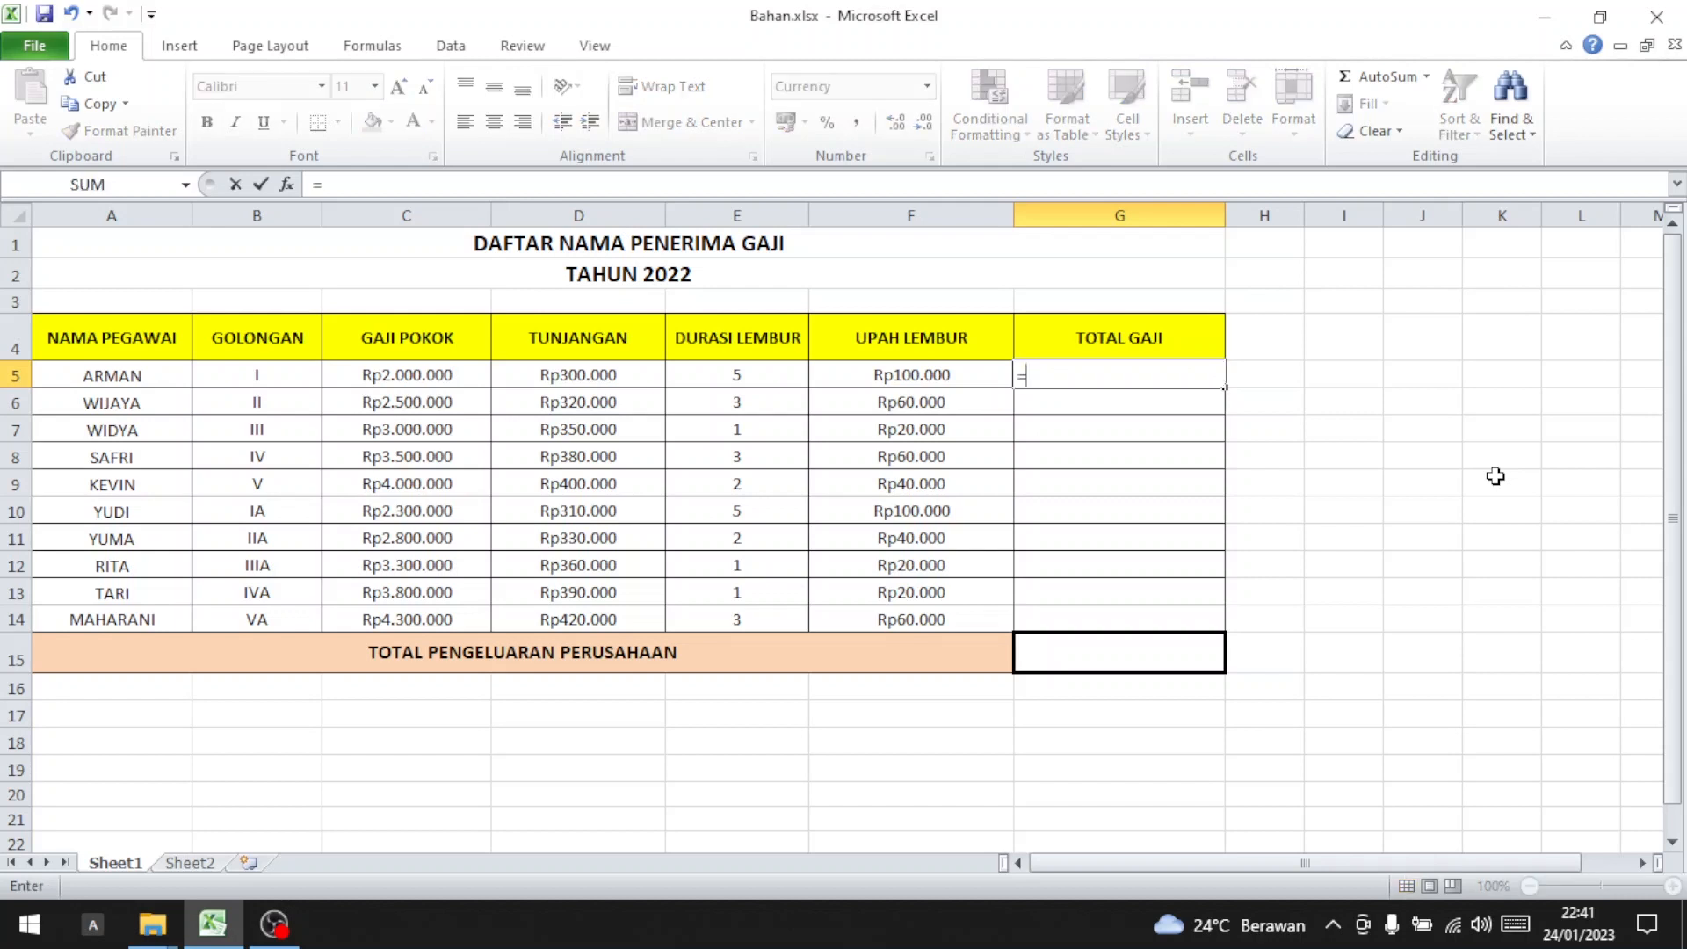
pyautogui.write('SUM')
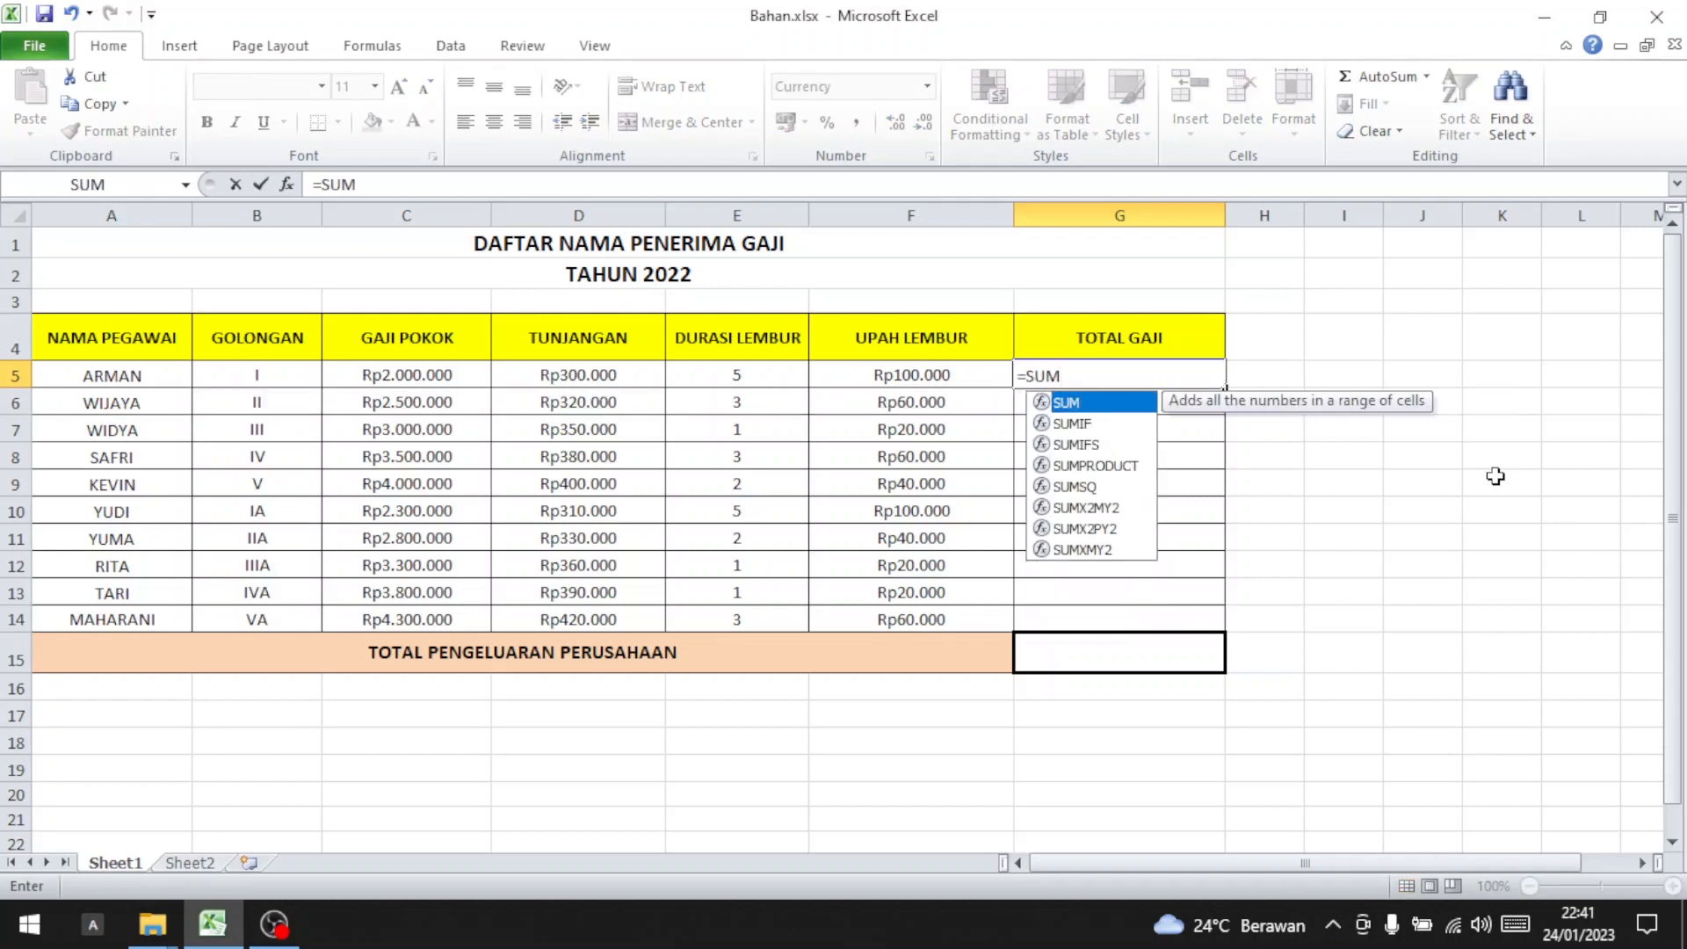
pyautogui.write('(')
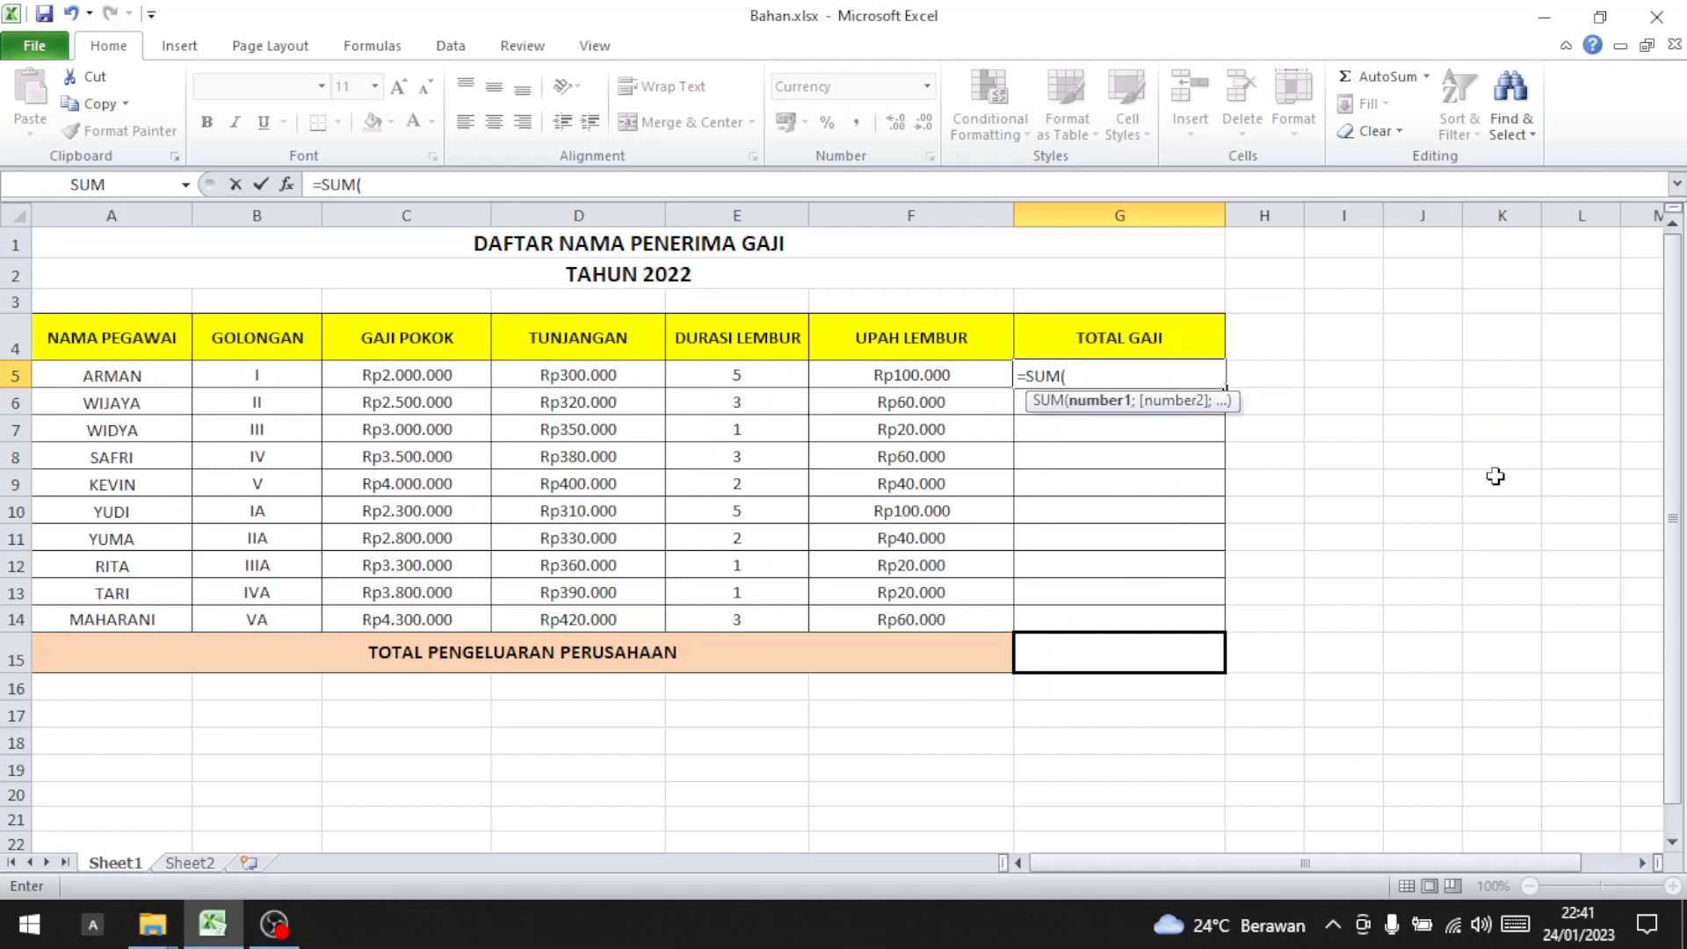
pyautogui.click(423, 374)
pyautogui.moveTo(424, 374); pyautogui.dragTo(549, 372)
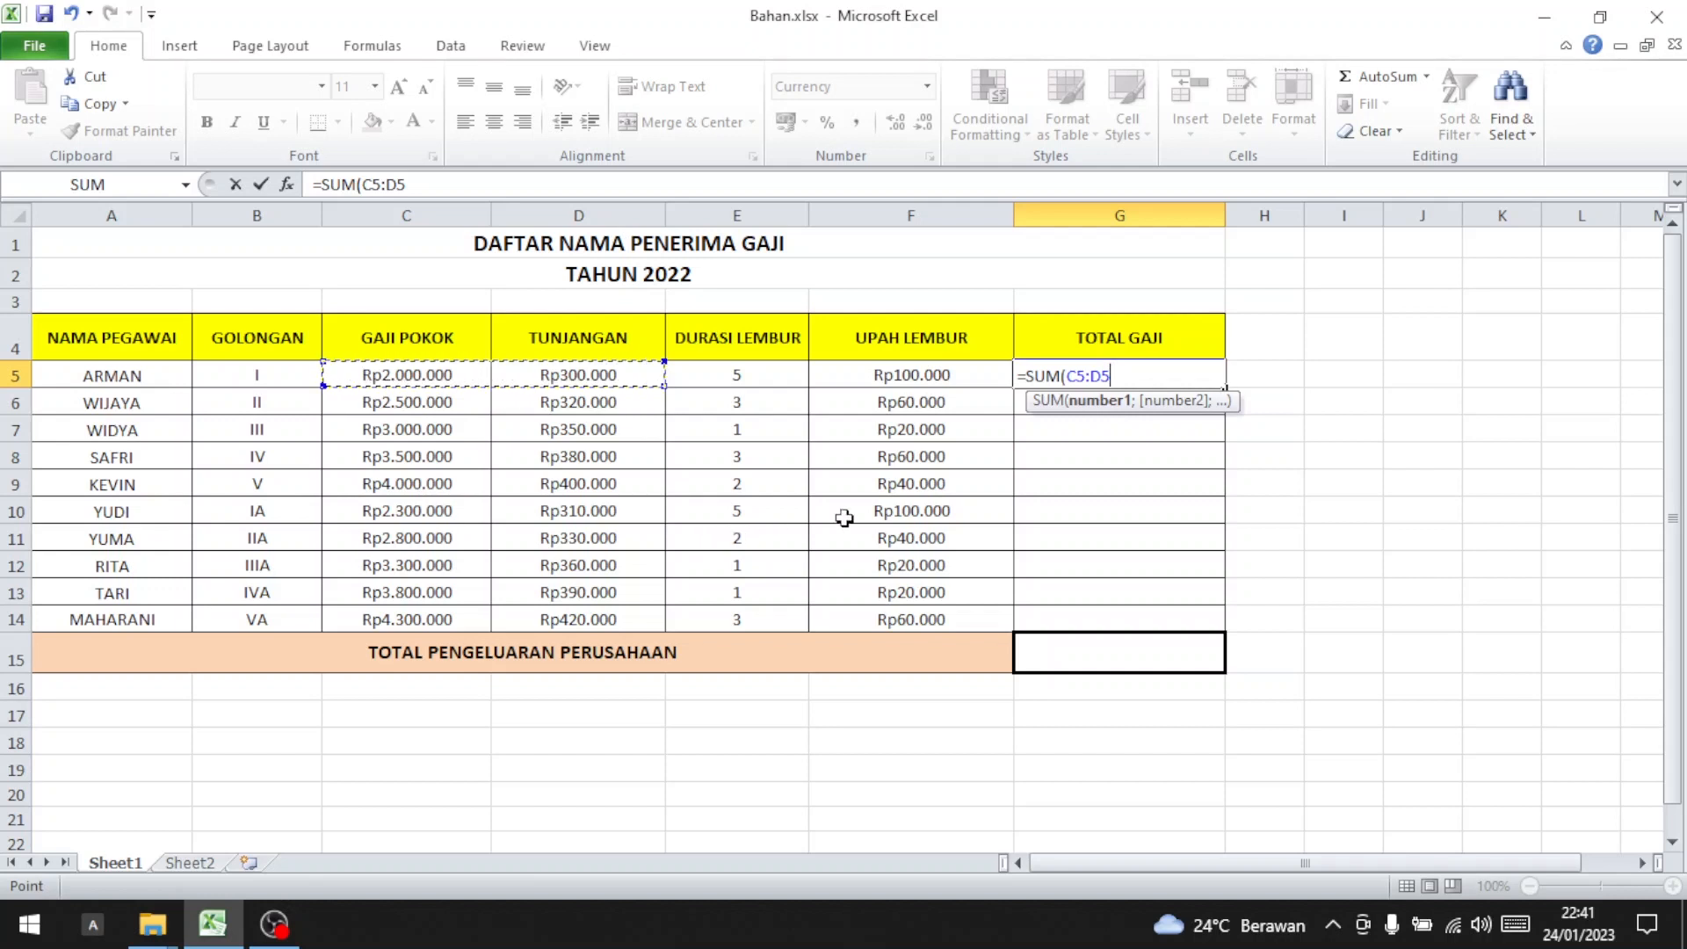
pyautogui.write(';')
pyautogui.click(963, 373)
pyautogui.write(')')
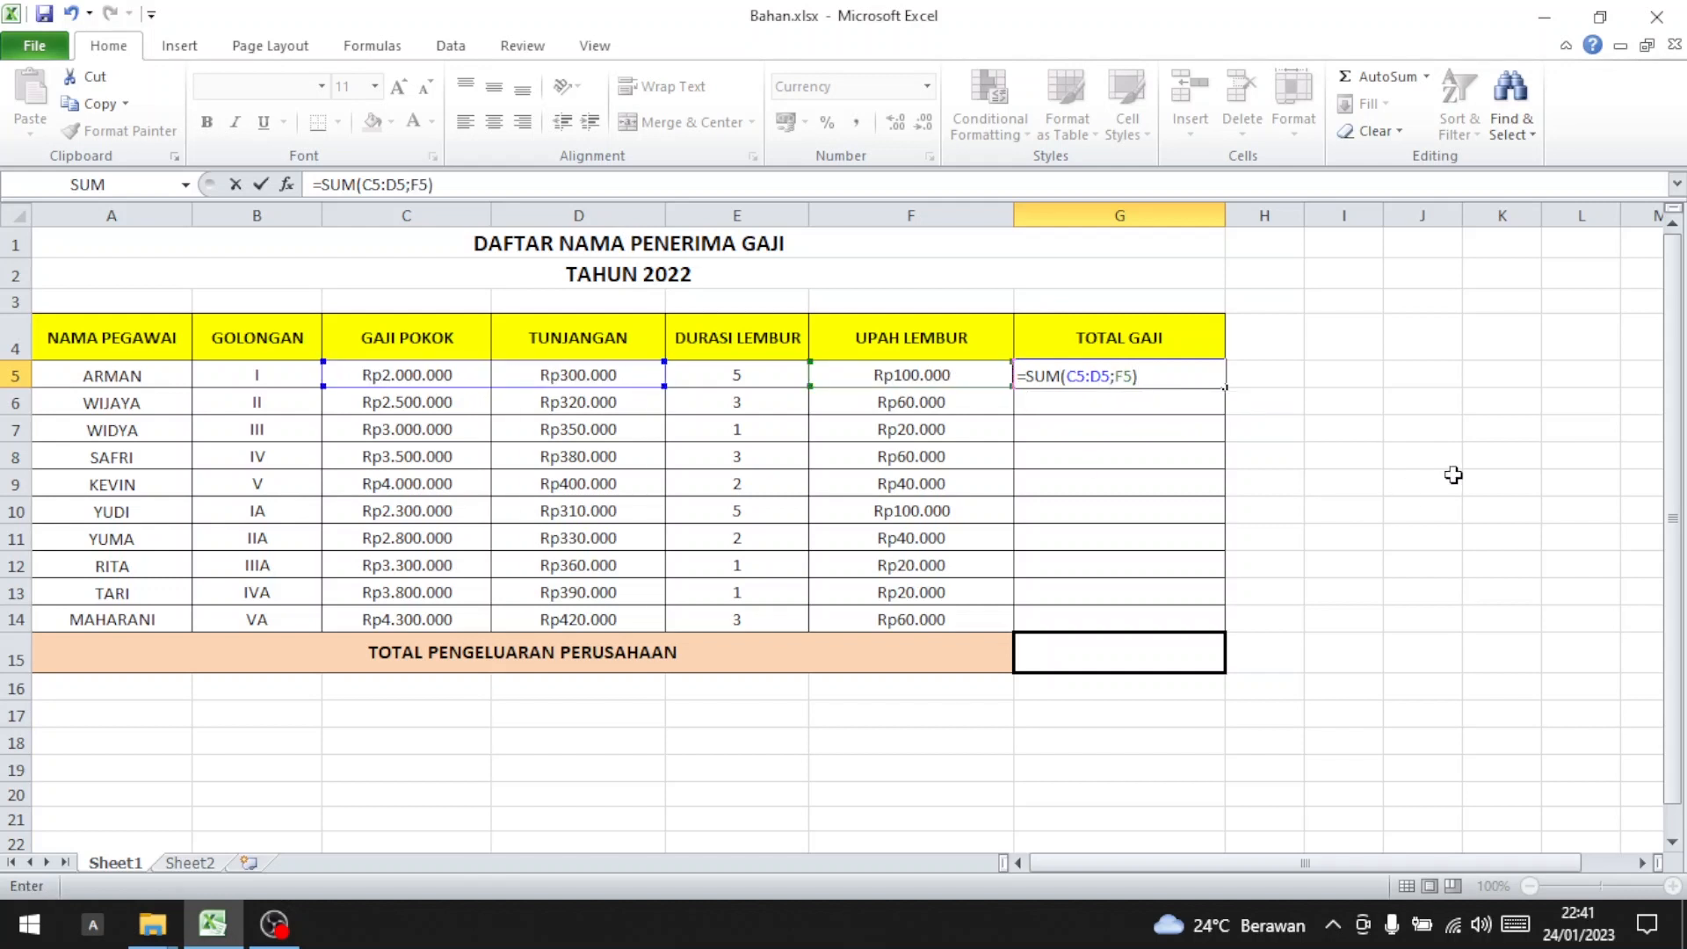
pyautogui.press('Return')
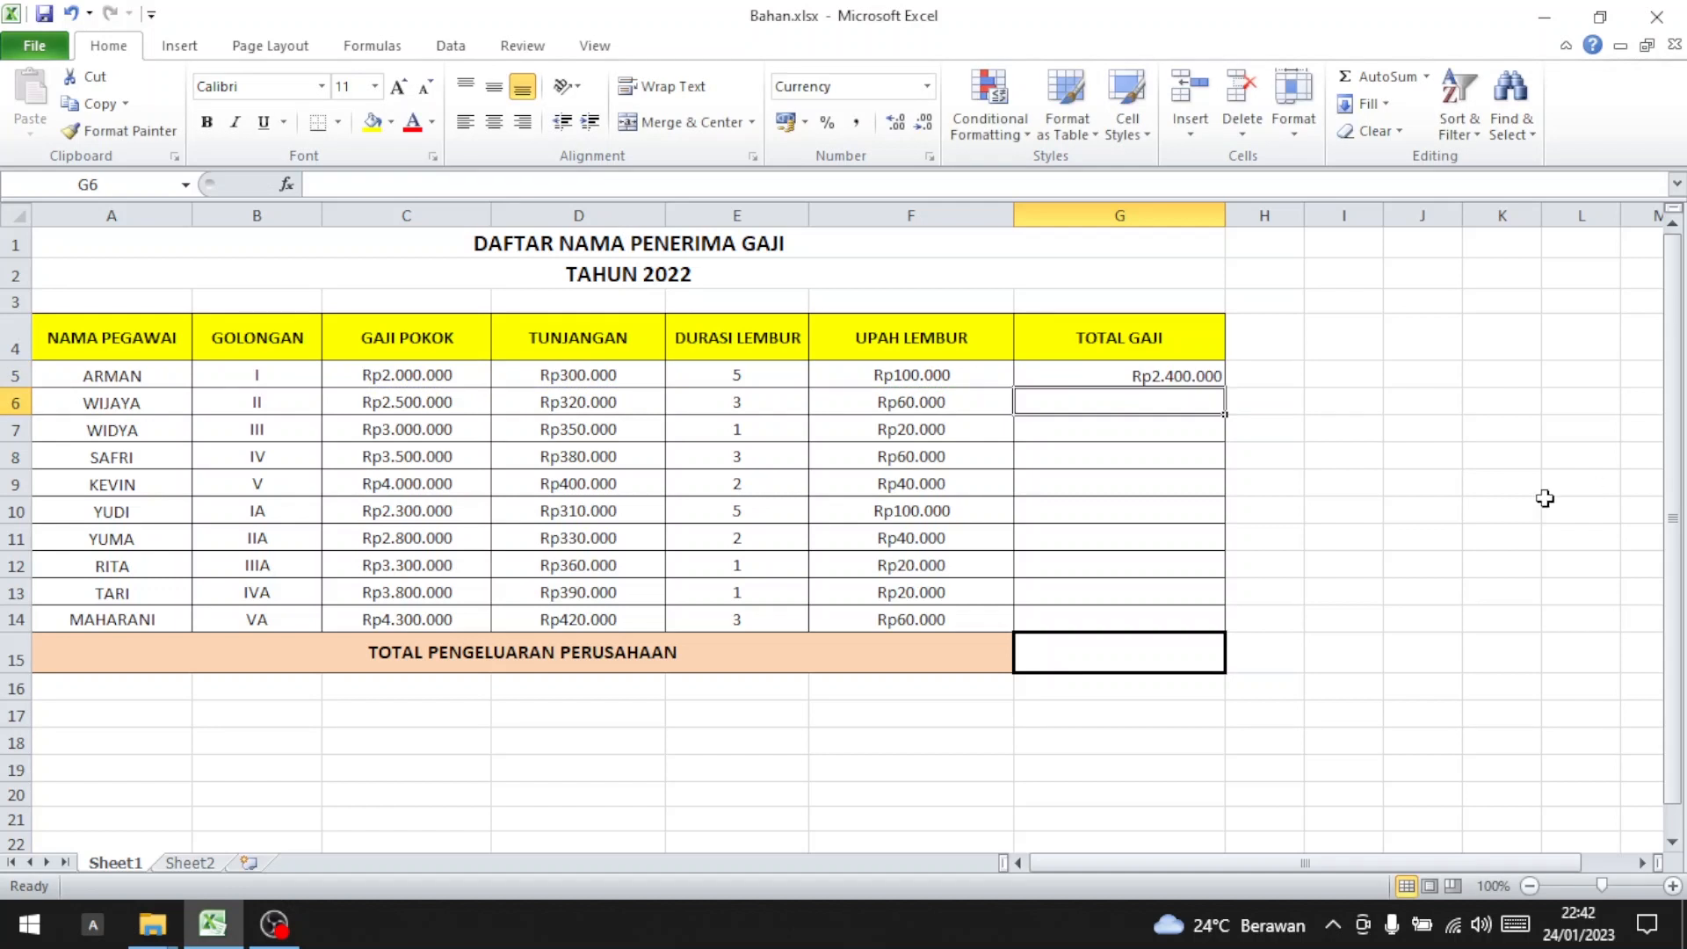
# Step: Fill the TOTAL GAJI formula from G5 down to G14 and narrow column G
pyautogui.click(1191, 378)
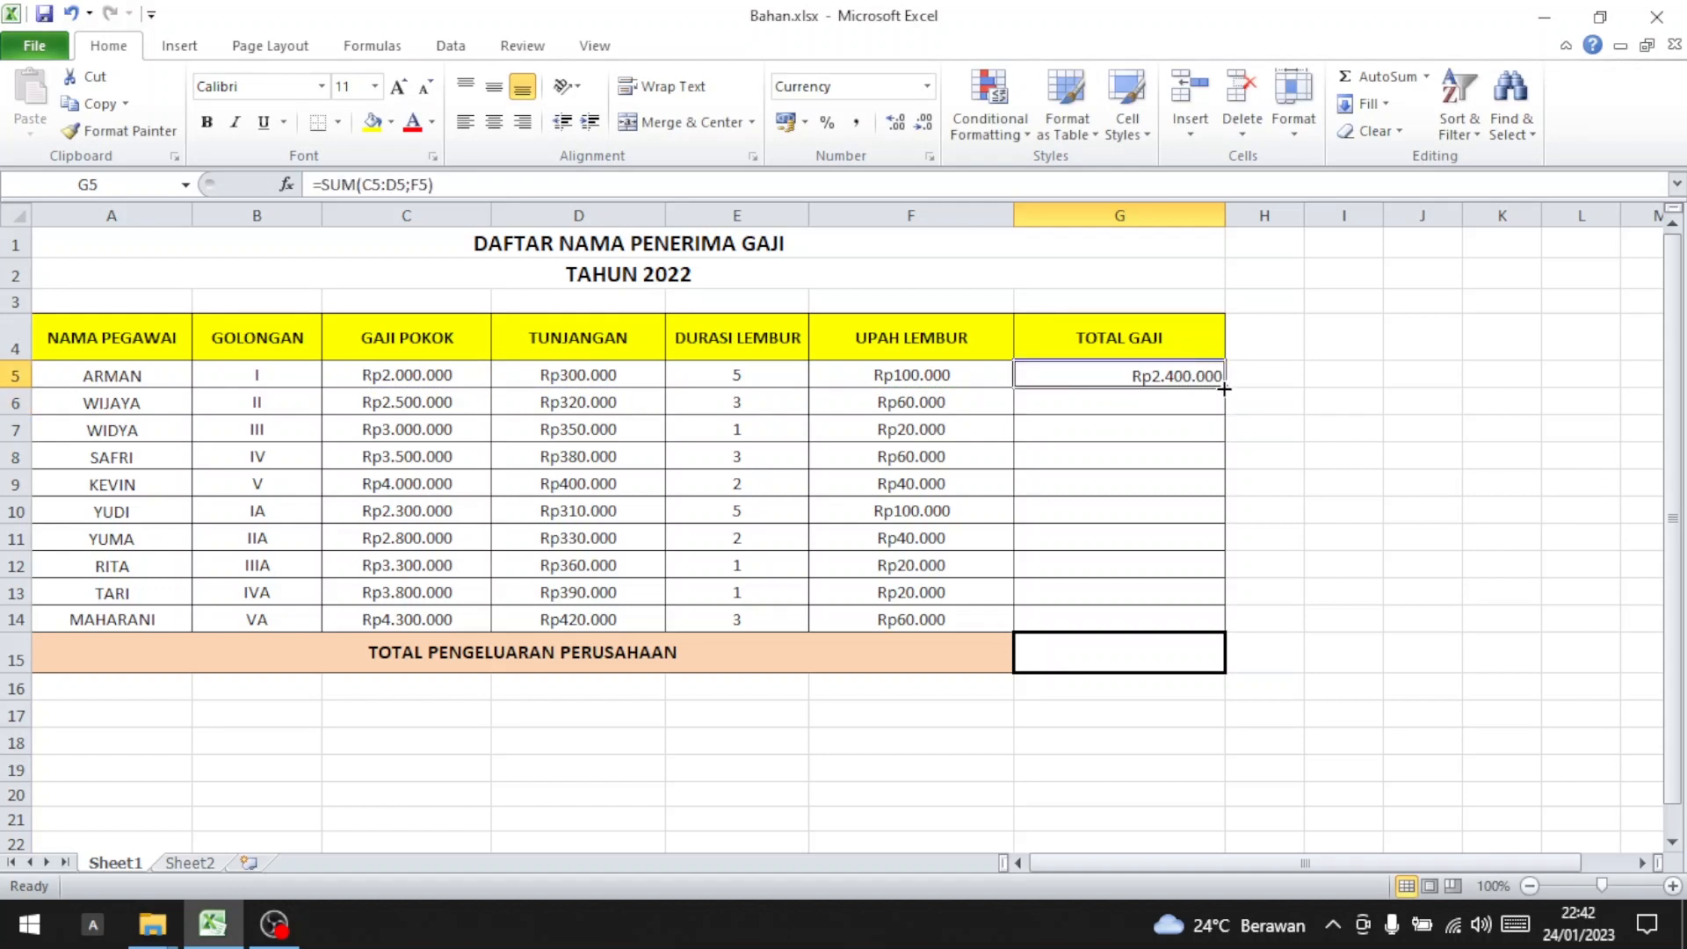
pyautogui.moveTo(1233, 389); pyautogui.dragTo(1222, 627)
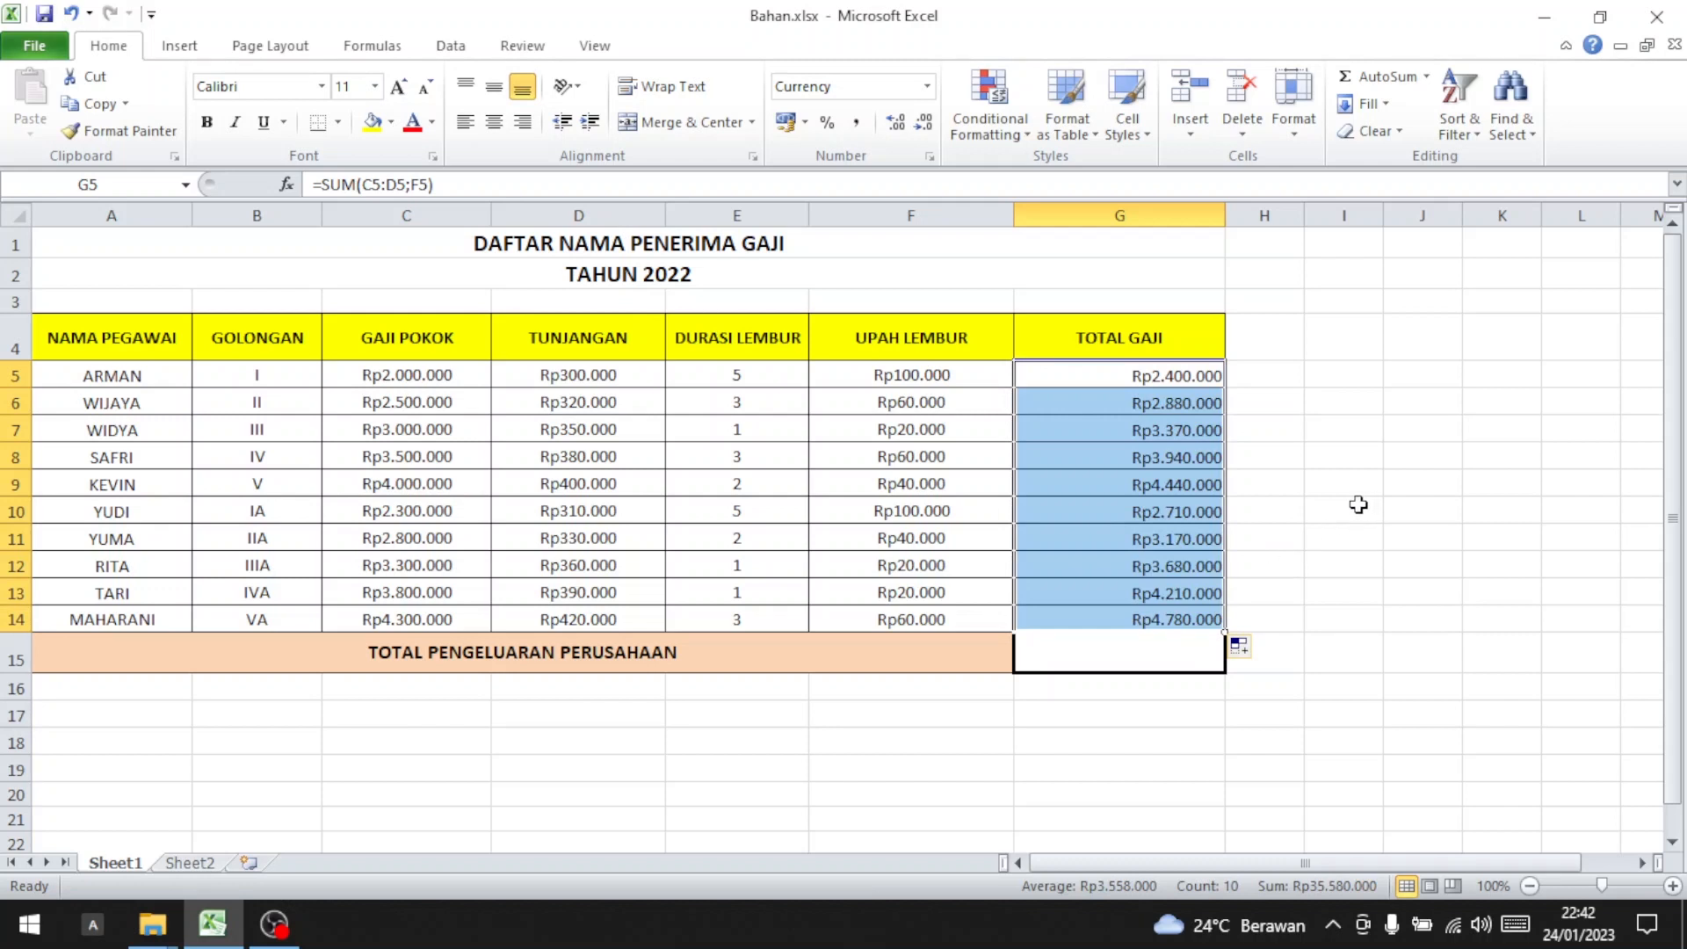
pyautogui.moveTo(1227, 204); pyautogui.dragTo(1186, 215)
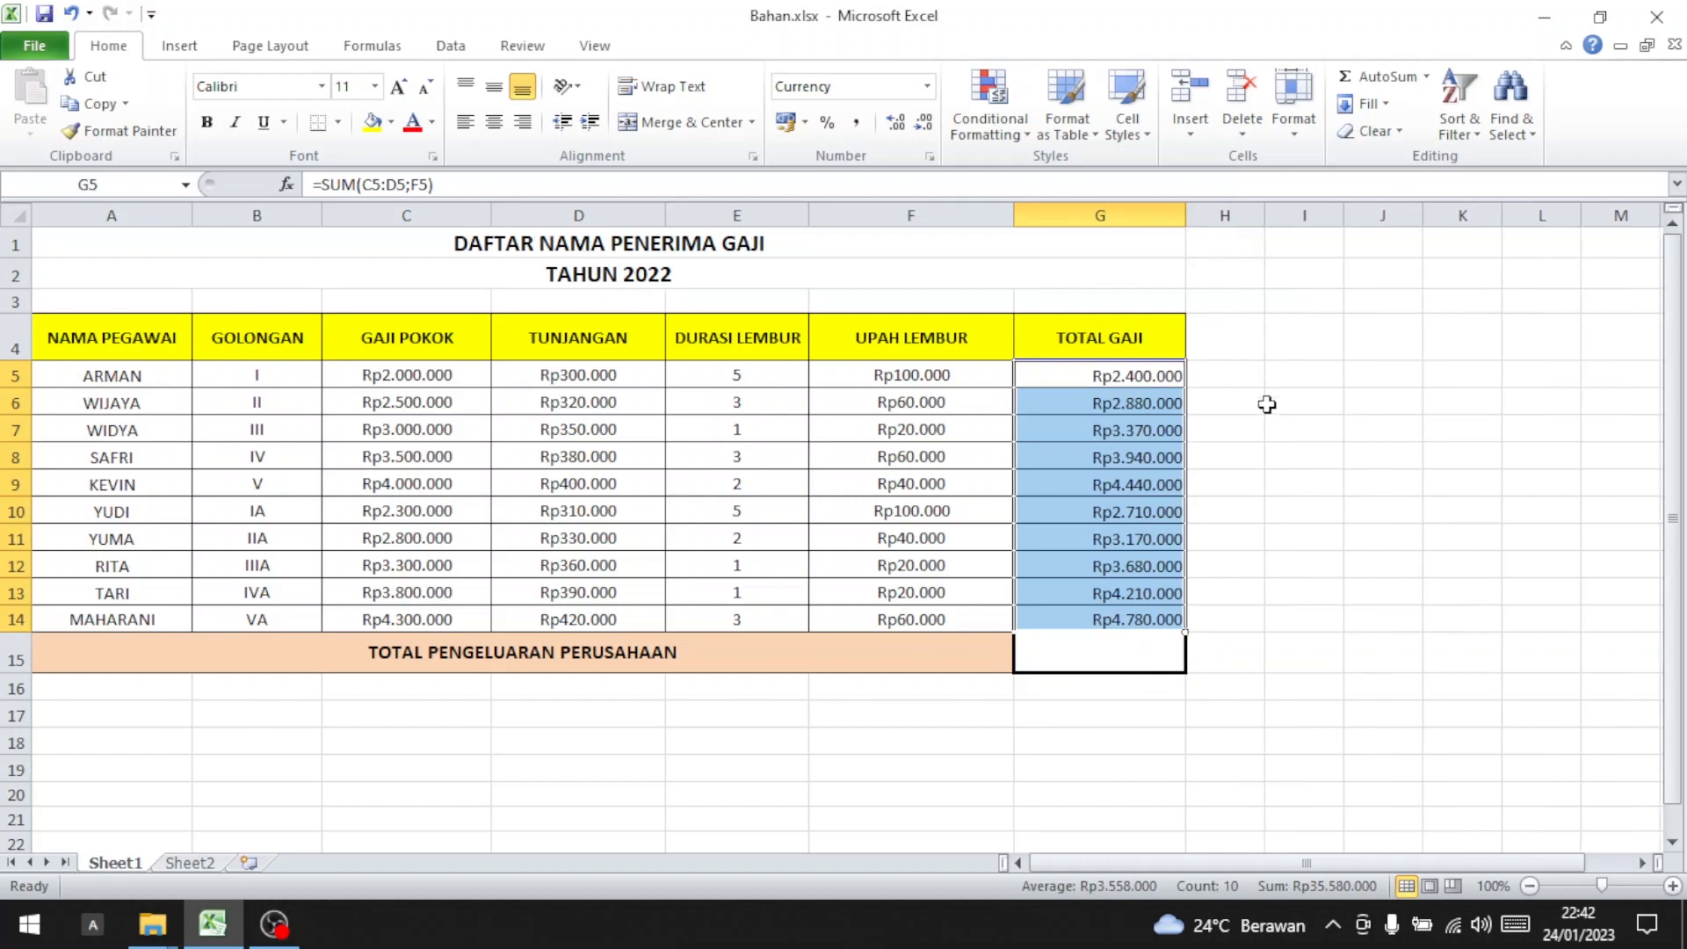
pyautogui.click(1268, 403)
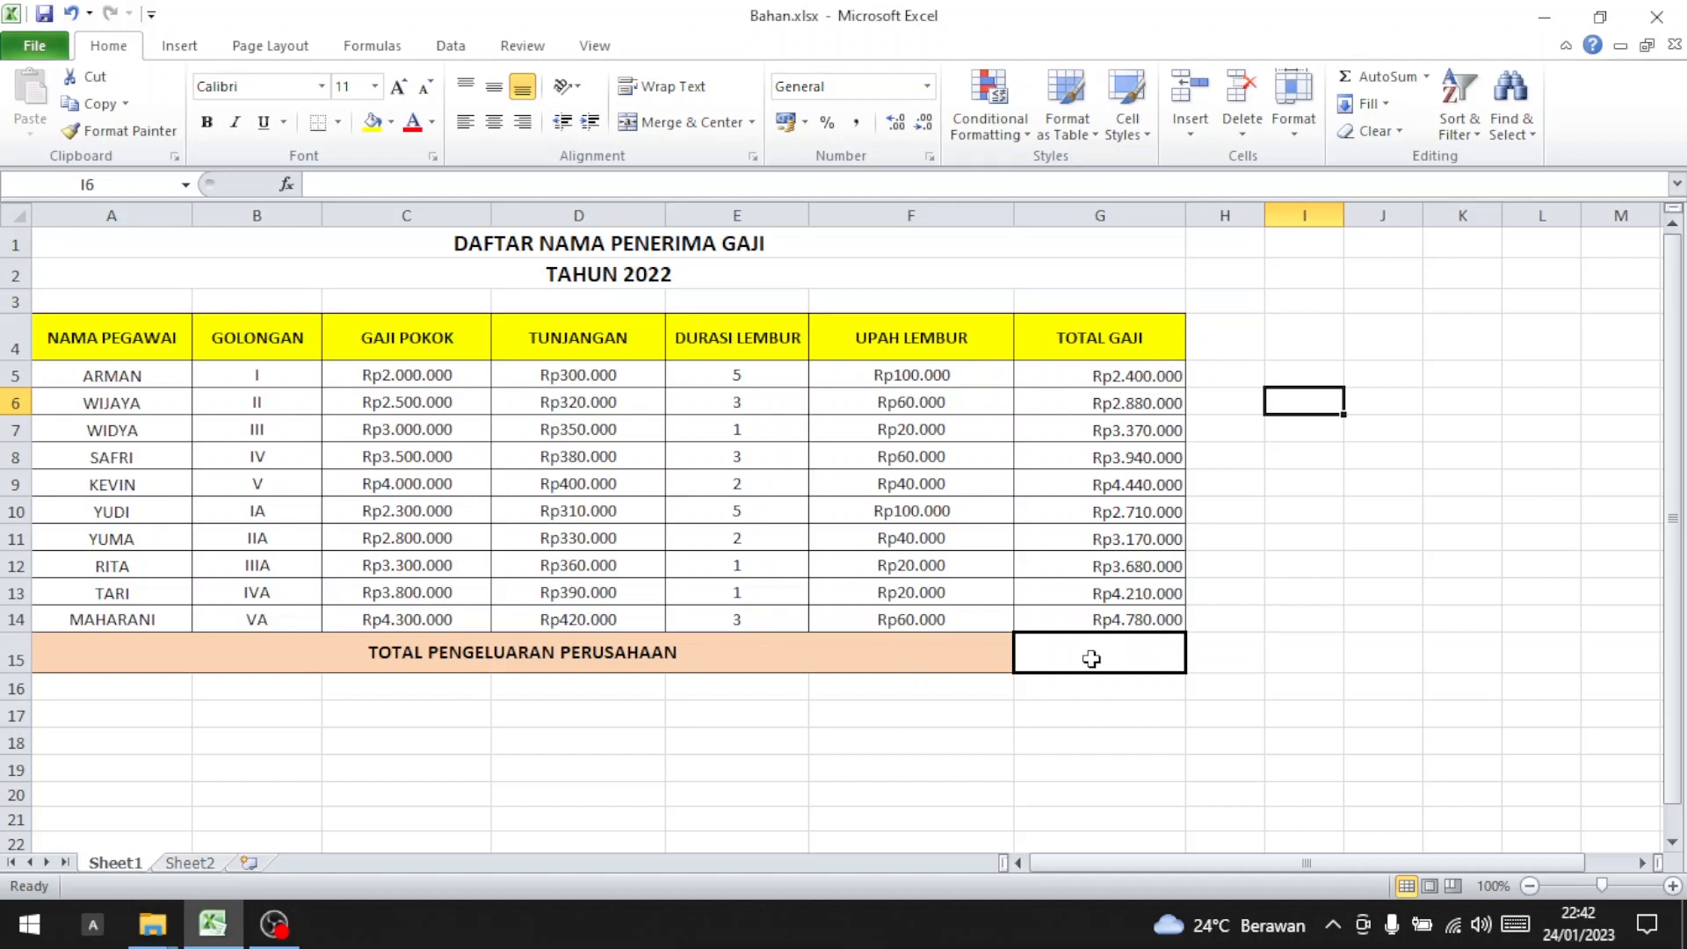
# Step: Enter a SUM formula over G5:G14 in G15 for TOTAL PENGELUARAN PERUSAHAAN
pyautogui.click(1276, 666)
pyautogui.click(1073, 662)
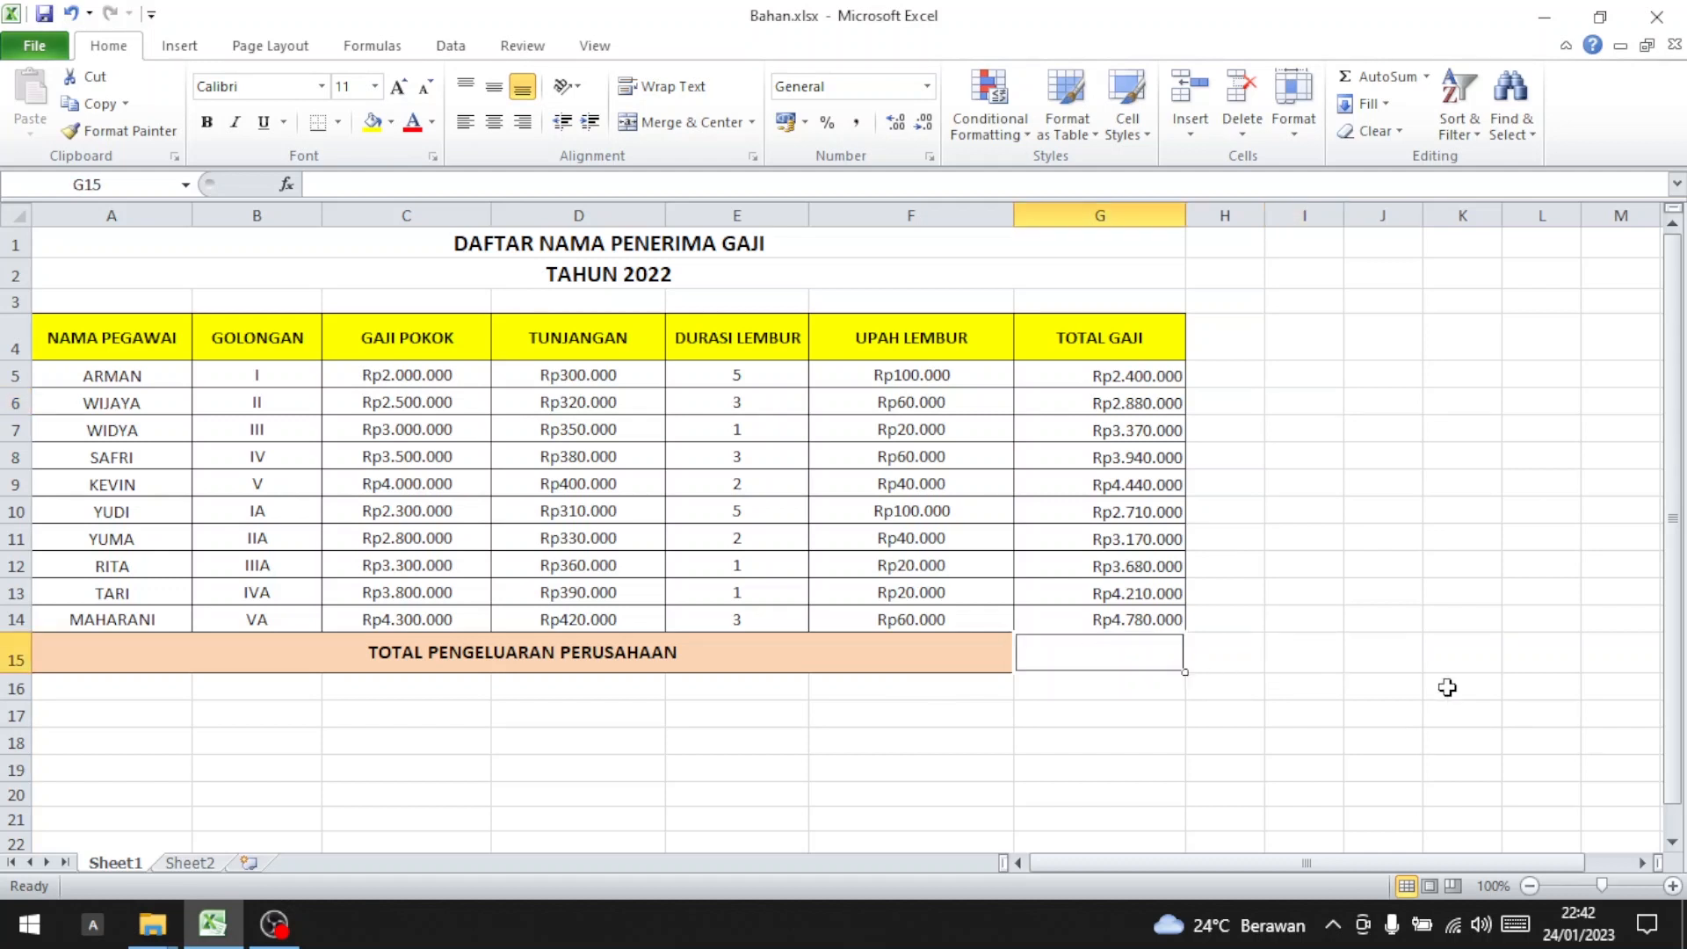
pyautogui.write('=')
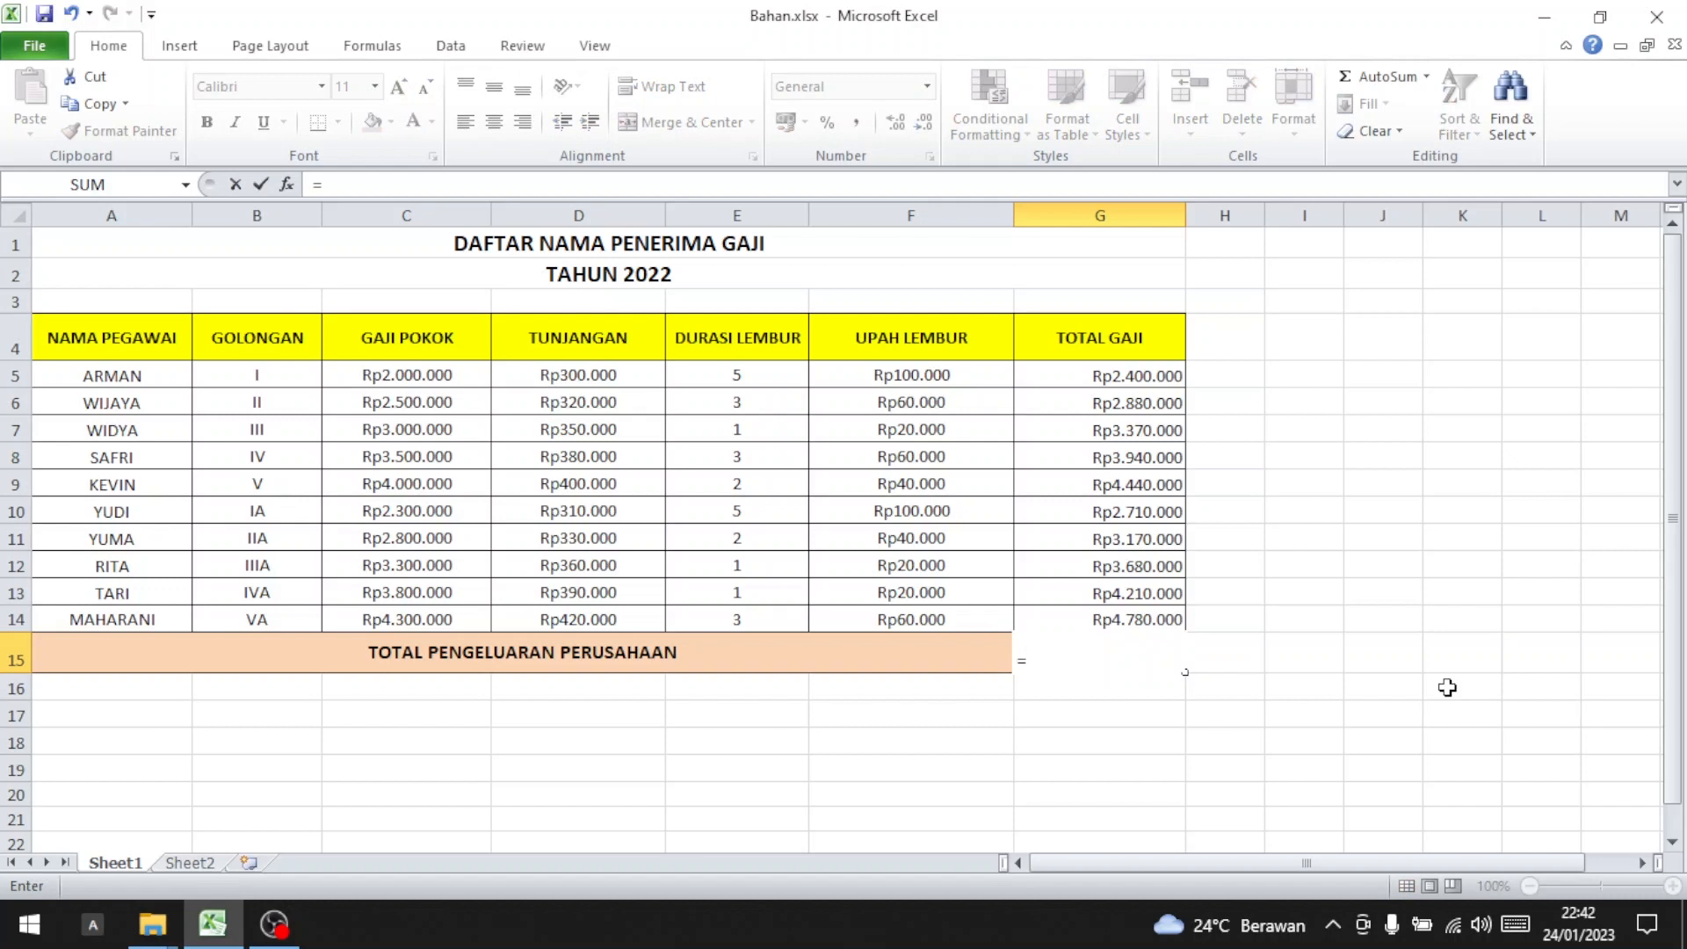
pyautogui.write('SUM(')
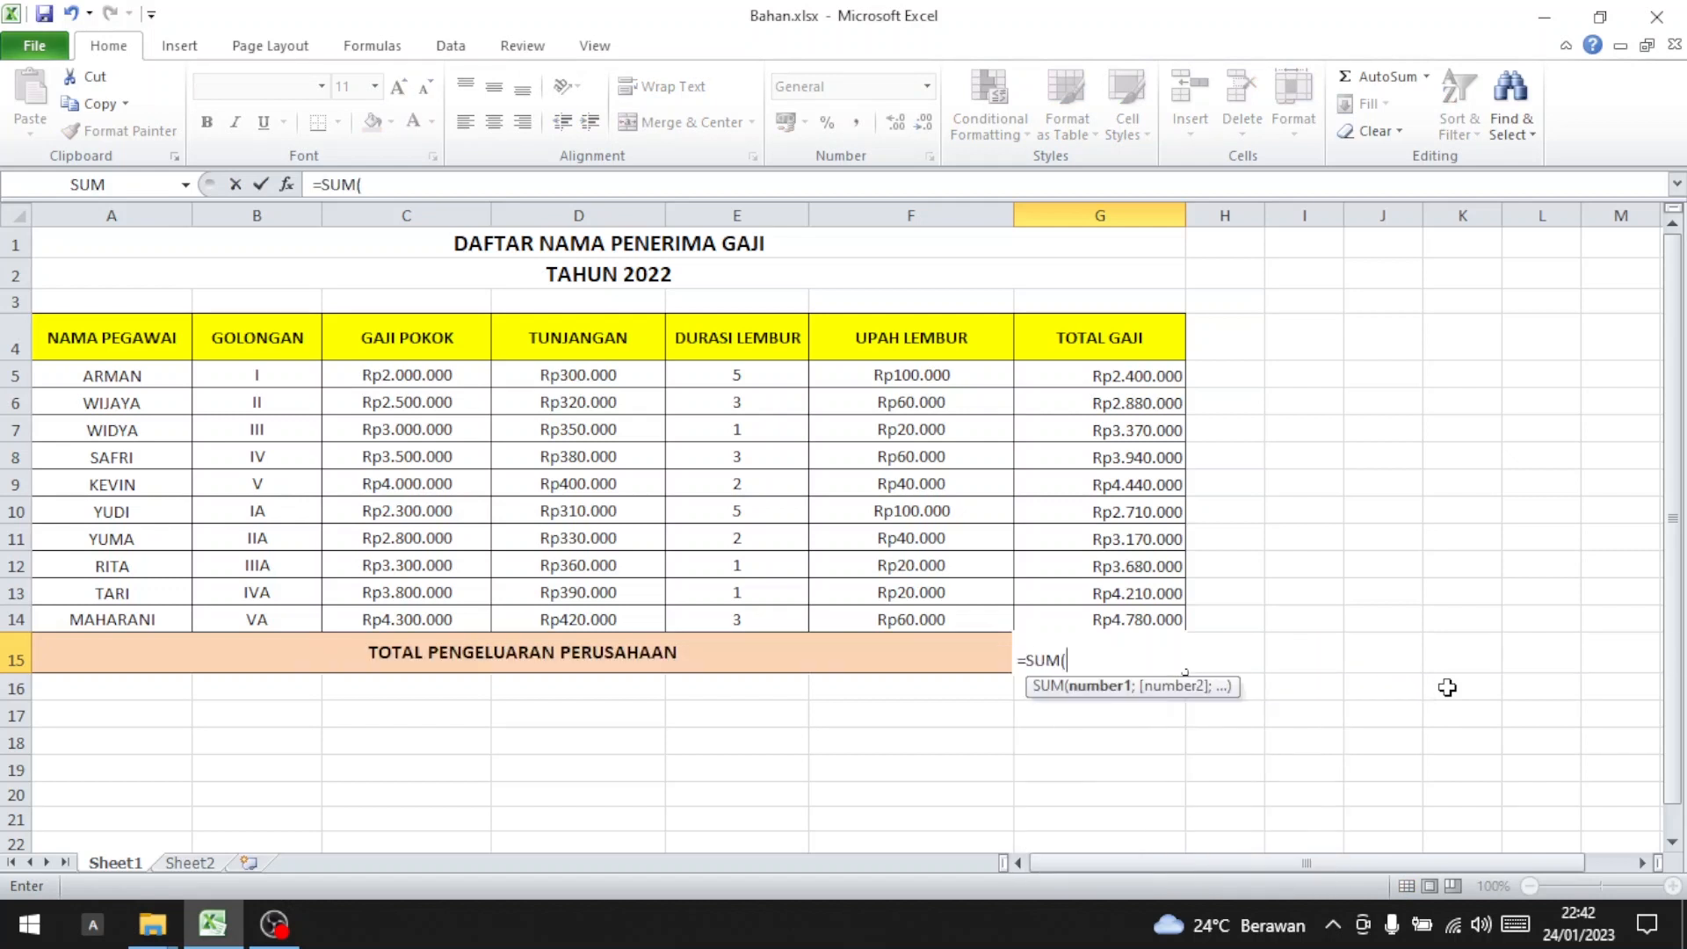
pyautogui.moveTo(1168, 369); pyautogui.dragTo(1173, 619)
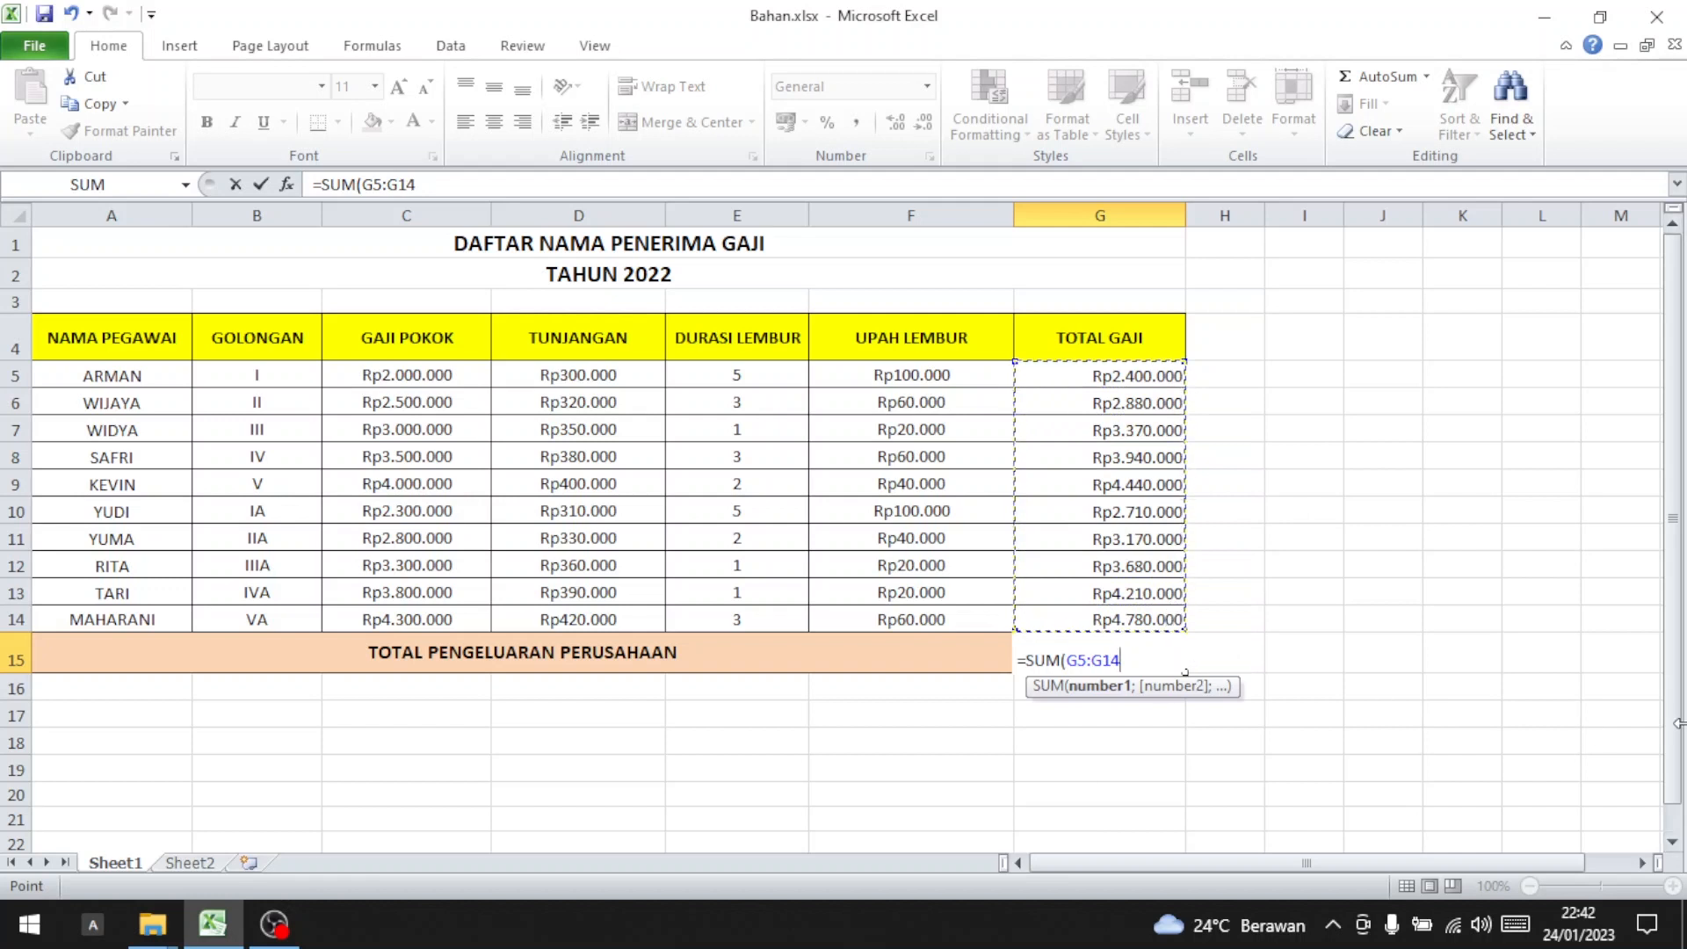
pyautogui.press('Return')
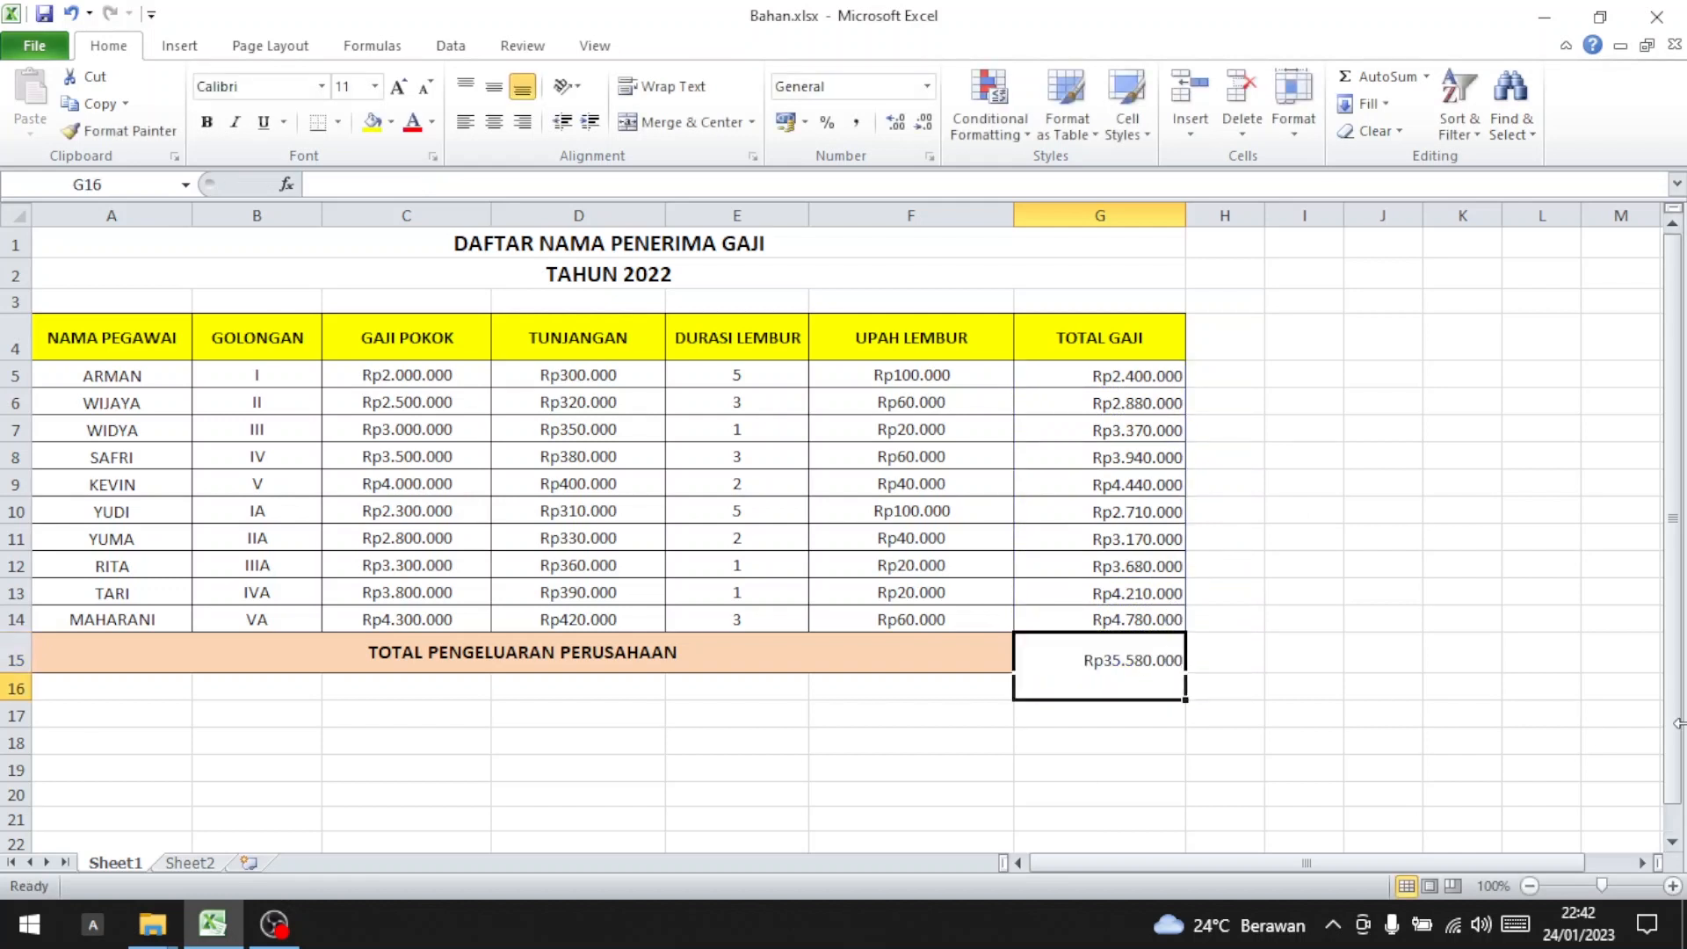
pyautogui.click(1355, 518)
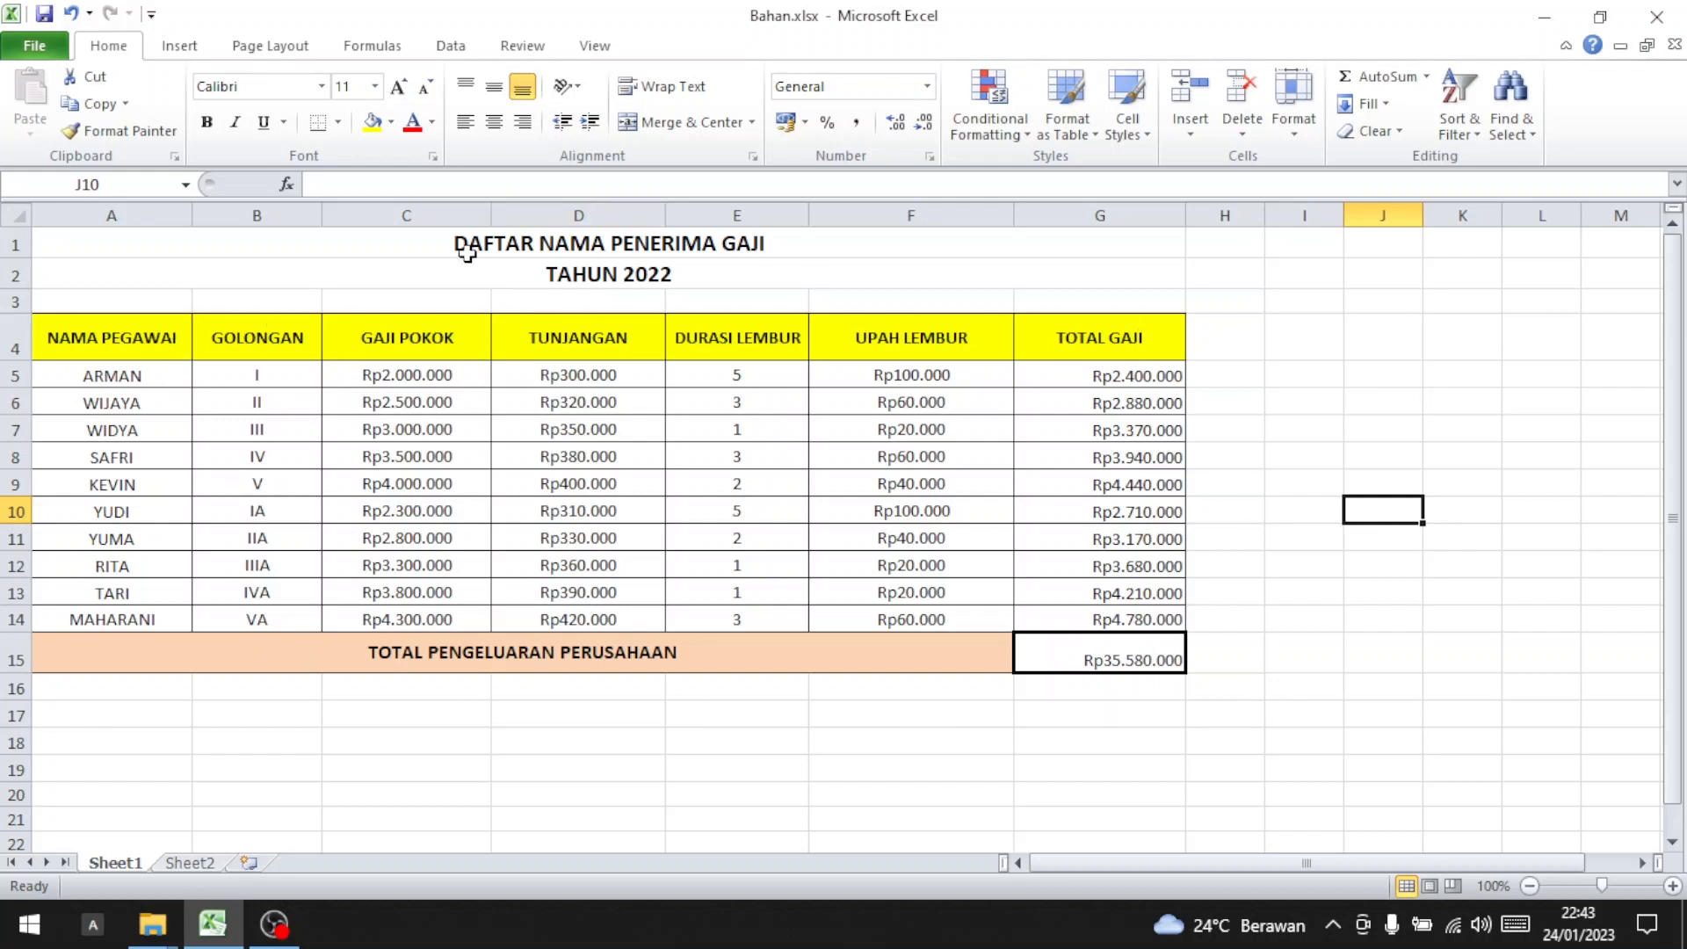
# Step: Review the first employee's TOTAL GAJI in G5, the company total in G15 and the last employees' rows
pyautogui.click(83, 379)
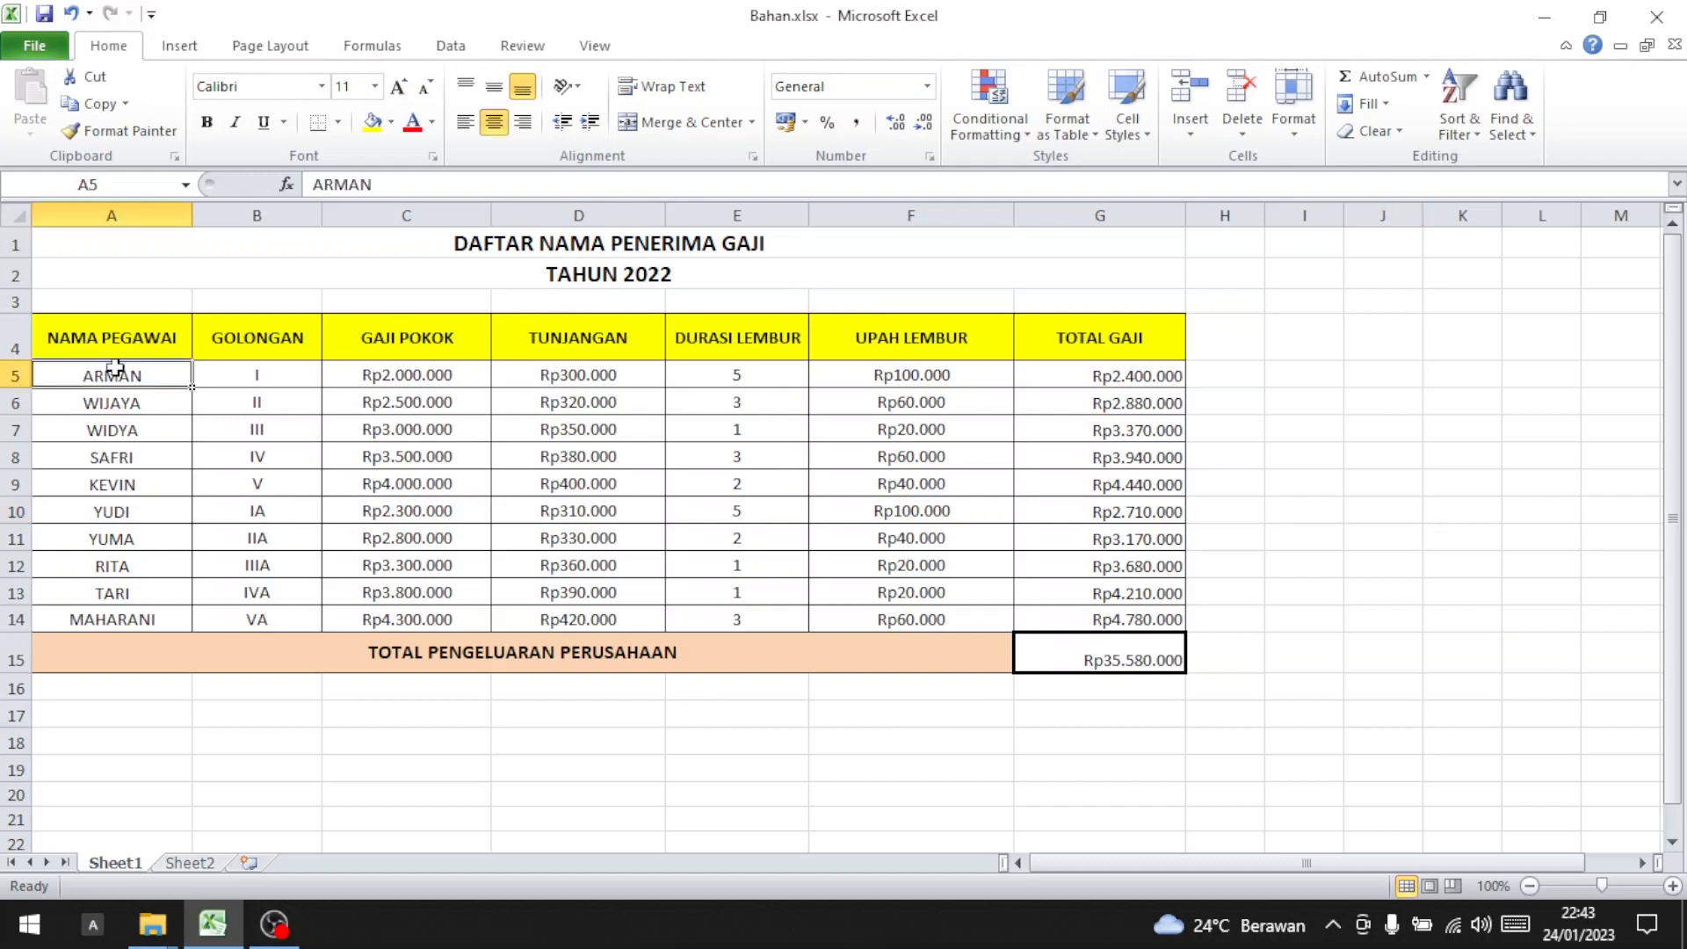
pyautogui.click(1172, 376)
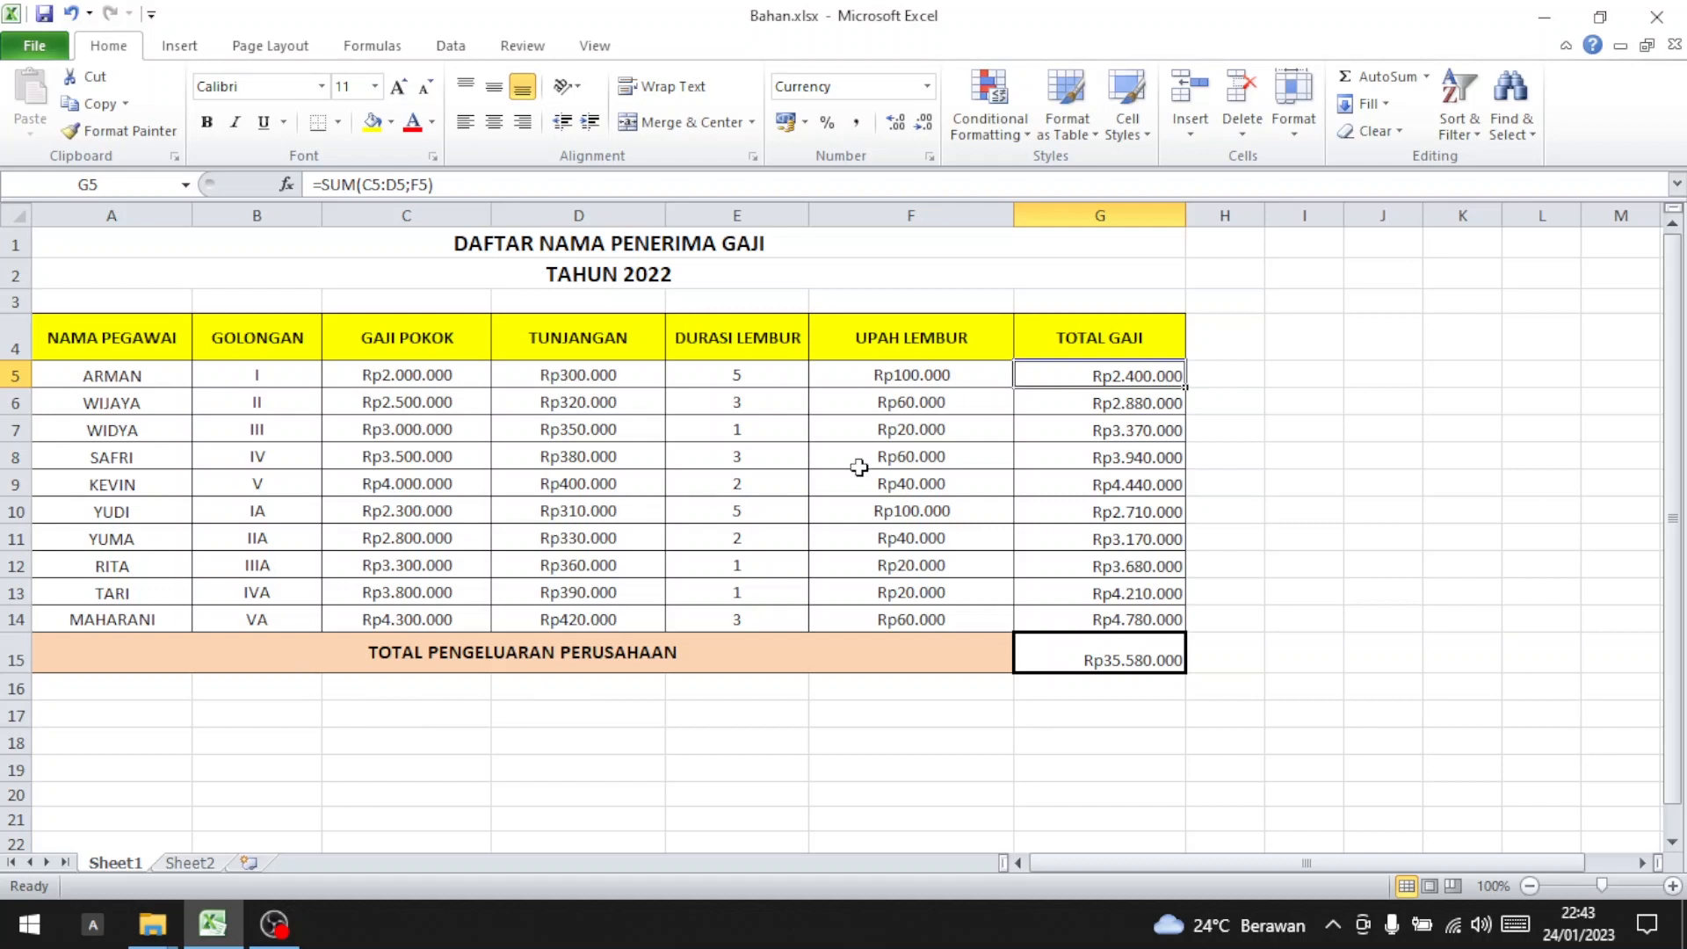
pyautogui.click(1133, 658)
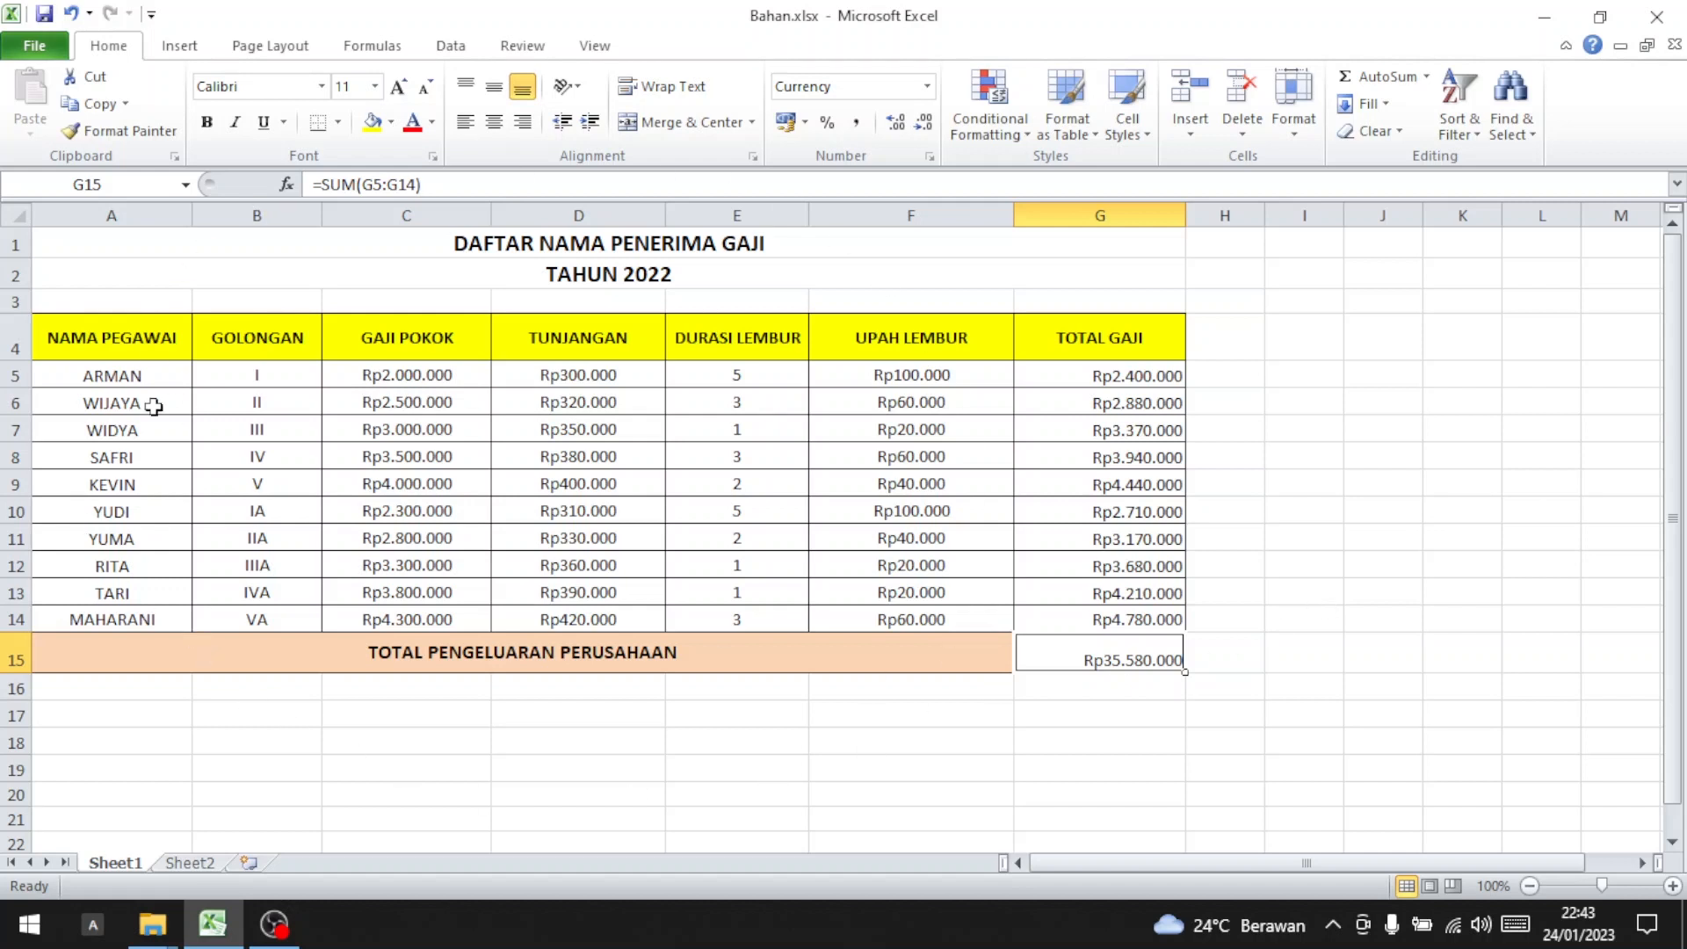
pyautogui.click(146, 589)
pyautogui.click(148, 615)
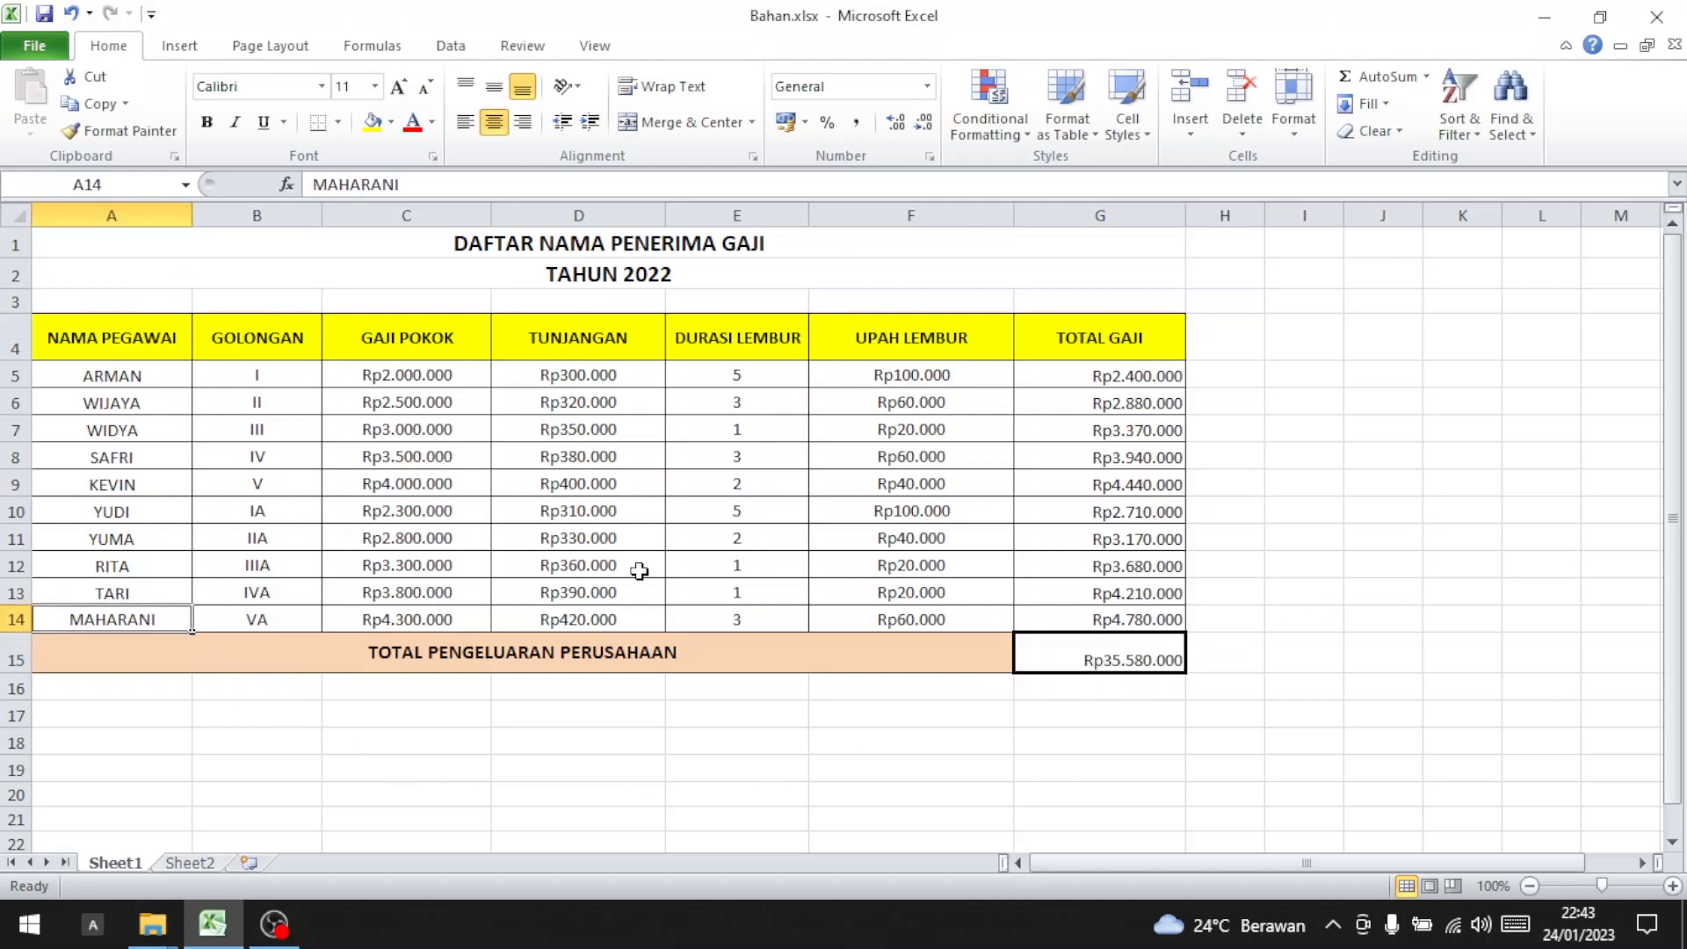
pyautogui.click(1276, 485)
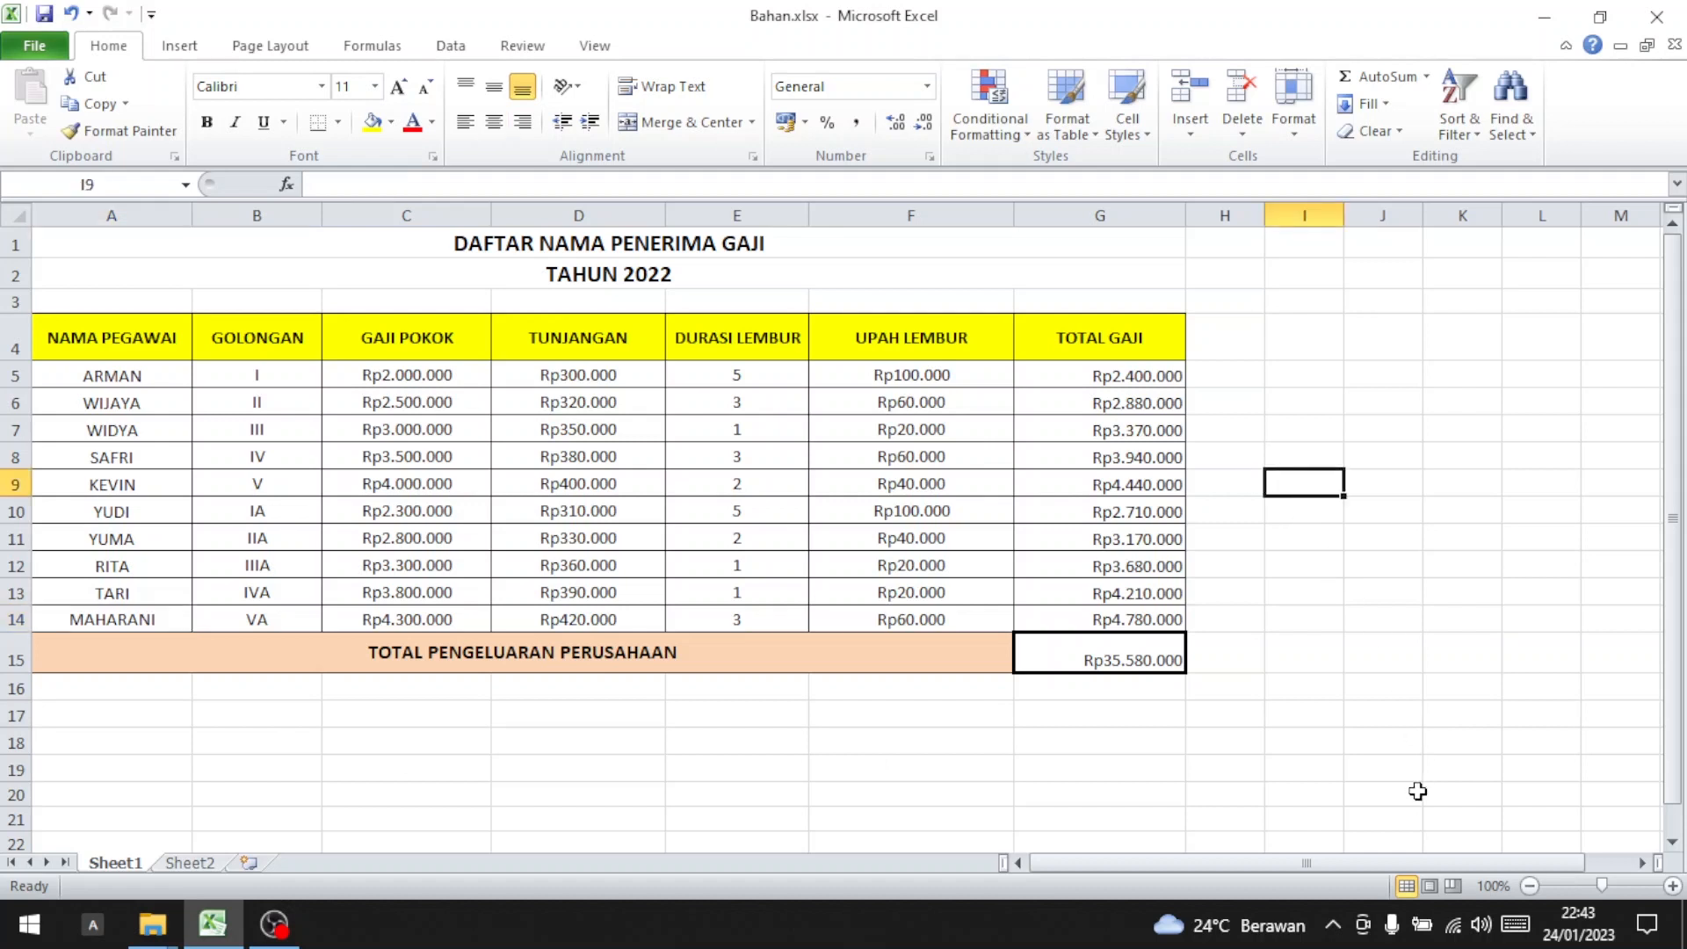